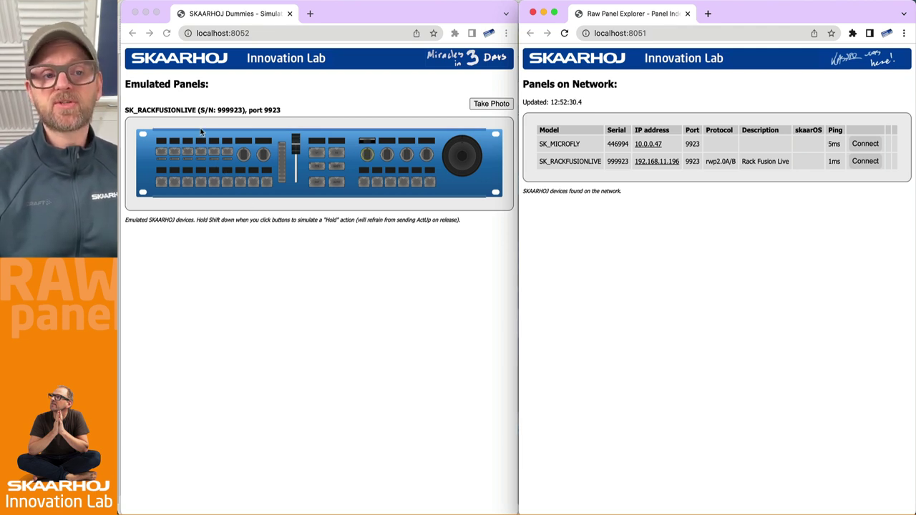
pyautogui.click(153, 134)
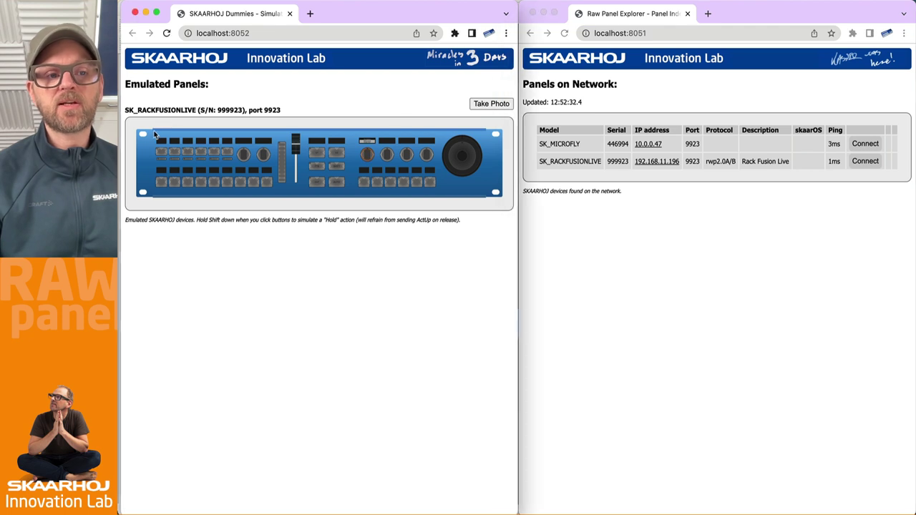
pyautogui.click(710, 110)
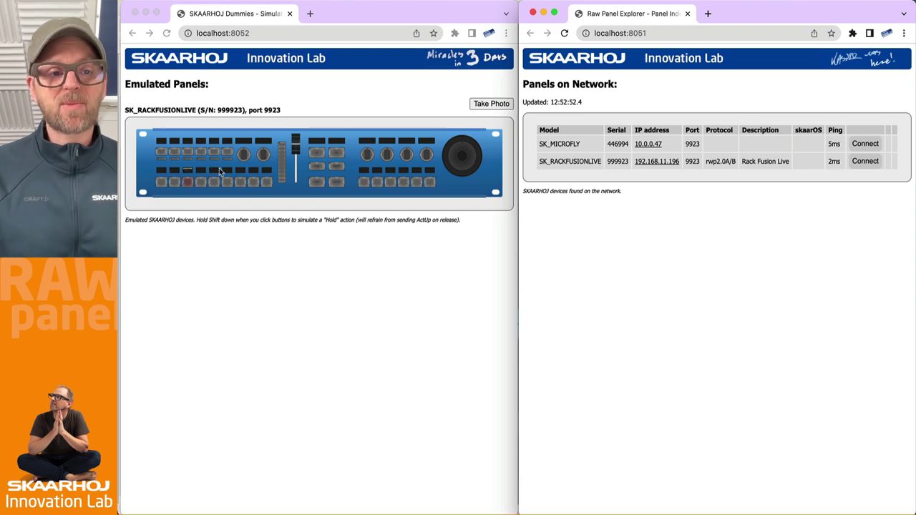
# - Wake the emulated SK_RACKFUSIONLIVE panel from its sleep state using its numbered hardware keys 4 and 5
pyautogui.click(177, 164)
pyautogui.scroll(5, 177, 165)
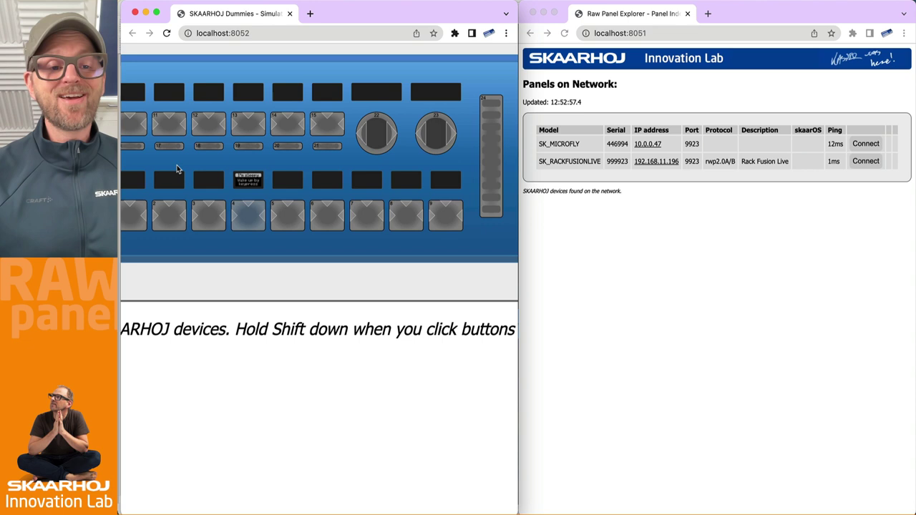
pyautogui.click(244, 223)
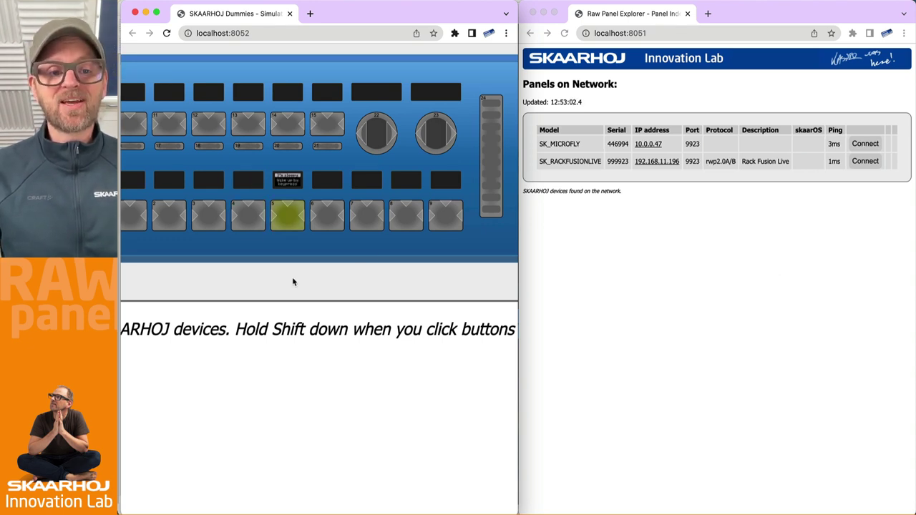
pyautogui.click(287, 226)
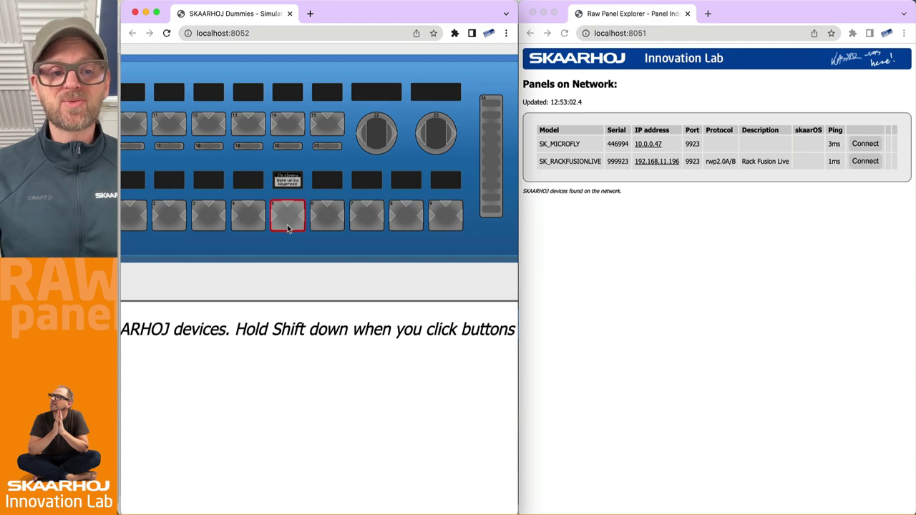
pyautogui.click(288, 225)
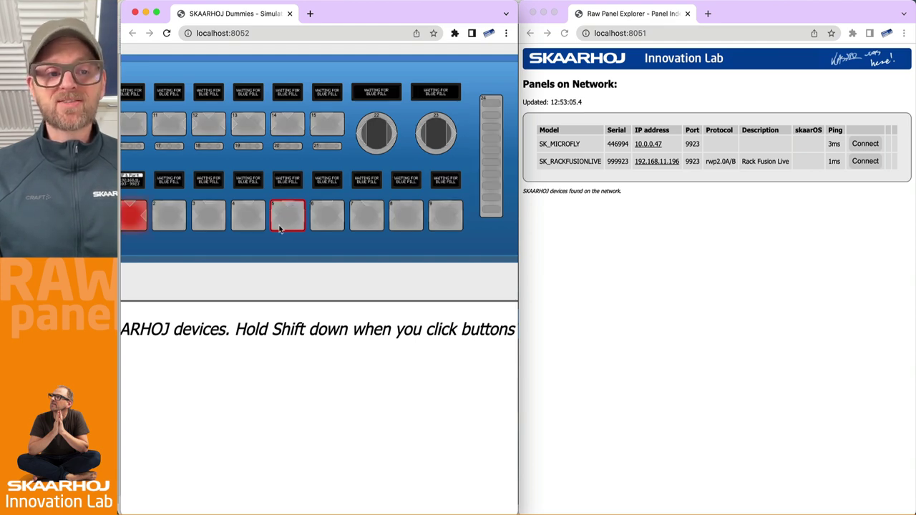
pyautogui.hscroll(-5, 279, 229)
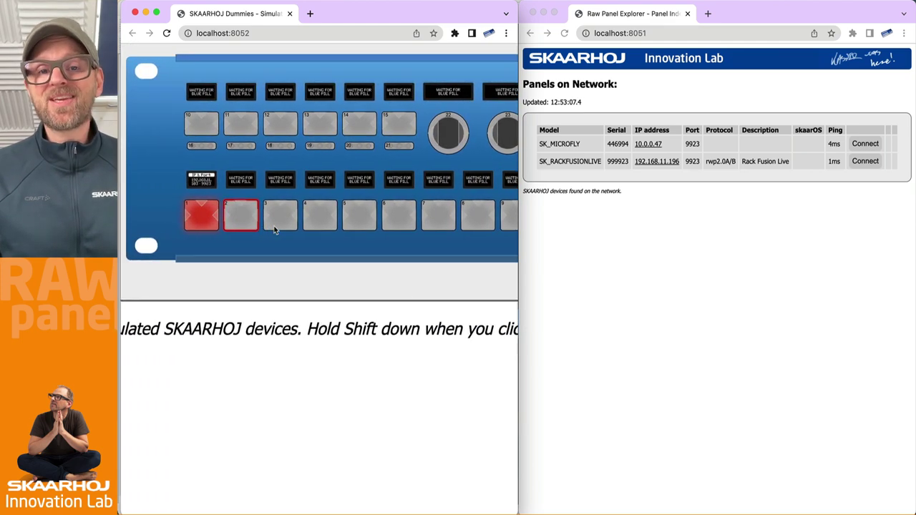
pyautogui.hscroll(2, 274, 229)
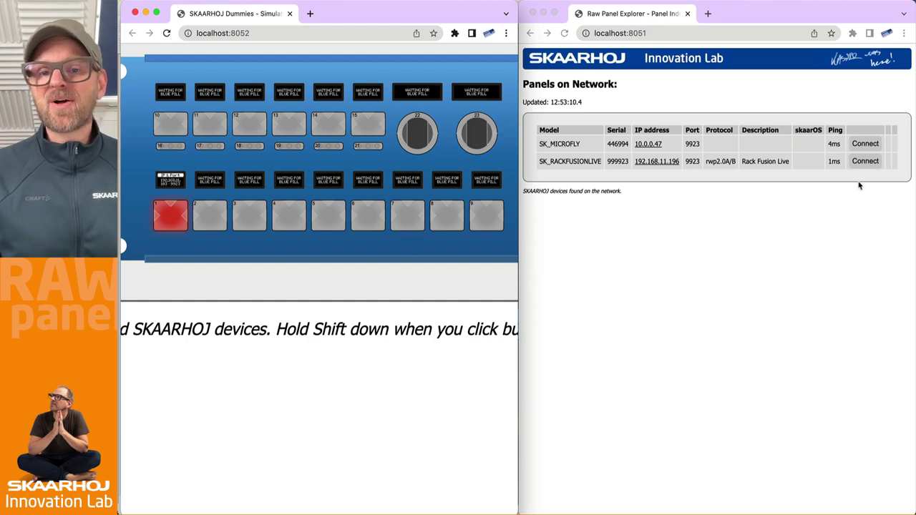
# - Connect to the SK_RACKFUSIONLIVE panel in the explorer and apply Full Throttle to its LEDs and displays
pyautogui.click(865, 161)
pyautogui.click(866, 161)
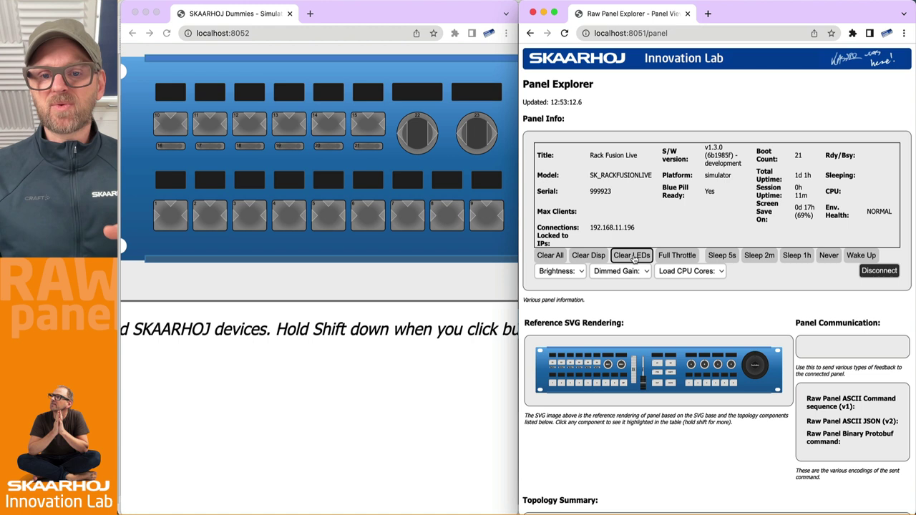
pyautogui.click(667, 256)
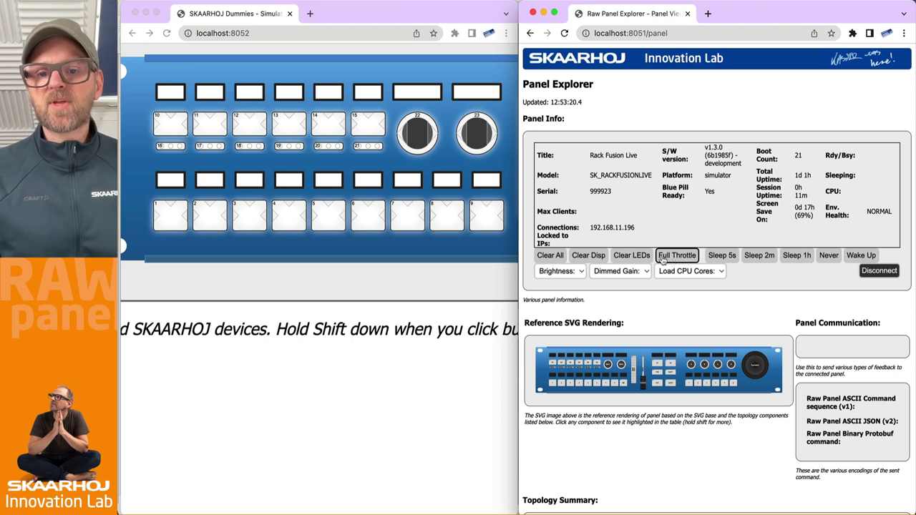
# - Test the panel's brightness at 3, 1 and Lowest/Off, and finish with brightness level 5
pyautogui.click(560, 271)
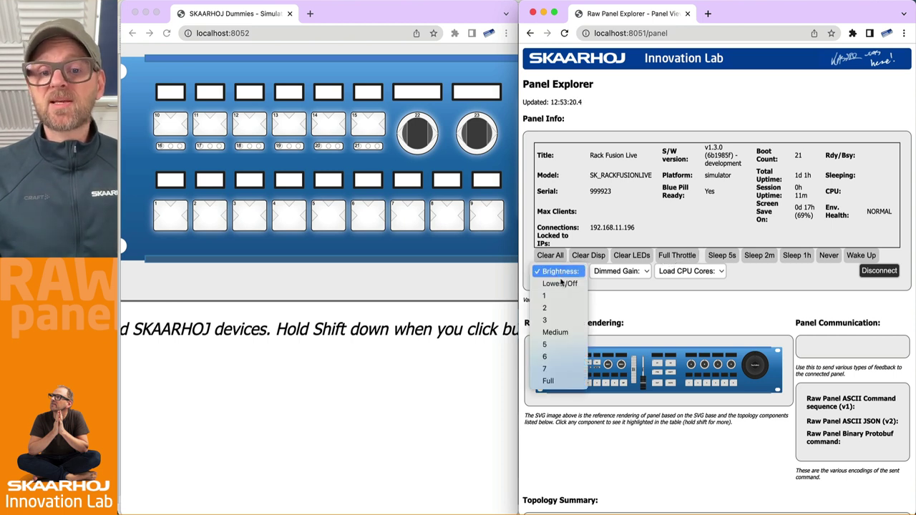
pyautogui.click(560, 322)
pyautogui.click(565, 273)
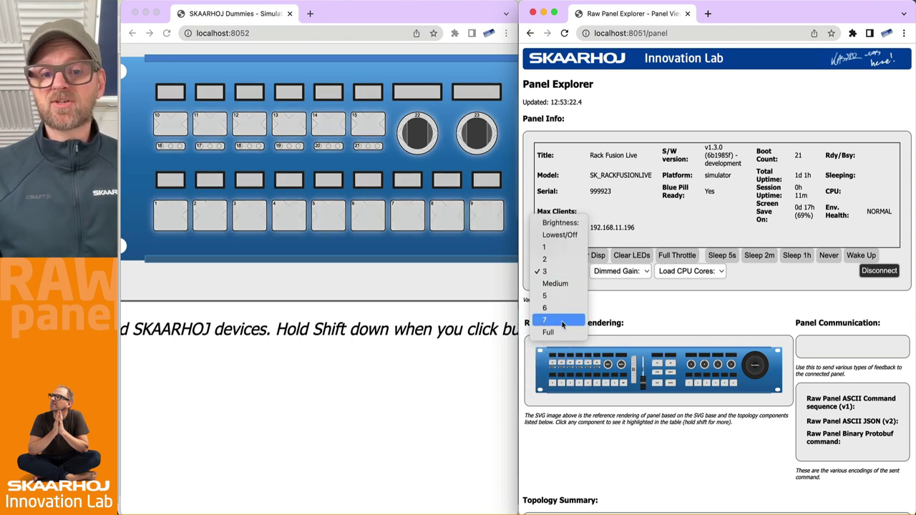
pyautogui.click(563, 248)
pyautogui.click(563, 271)
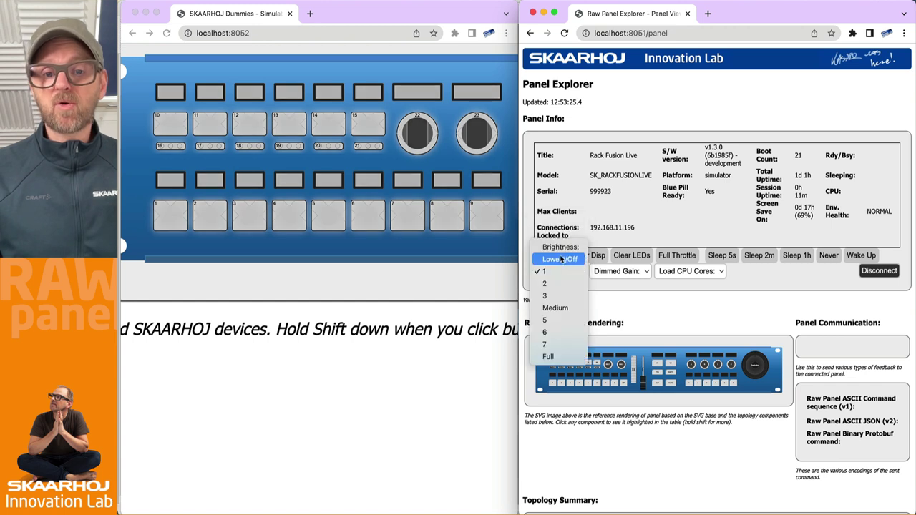
pyautogui.click(561, 257)
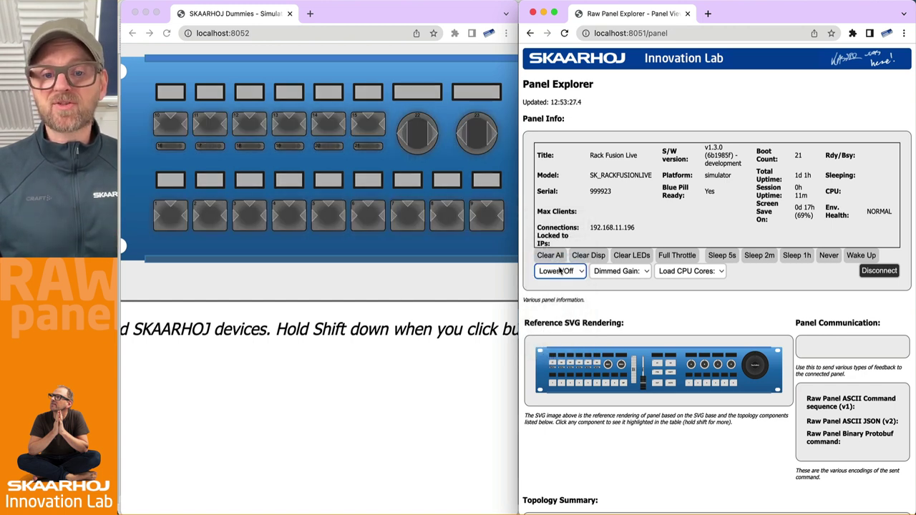
pyautogui.click(561, 270)
pyautogui.click(562, 333)
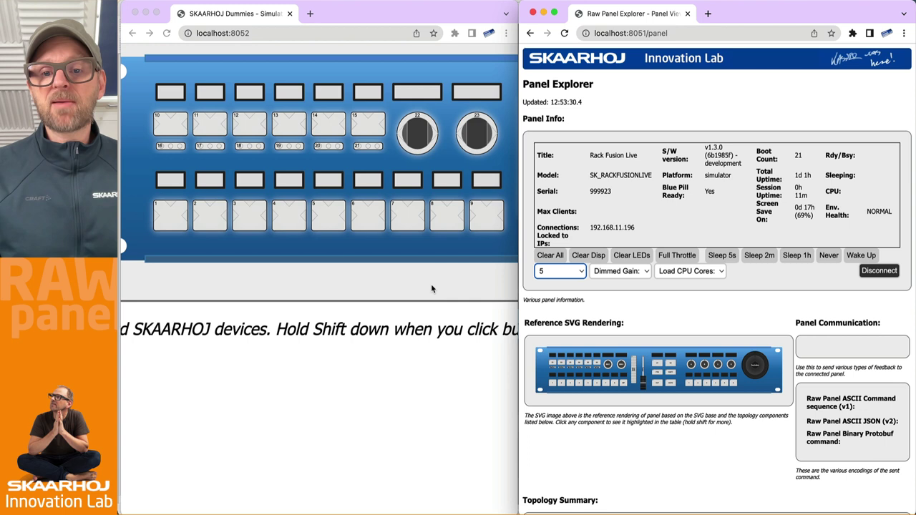
pyautogui.click(431, 285)
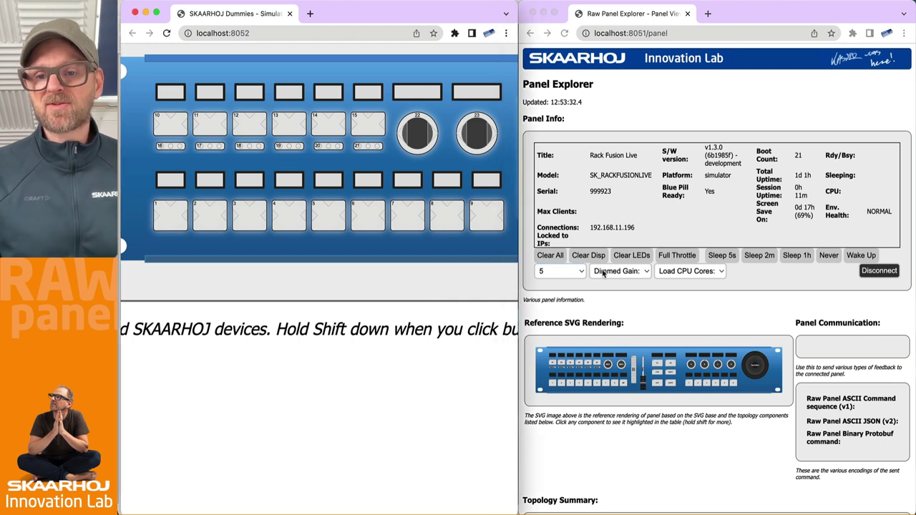
# - Clear all of the panel's LEDs and displays and set its sleep timer to Never
pyautogui.click(550, 256)
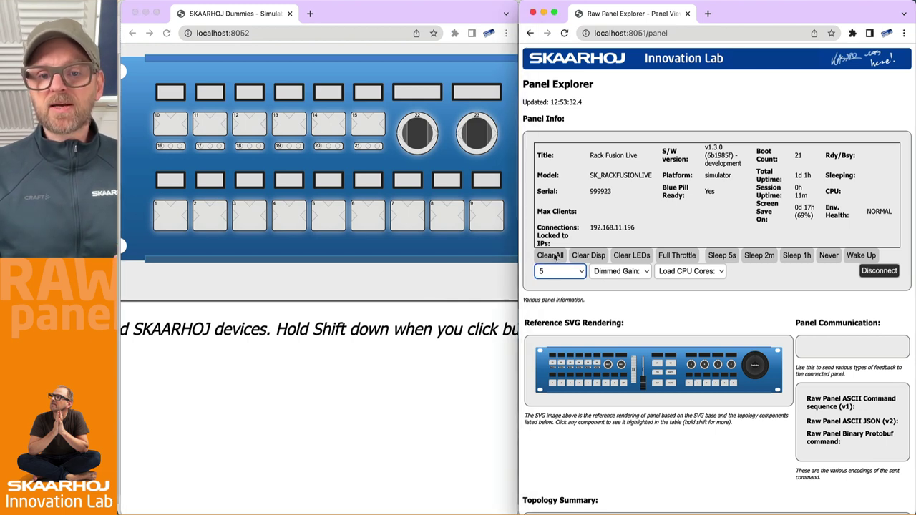
pyautogui.click(721, 255)
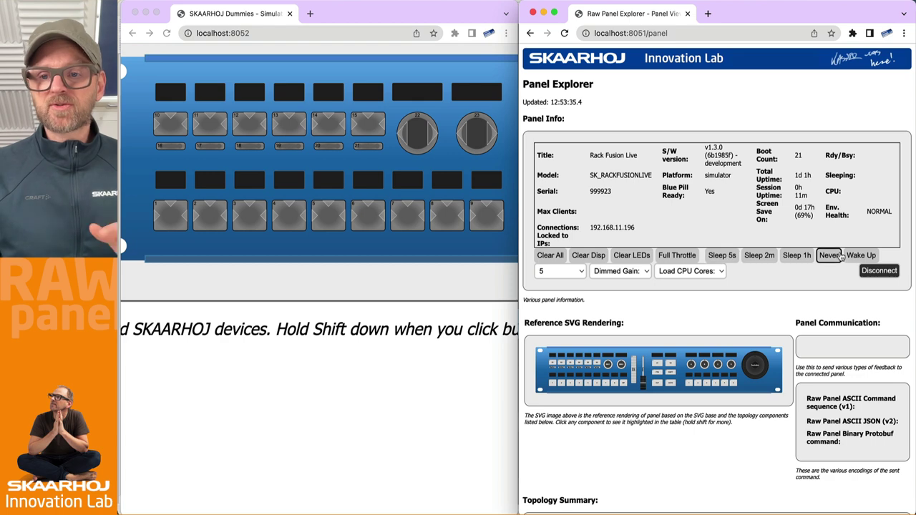
pyautogui.hscroll(-1, 408, 409)
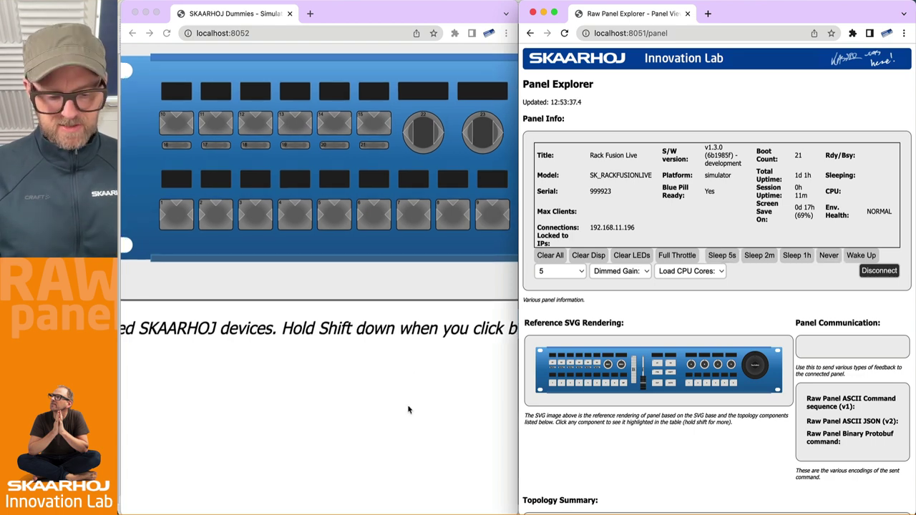
pyautogui.click(408, 410)
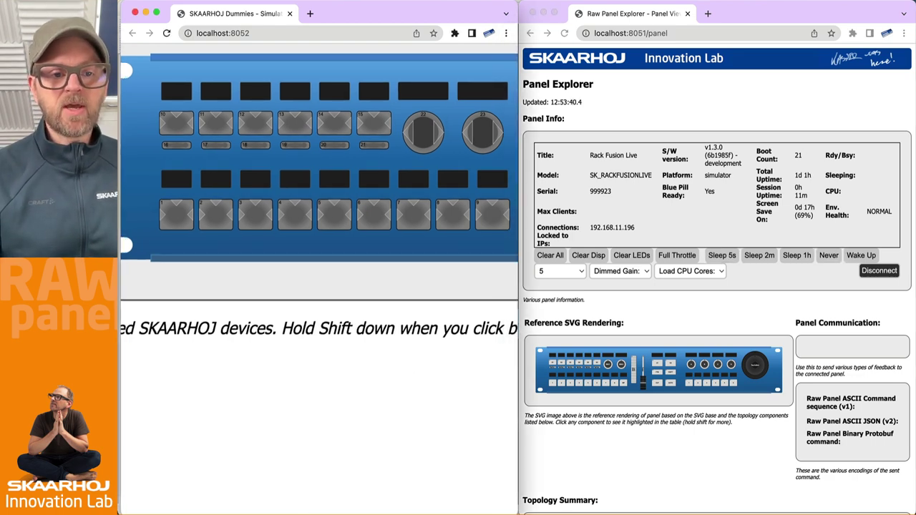
pyautogui.press('super+minus')
pyautogui.press('super+minus')
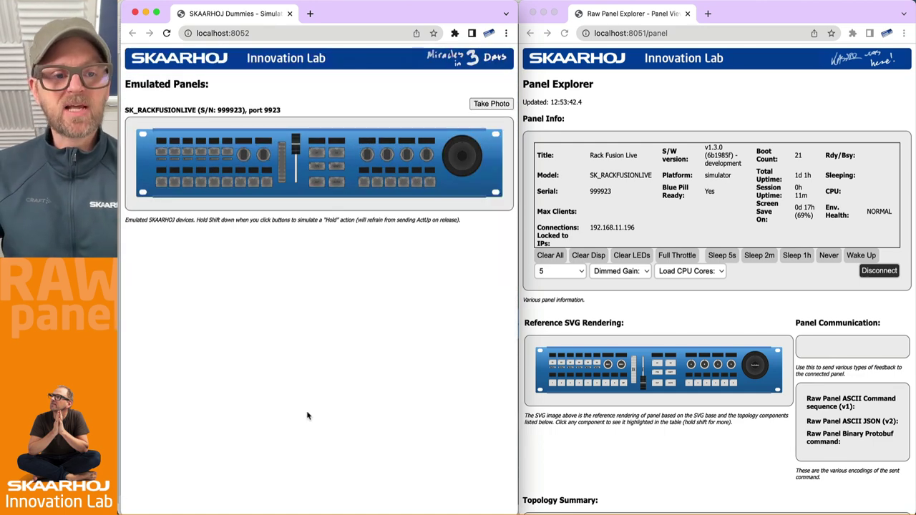
# - Switch to Terminal and examine the windows running raw-panel-explorer and raw-panel-dummies, then return to the emulated panel
pyautogui.press('super+Tab')
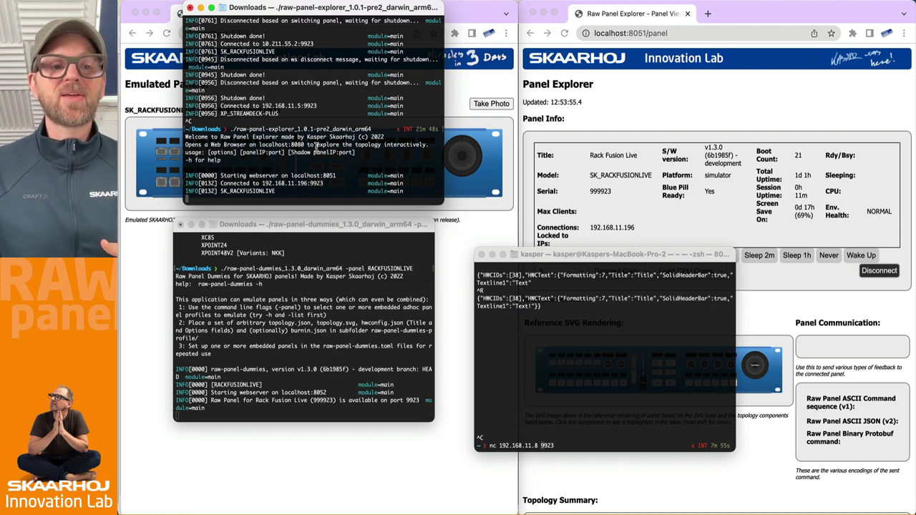
pyautogui.moveTo(324, 10); pyautogui.dragTo(361, 10)
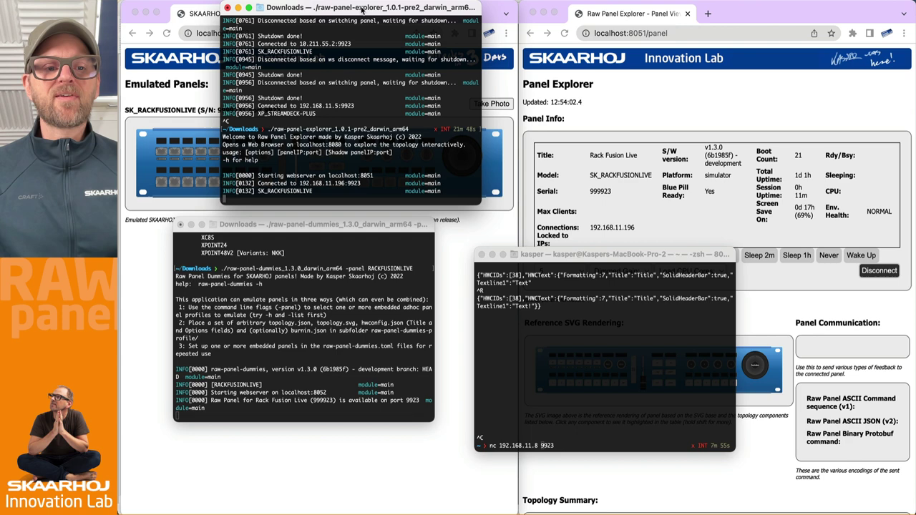
pyautogui.click(547, 446)
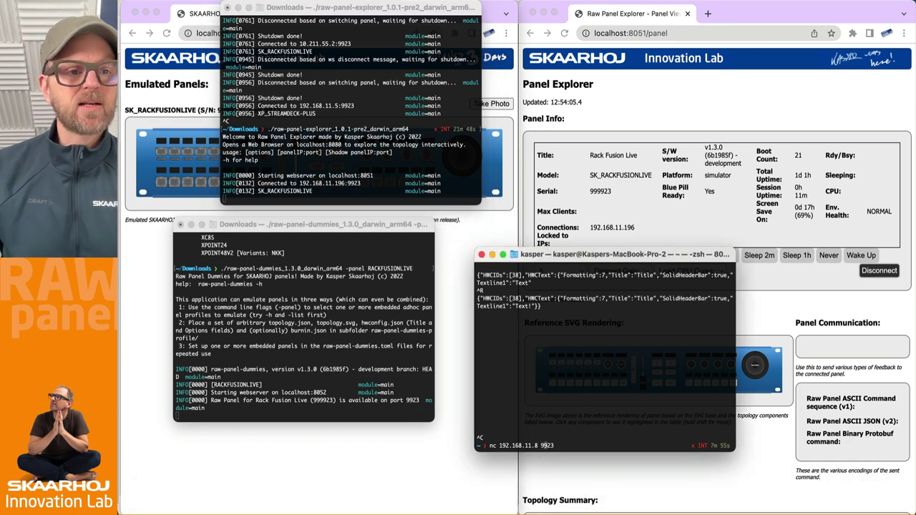
pyautogui.click(169, 99)
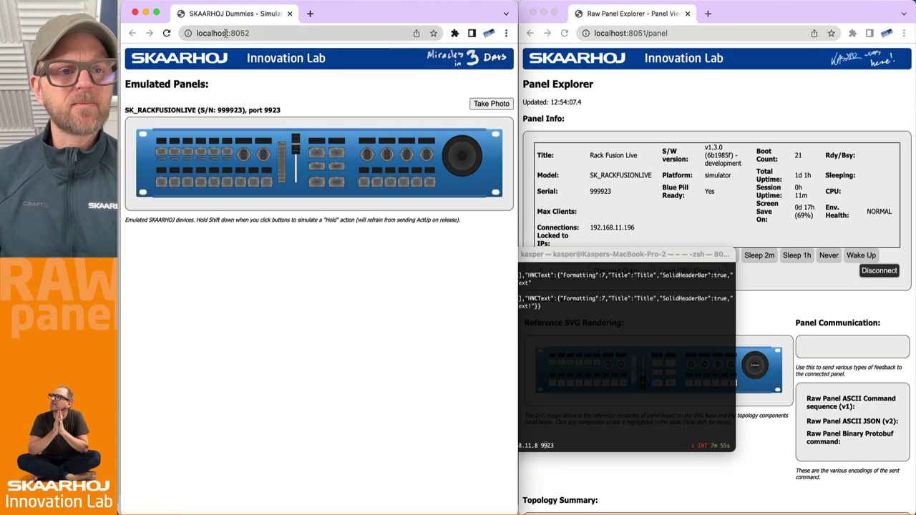
# - In the free Terminal window, change the prepared netcat command to nc localhost 9923 and run it
pyautogui.click(597, 372)
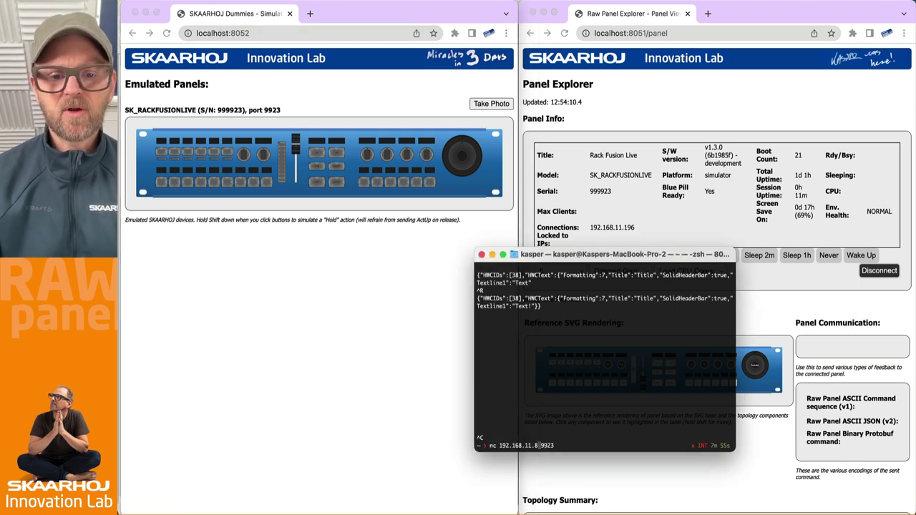
pyautogui.press('BackSpace')
pyautogui.press('BackSpace')
pyautogui.press('BackSpace')
pyautogui.press('BackSpace')
pyautogui.press('BackSpace')
pyautogui.press('BackSpace')
pyautogui.press('BackSpace')
pyautogui.press('BackSpace')
pyautogui.press('BackSpace')
pyautogui.press('BackSpace')
pyautogui.press('BackSpace')
pyautogui.write('local')
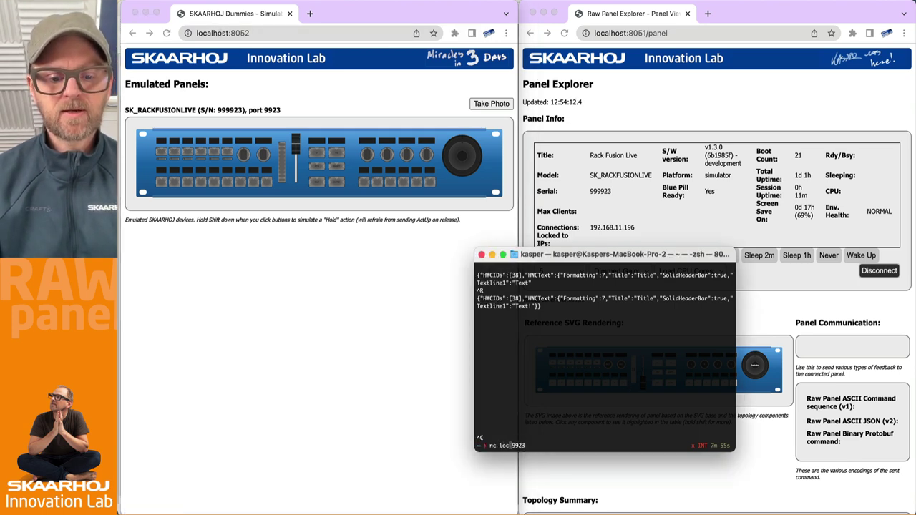
pyautogui.write('host')
pyautogui.press('Return')
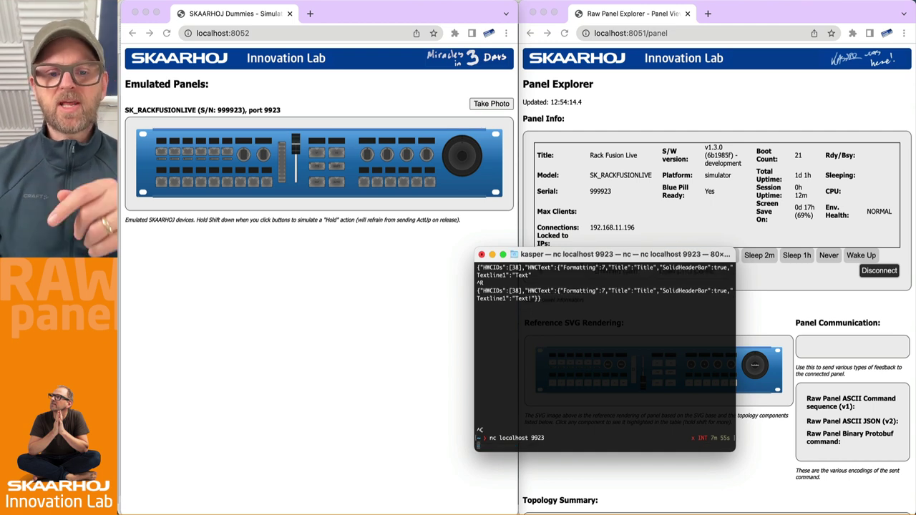
# - Send the list command to the panel and highlight the model, platform and support lines in its reply
pyautogui.write('list')
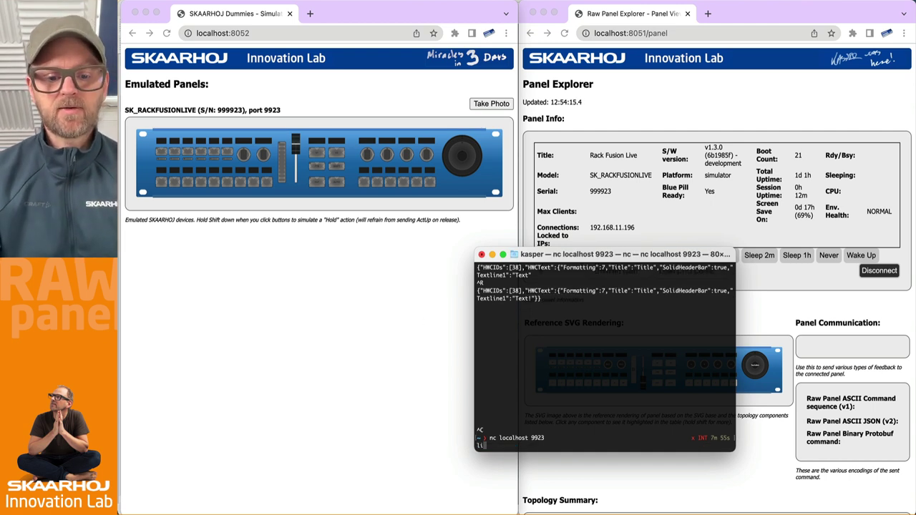
pyautogui.press('Return')
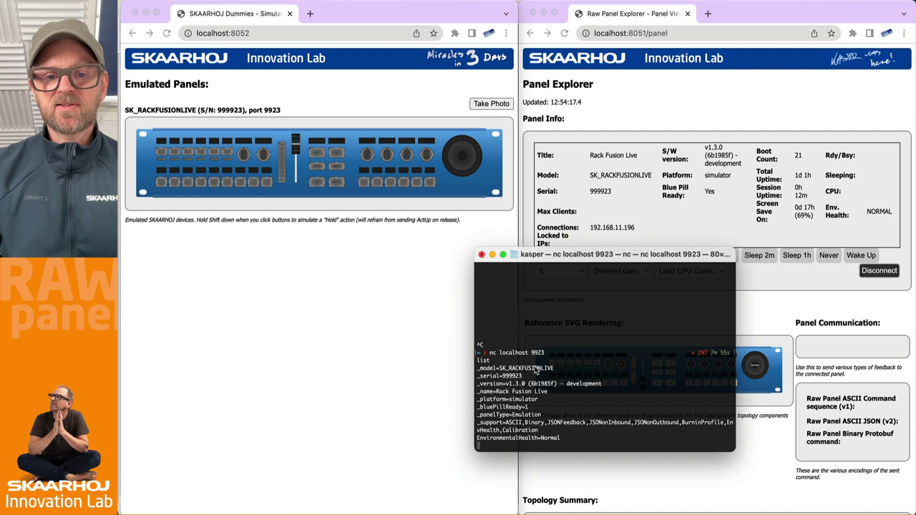
pyautogui.tripleClick(535, 370)
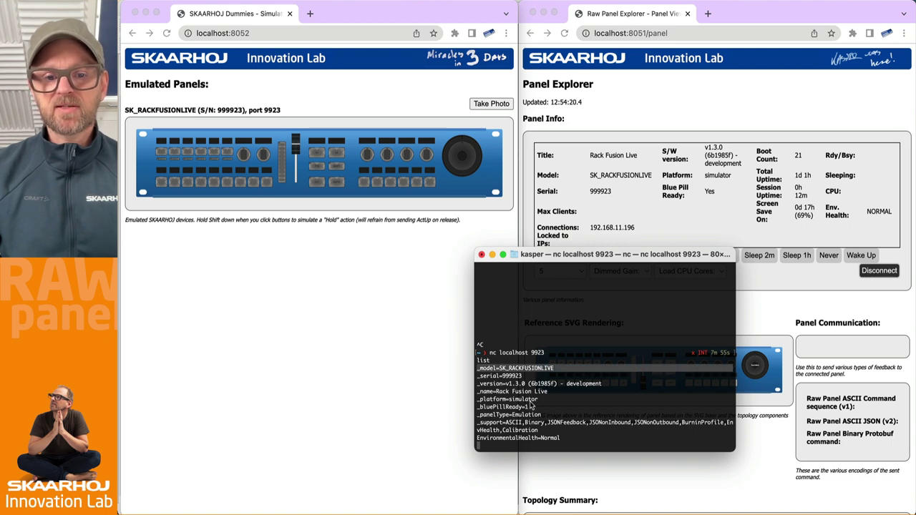
pyautogui.moveTo(538, 399); pyautogui.dragTo(479, 403)
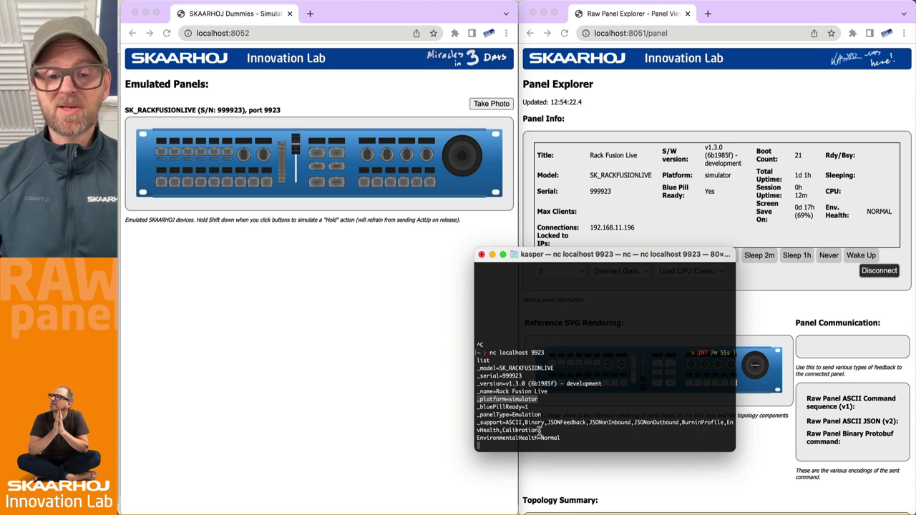
pyautogui.moveTo(539, 429); pyautogui.dragTo(468, 423)
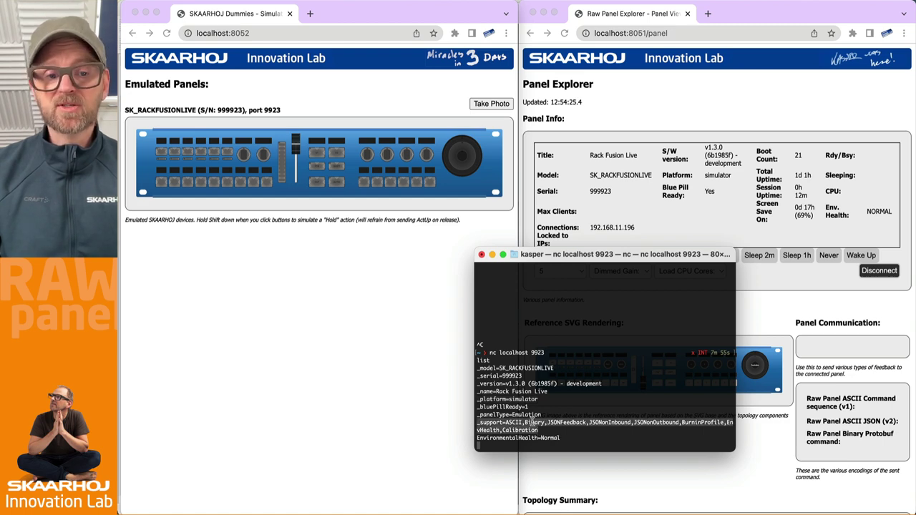
# - Move the Terminal window clear of the emulated panel and trigger the panel's hardware button 1 to generate events
pyautogui.click(218, 245)
pyautogui.moveTo(700, 264); pyautogui.dragTo(714, 244)
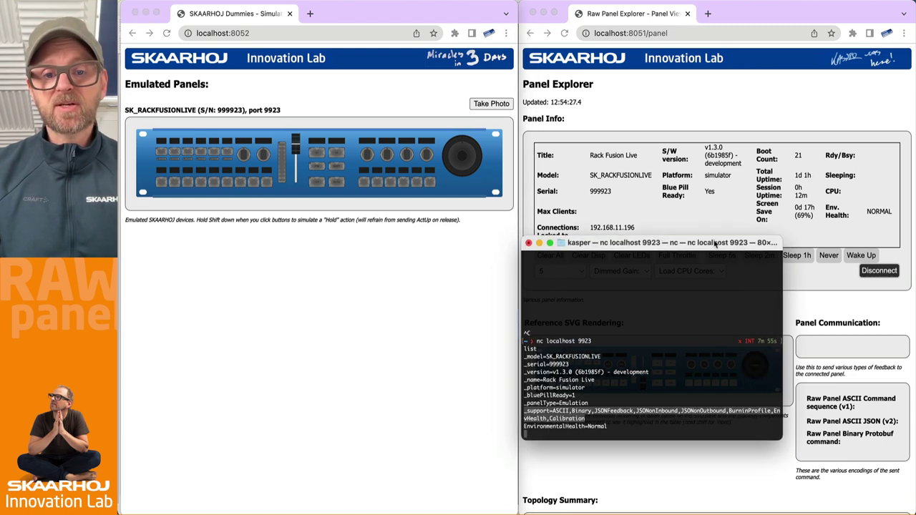
pyautogui.click(161, 184)
pyautogui.click(161, 185)
pyautogui.click(161, 185)
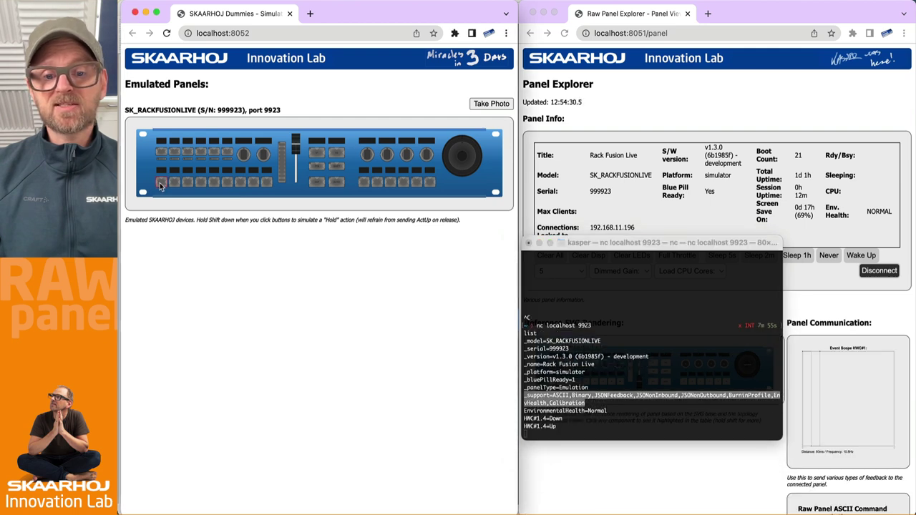
# - Trigger hardware button 1 on the emulated panel again, then switch to the Windows 11 machine and launch PuTTY
pyautogui.click(161, 185)
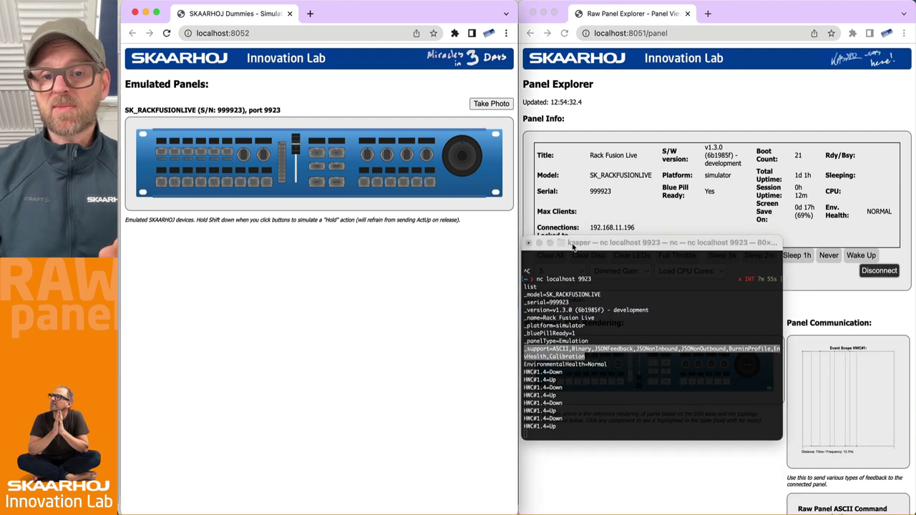
pyautogui.press('super+Tab')
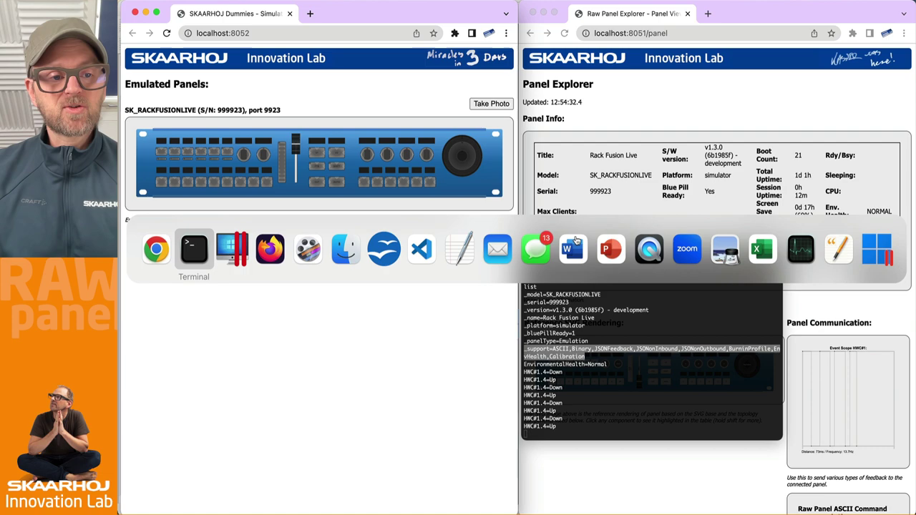
pyautogui.click(232, 248)
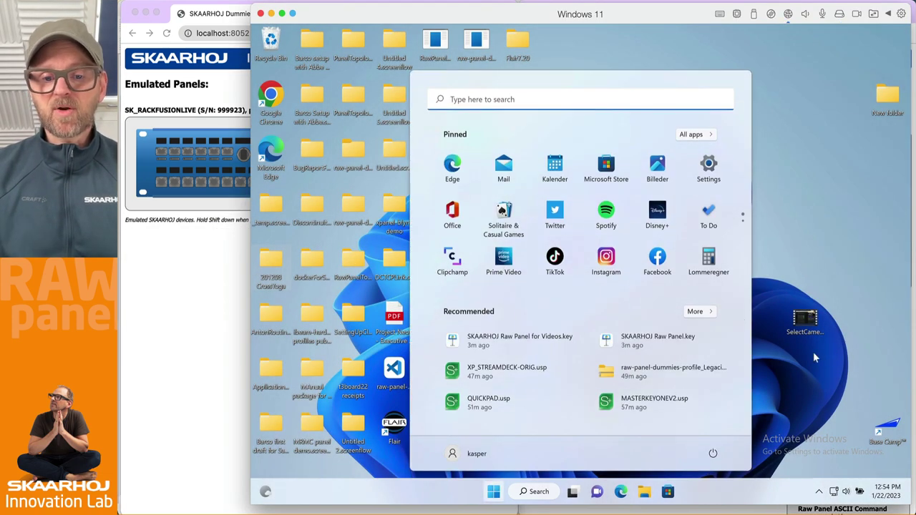
pyautogui.click(554, 490)
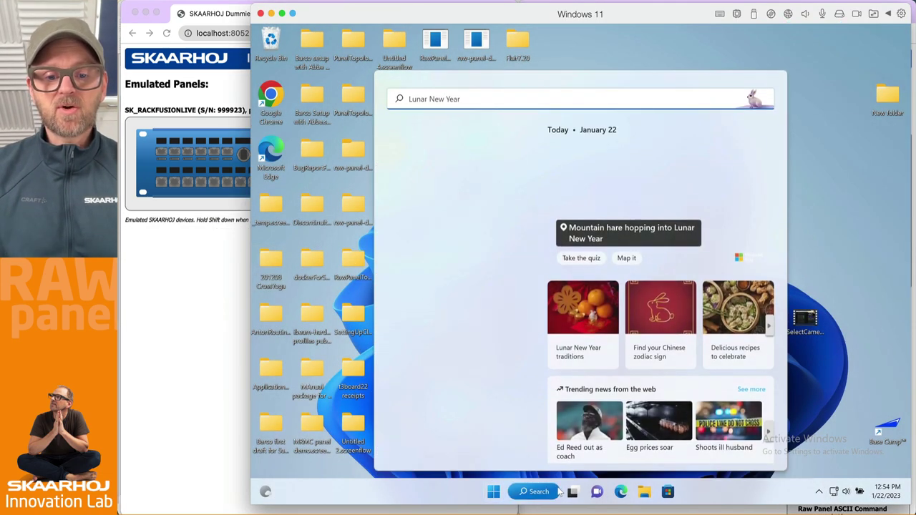
pyautogui.write('putty')
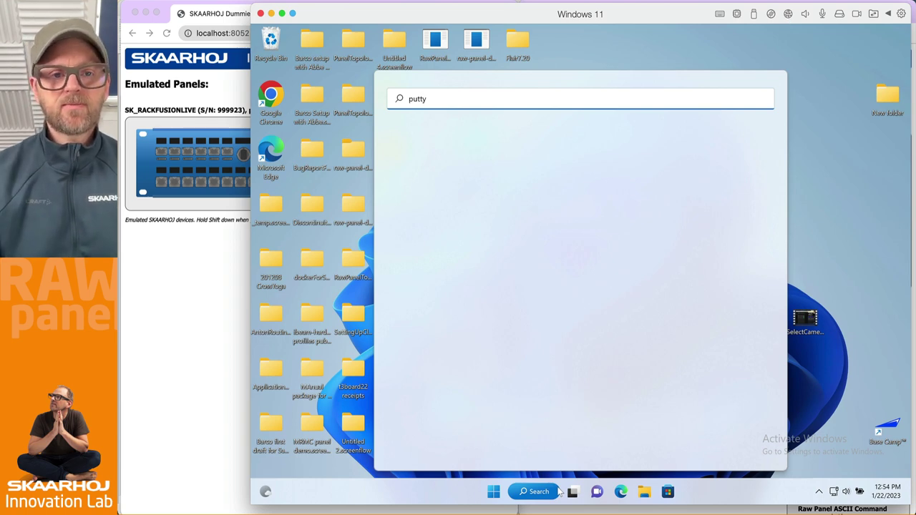
pyautogui.press('BackSpace')
pyautogui.press('BackSpace')
pyautogui.press('BackSpace')
pyautogui.write('tty')
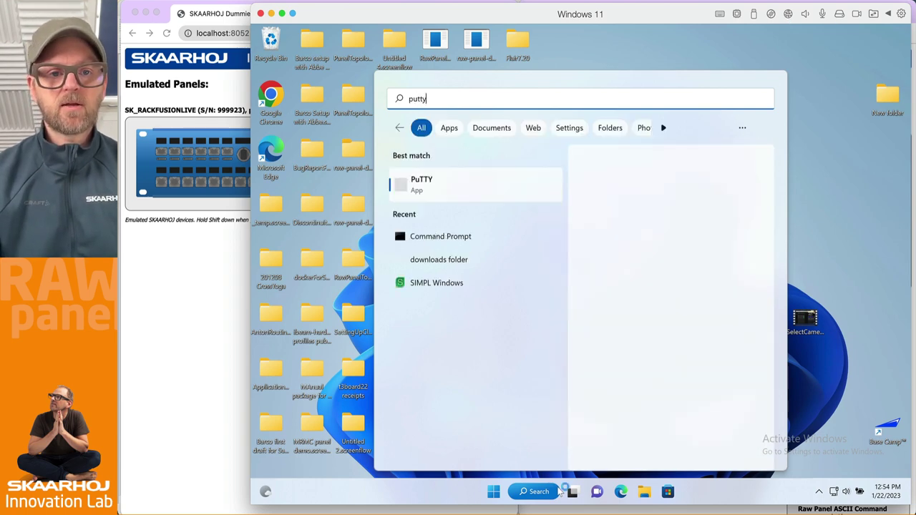
pyautogui.press('Return')
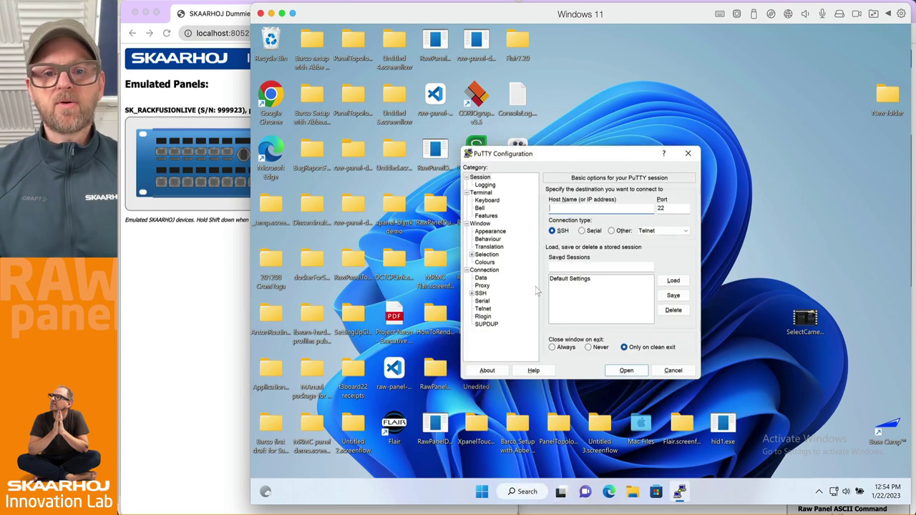
# - Set PuTTY's connection type to Telnet and look up the Mac's IP address in its network settings
pyautogui.click(619, 232)
pyautogui.click(613, 209)
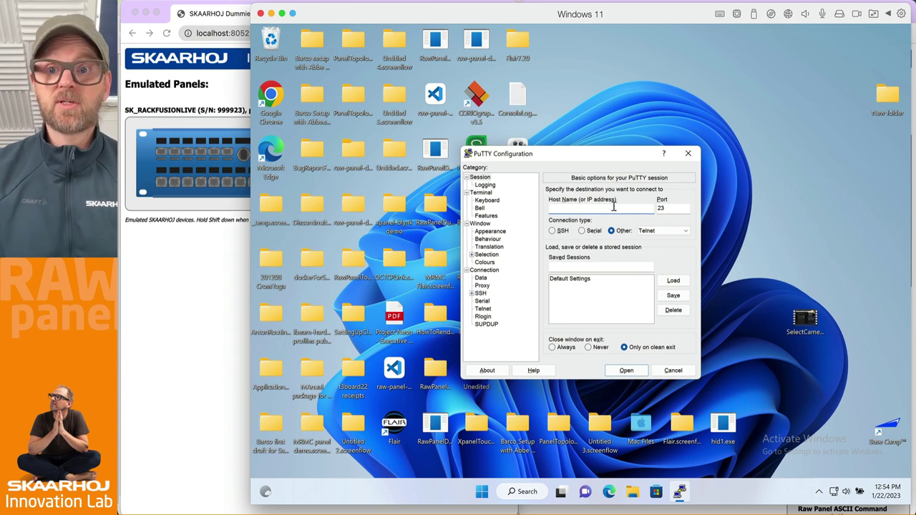
pyautogui.click(195, 404)
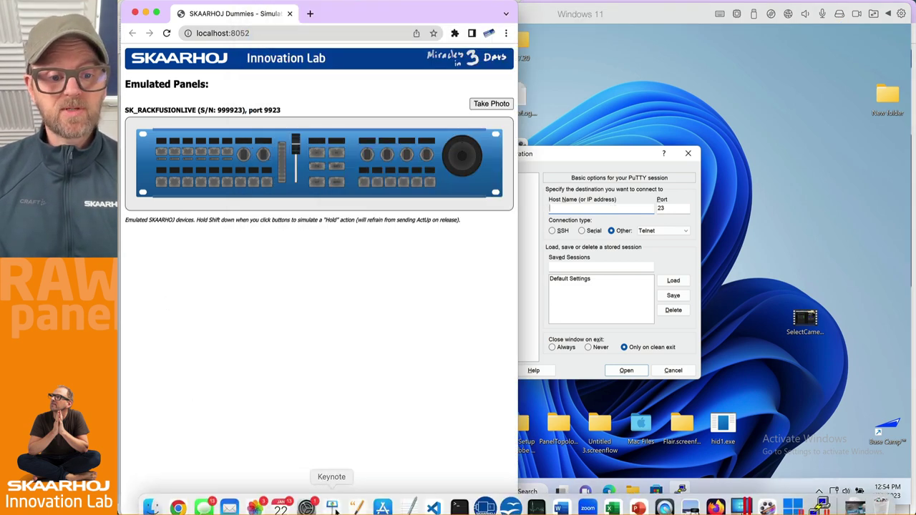
pyautogui.click(306, 495)
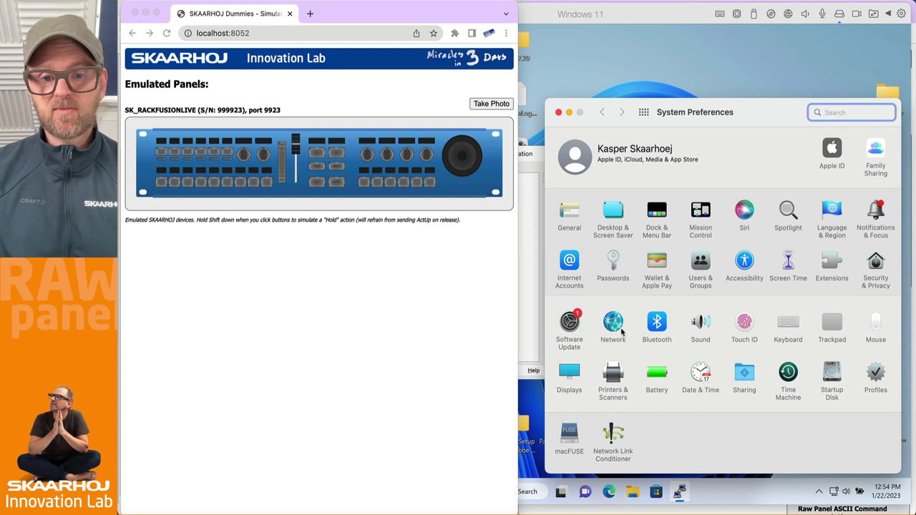
pyautogui.click(619, 325)
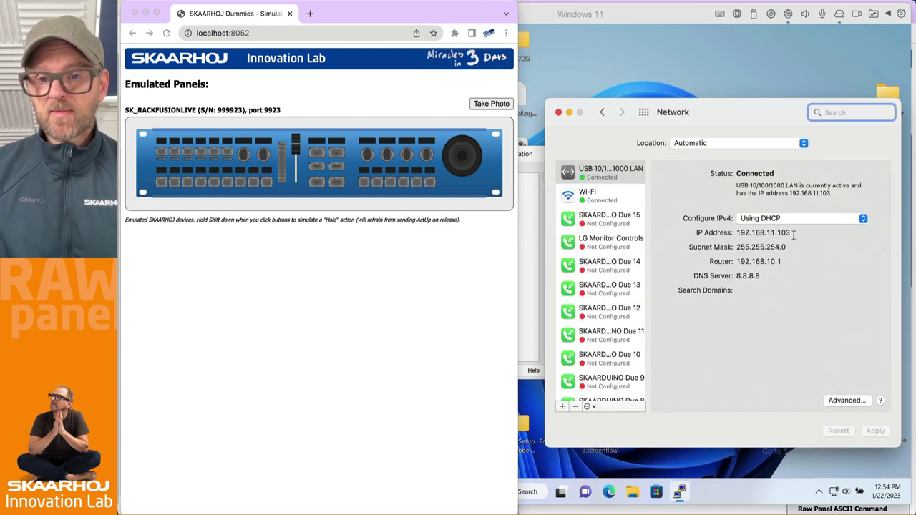
pyautogui.click(615, 46)
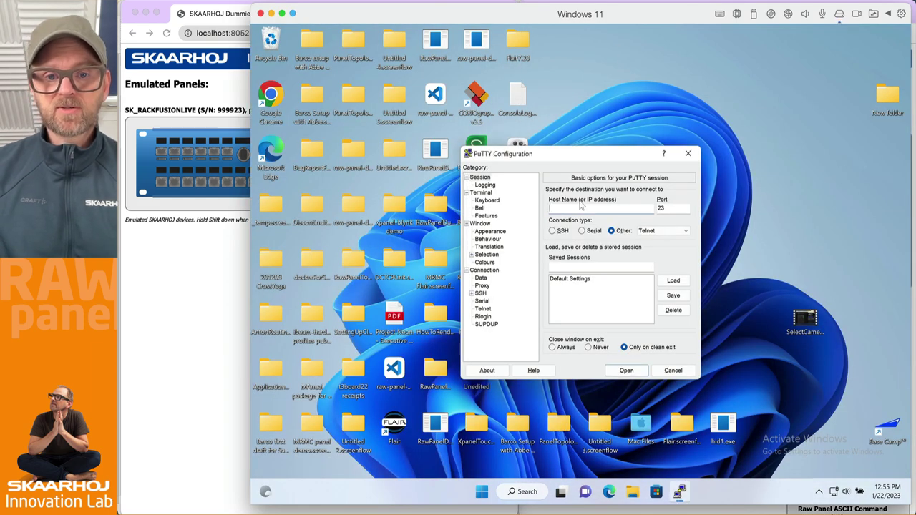
# - Set the PuTTY session's host name to 192.168.11.103 and its port to 9923
pyautogui.click(581, 206)
pyautogui.write('192.168.11.10')
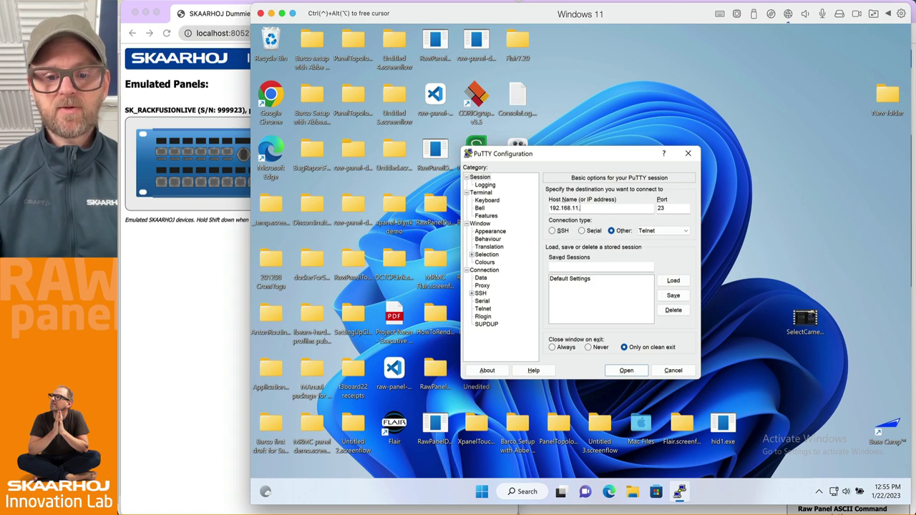
pyautogui.write('3')
pyautogui.click(676, 207)
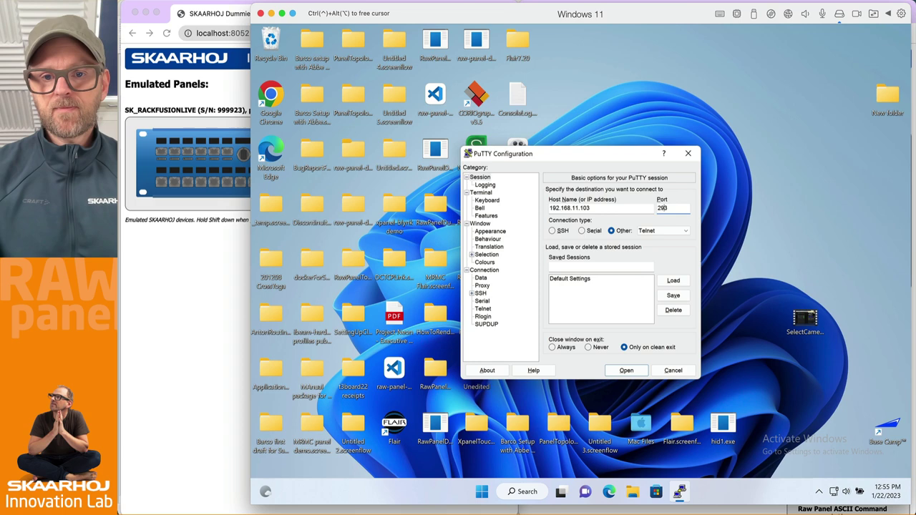
pyautogui.press('BackSpace')
pyautogui.press('BackSpace')
pyautogui.write('9923')
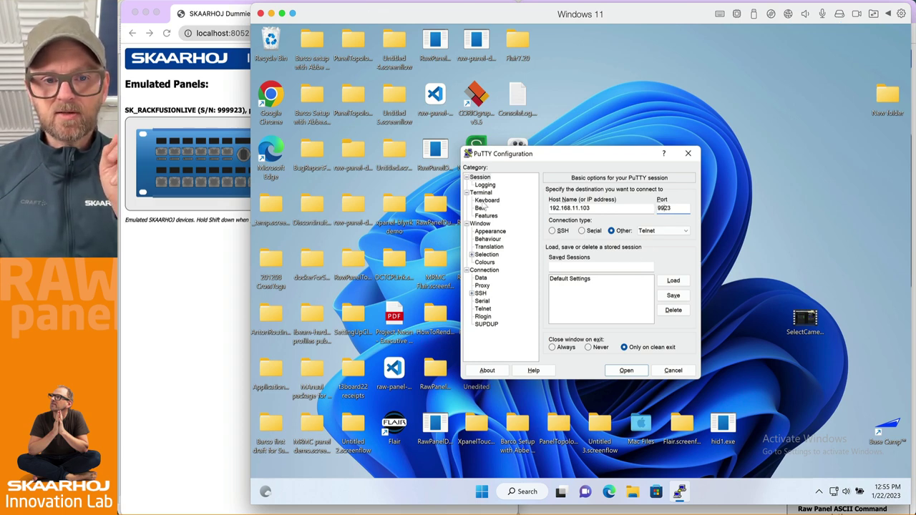
# - Enable Implicit CR in every LF and Implicit LF in every CR in PuTTY's terminal options
pyautogui.click(486, 202)
pyautogui.click(481, 207)
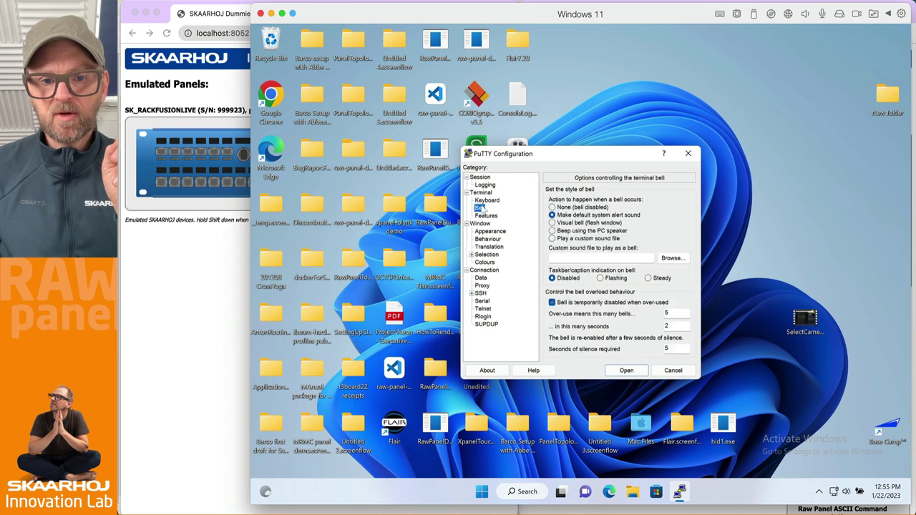
pyautogui.click(486, 215)
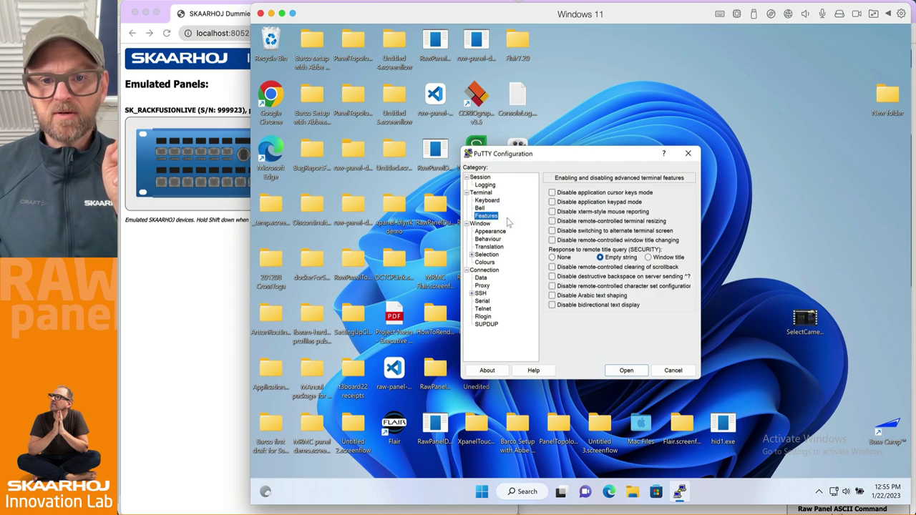
pyautogui.click(481, 192)
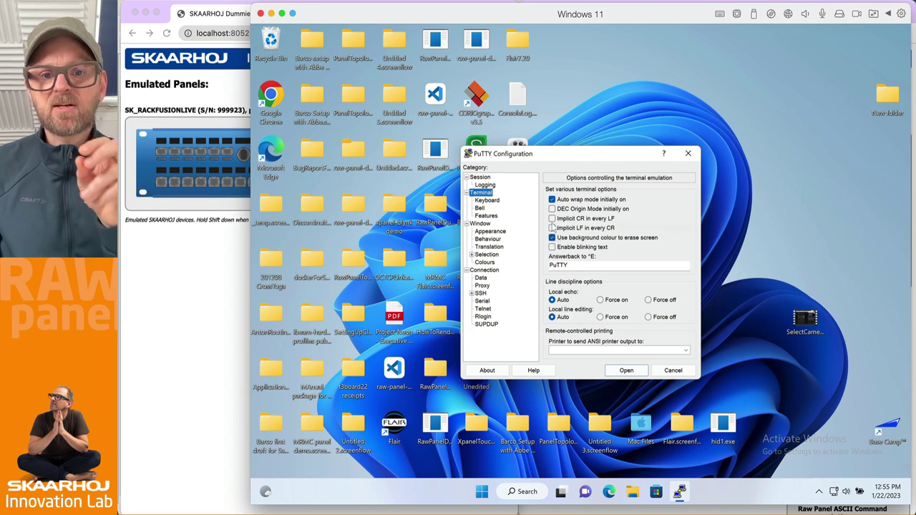
pyautogui.click(552, 227)
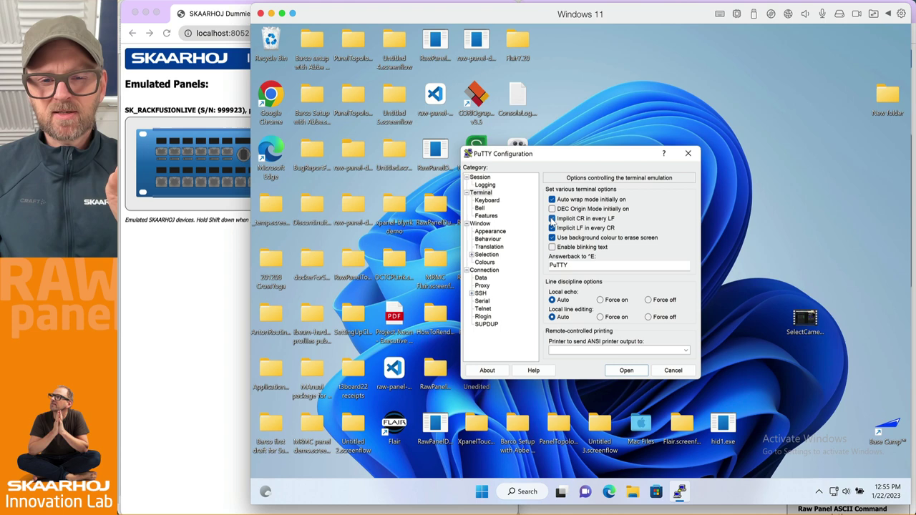
pyautogui.click(552, 218)
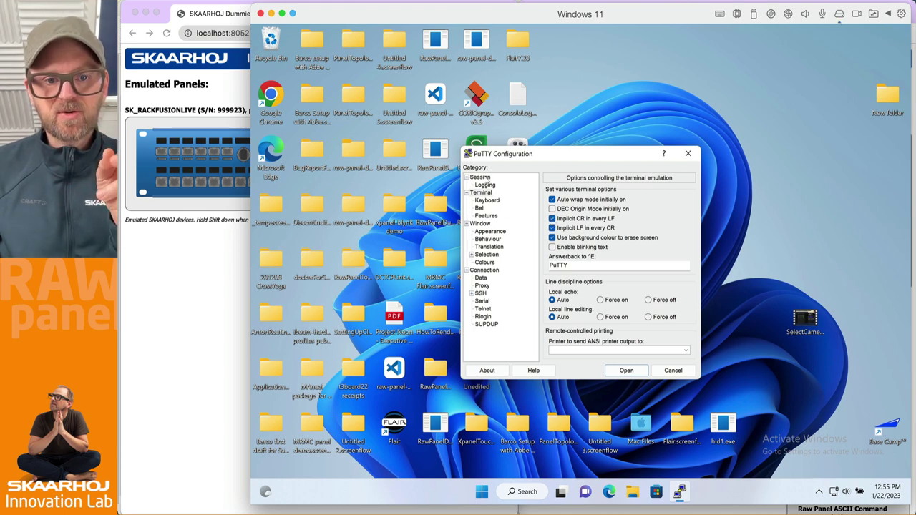
# - Open the configured Telnet session to the panel and send the list command
pyautogui.click(480, 176)
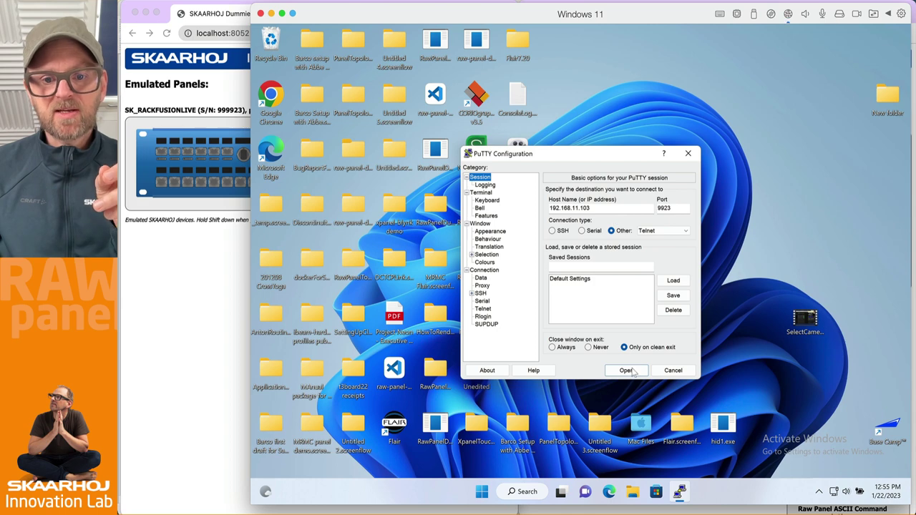
pyautogui.click(626, 370)
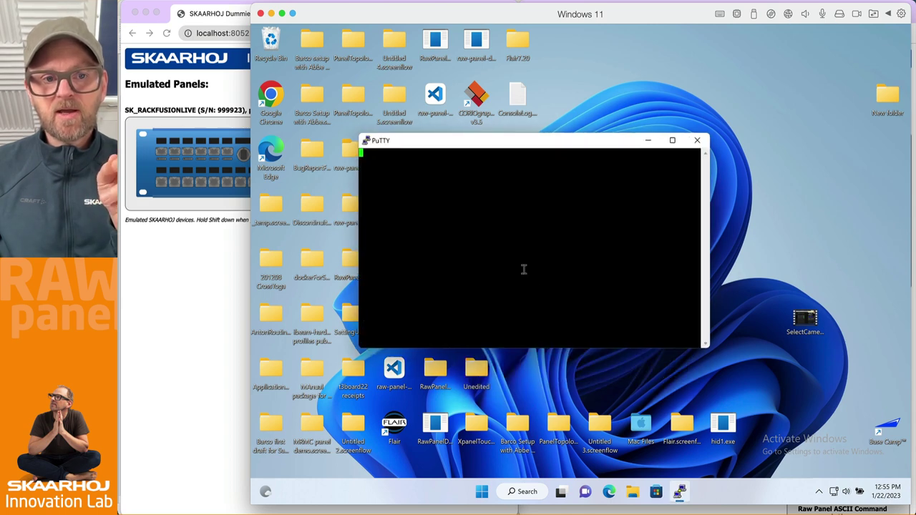
pyautogui.write('list')
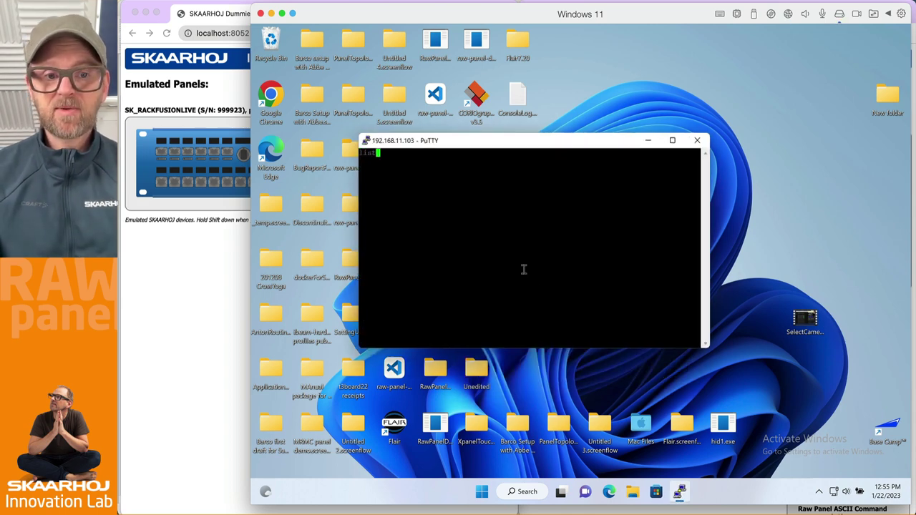
pyautogui.press('Return')
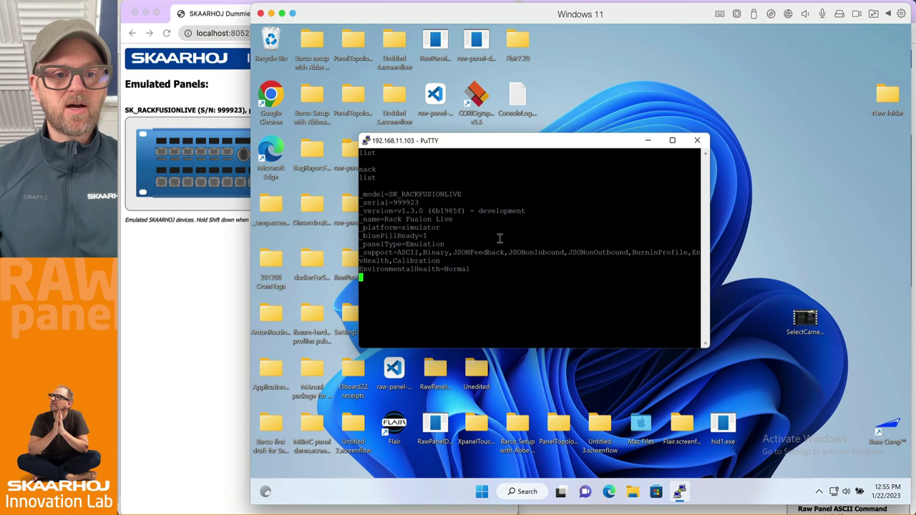
# - Move the PuTTY window aside and operate hardware buttons 1 and 2, the fader and the joystick on the emulated panel
pyautogui.moveTo(498, 143); pyautogui.dragTo(687, 277)
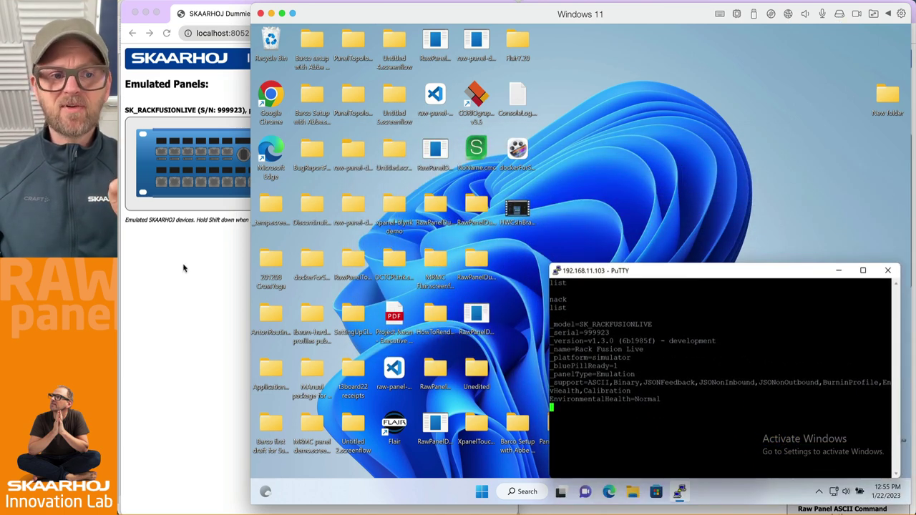
pyautogui.click(172, 268)
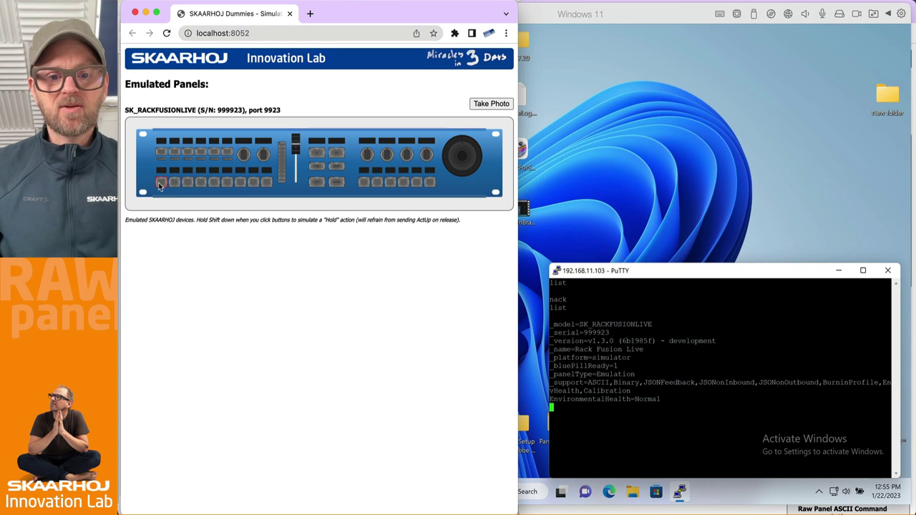
pyautogui.click(160, 186)
pyautogui.click(160, 186)
pyautogui.click(161, 186)
pyautogui.click(160, 186)
pyautogui.click(176, 186)
pyautogui.click(177, 187)
pyautogui.click(177, 188)
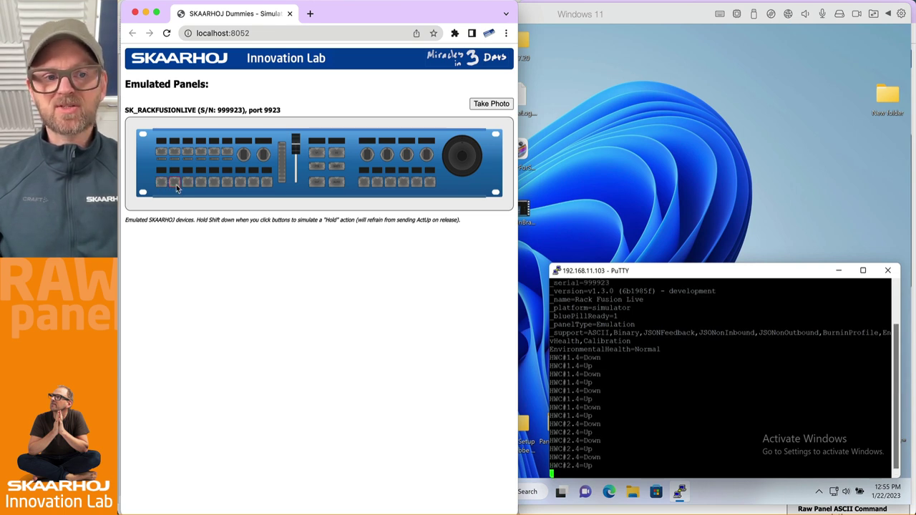
pyautogui.moveTo(294, 149); pyautogui.dragTo(305, 186)
pyautogui.moveTo(465, 150)
pyautogui.mouseDown()
pyautogui.moveTo(479, 174)
pyautogui.moveTo(461, 159)
pyautogui.moveTo(469, 153)
pyautogui.moveTo(464, 161)
pyautogui.mouseUp()
# - Close the PuTTY session and return to the browser windows with the emulated panel and Panel Explorer
pyautogui.click(579, 112)
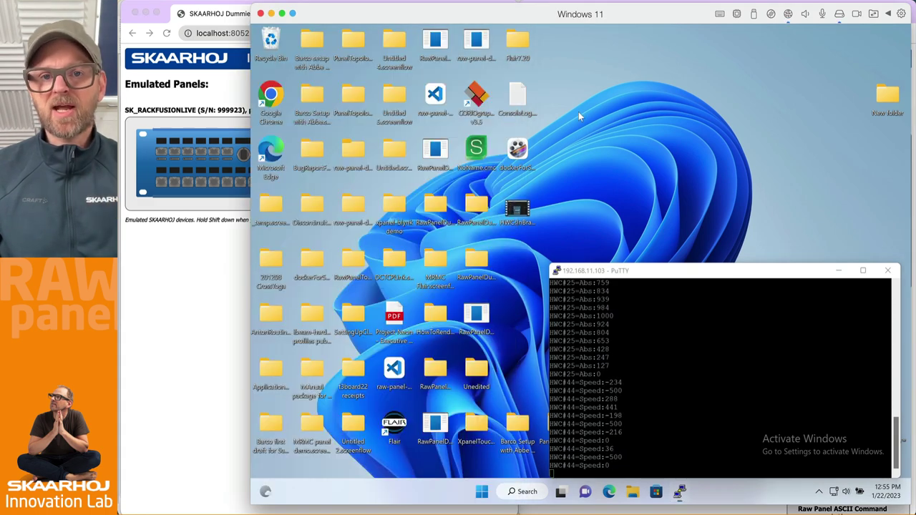
pyautogui.click(887, 270)
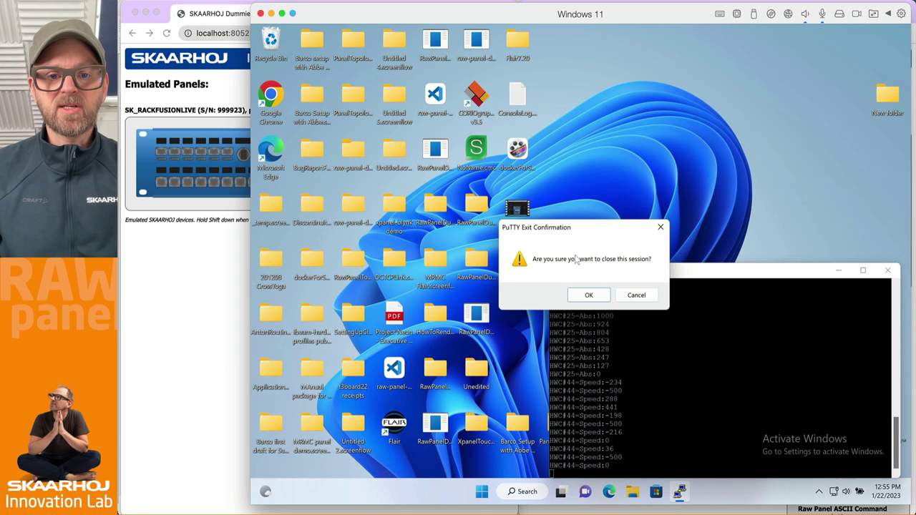
pyautogui.click(589, 296)
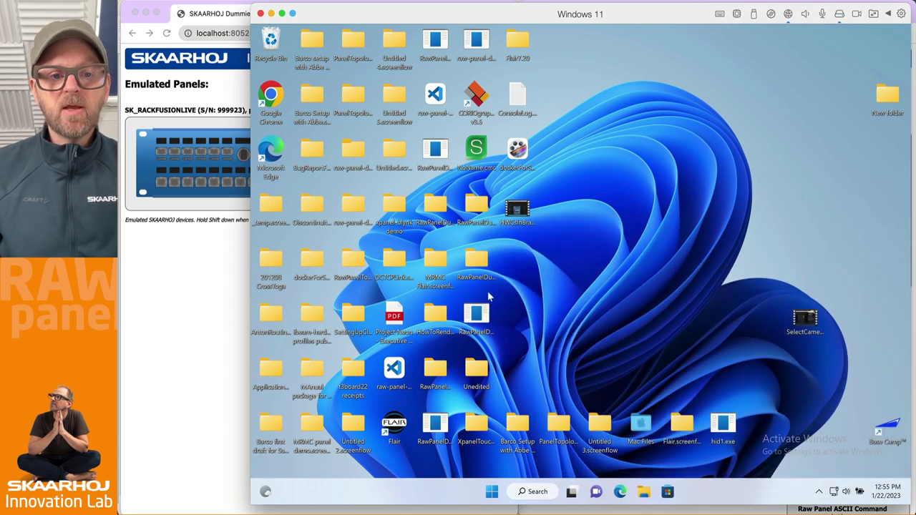
pyautogui.click(223, 320)
pyautogui.press('super+Tab')
pyautogui.press('super+Tab')
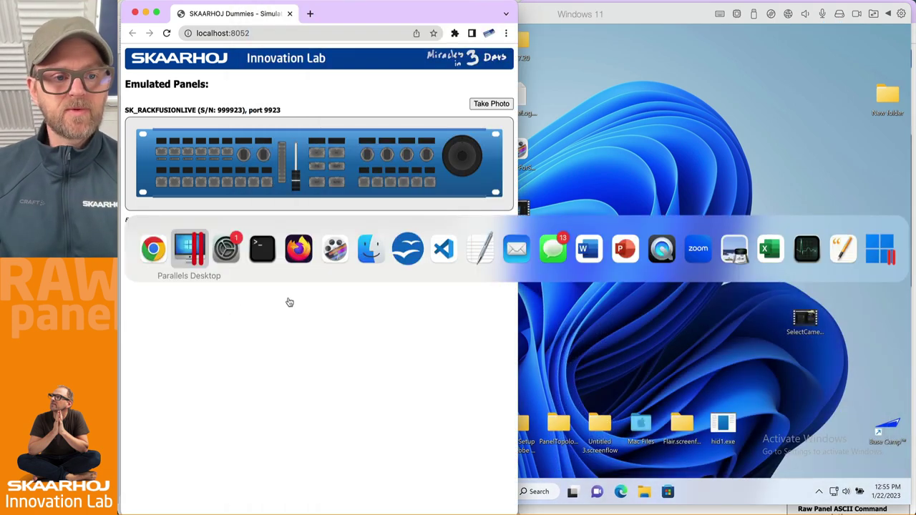
pyautogui.press('super+shift+Tab')
pyautogui.press('super+shift+Tab')
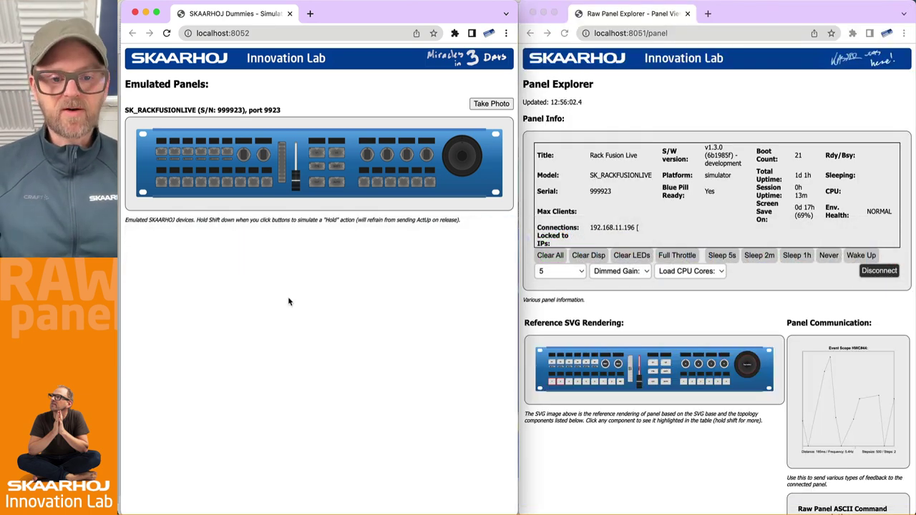
# - Switch to Terminal and move the raw-panel-explorer window clear of the emulated panel
pyautogui.moveTo(264, 512)
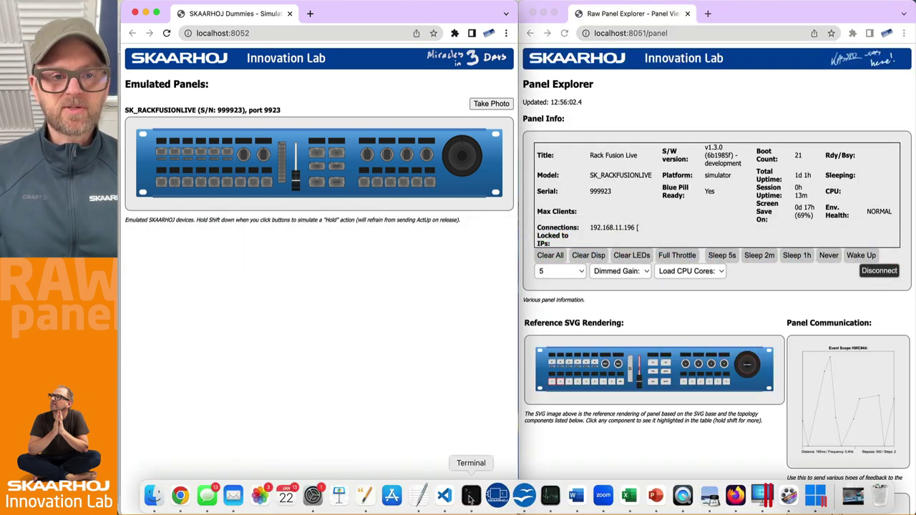
pyautogui.click(471, 495)
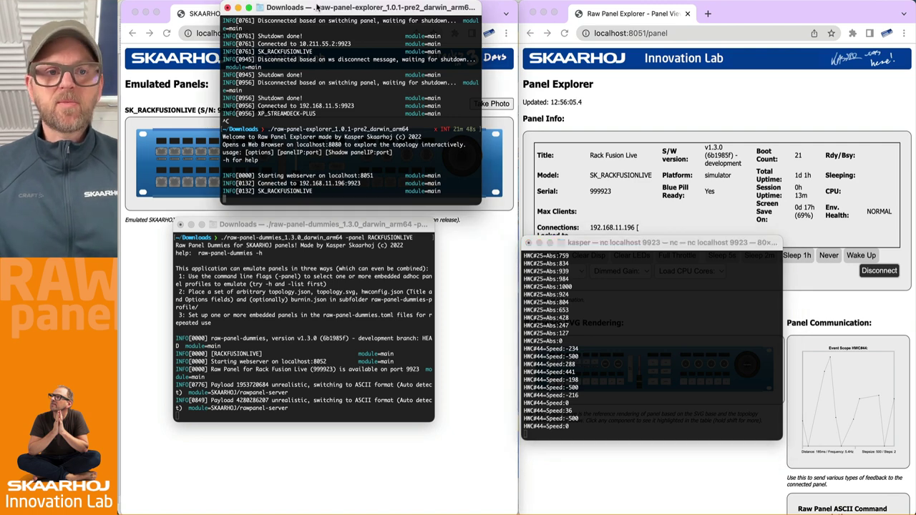
pyautogui.moveTo(330, 12); pyautogui.dragTo(485, 294)
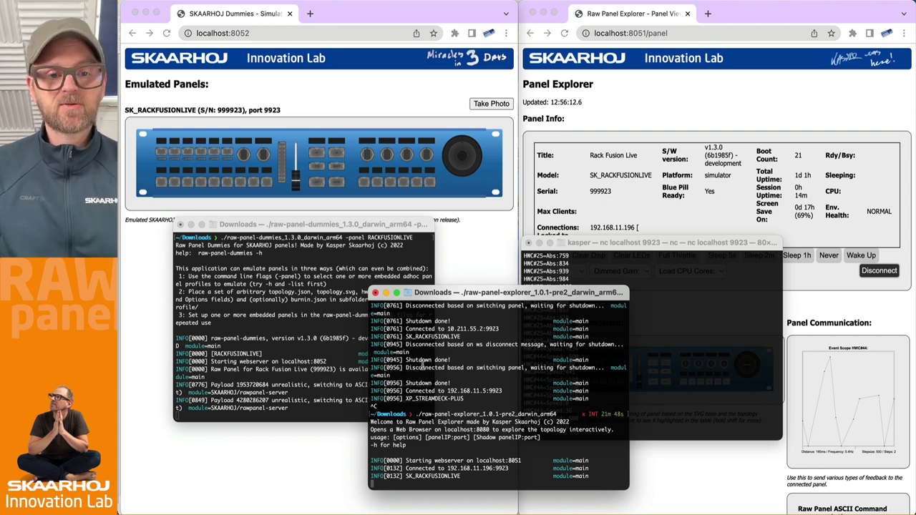
# - Move the raw-panel-explorer terminal aside, stop the running raw-panel-dummies process, and enlarge its terminal window
pyautogui.moveTo(485, 286); pyautogui.dragTo(310, 15)
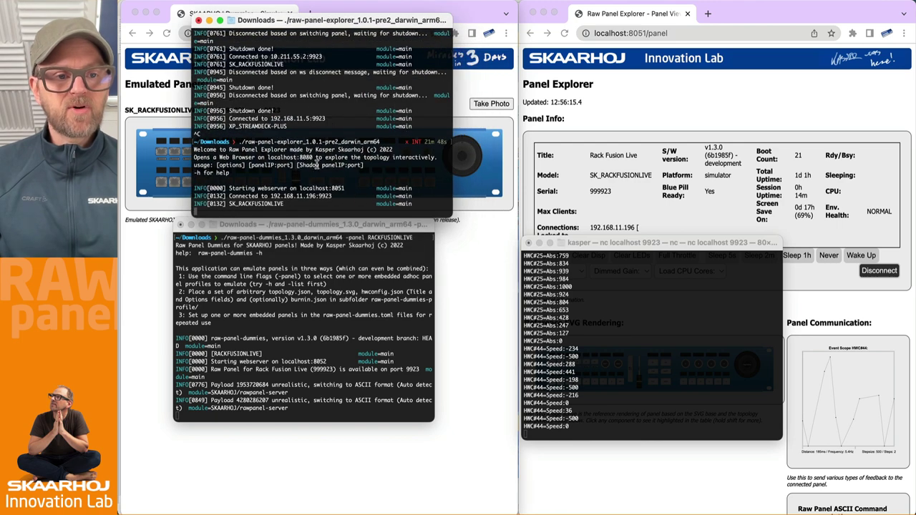
pyautogui.click(316, 306)
pyautogui.moveTo(308, 233); pyautogui.dragTo(280, 174)
pyautogui.hotkey('ctrl', 'c')
pyautogui.moveTo(409, 370); pyautogui.dragTo(592, 505)
# - Show the raw-panel-dummies command-line help with the -h option
pyautogui.press('Up')
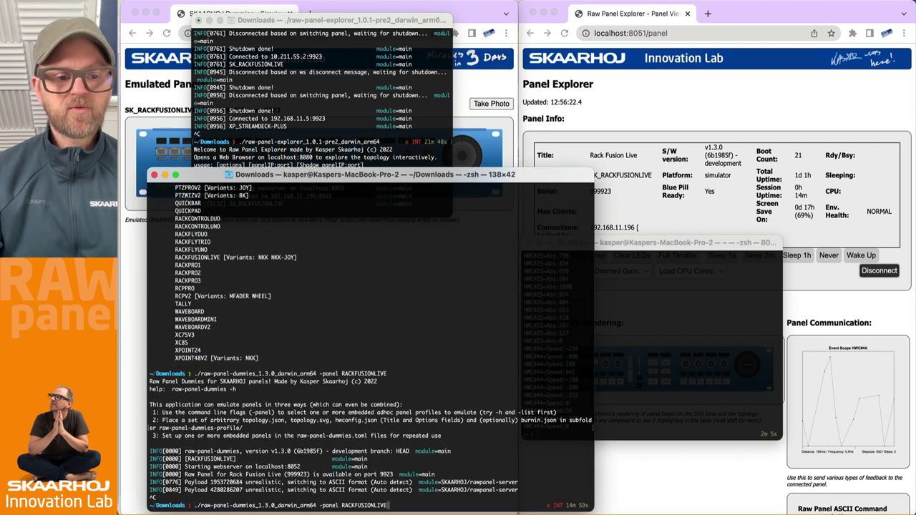
pyautogui.press('BackSpace')
pyautogui.press('BackSpace')
pyautogui.press('BackSpace')
pyautogui.press('BackSpace')
pyautogui.press('BackSpace')
pyautogui.press('BackSpace')
pyautogui.press('BackSpace')
pyautogui.press('BackSpace')
pyautogui.press('BackSpace')
pyautogui.press('BackSpace')
pyautogui.press('BackSpace')
pyautogui.press('BackSpace')
pyautogui.press('BackSpace')
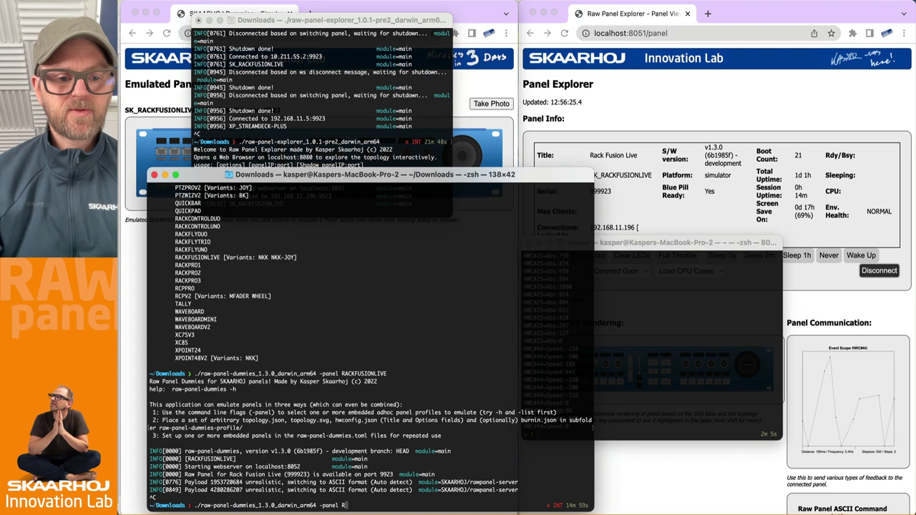
pyautogui.write('h')
pyautogui.press('Return')
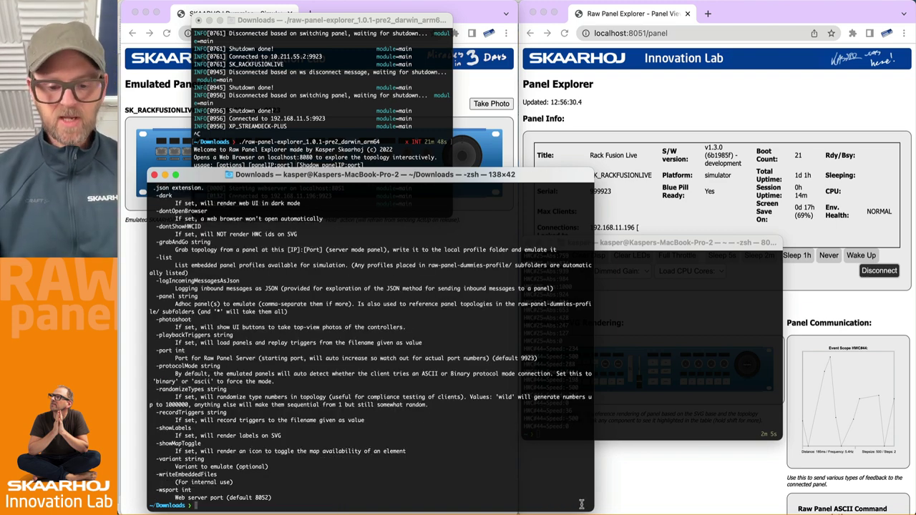
# - Try to start raw-panel-dummies with only the -dark option and no panel specified
pyautogui.press('Up')
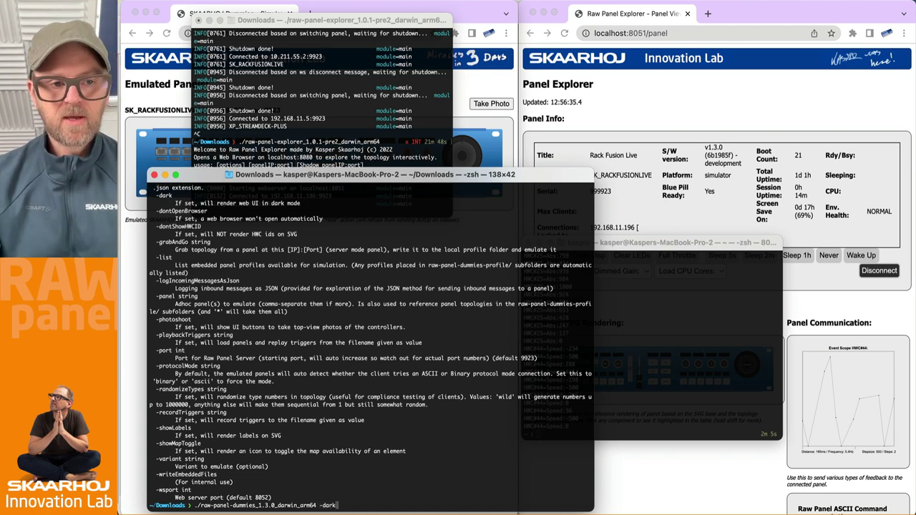
pyautogui.press('Return')
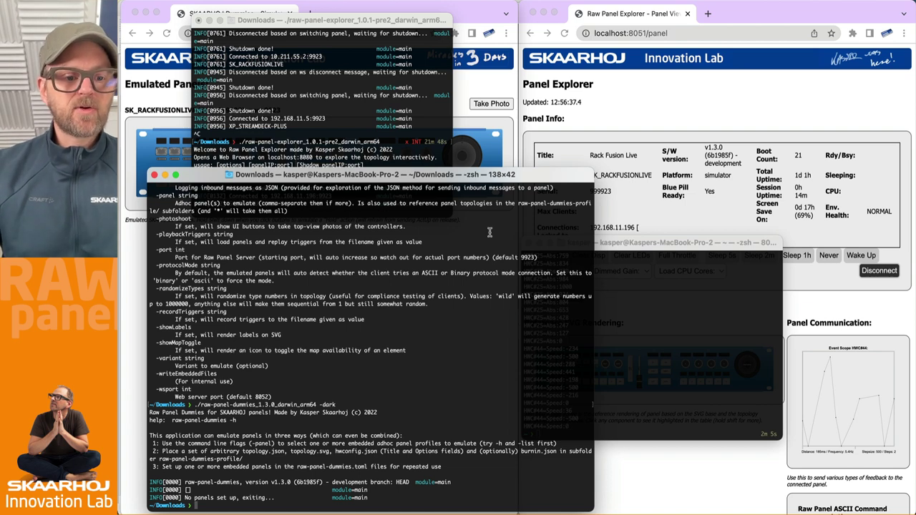
pyautogui.hotkey('ctrl', 'c')
# - Start raw-panel-dummies in dark mode emulating the RACKFUSIONLIVE panel with -dark -panel RACKFUSIONLIVE
pyautogui.press('Up')
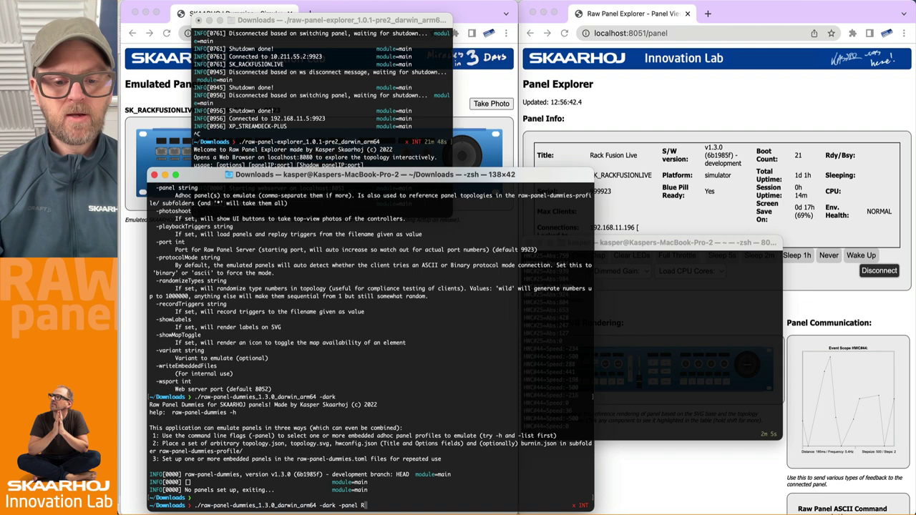
pyautogui.write('-panel RACKFUSIONLIVE')
pyautogui.press('Return')
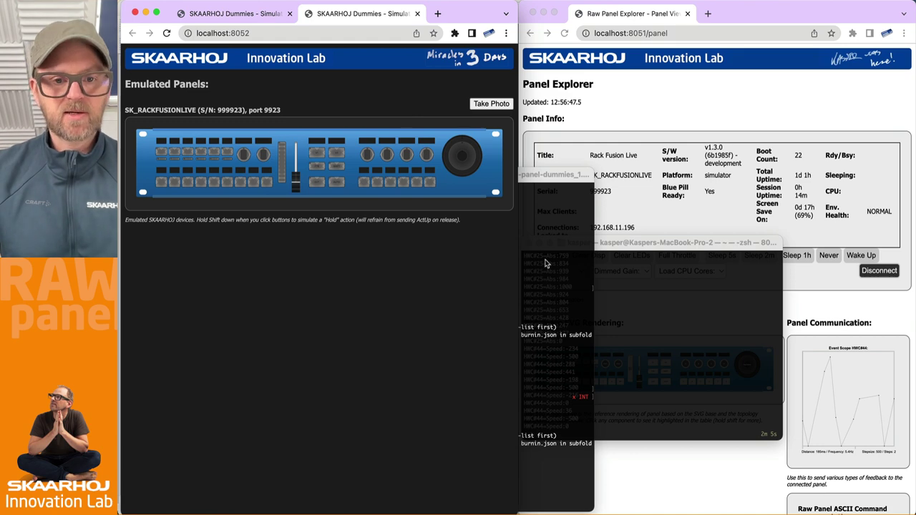
# - Stop the emulator in Terminal and review the embedded panels that raw-panel-dummies offers with the -list option
pyautogui.click(550, 229)
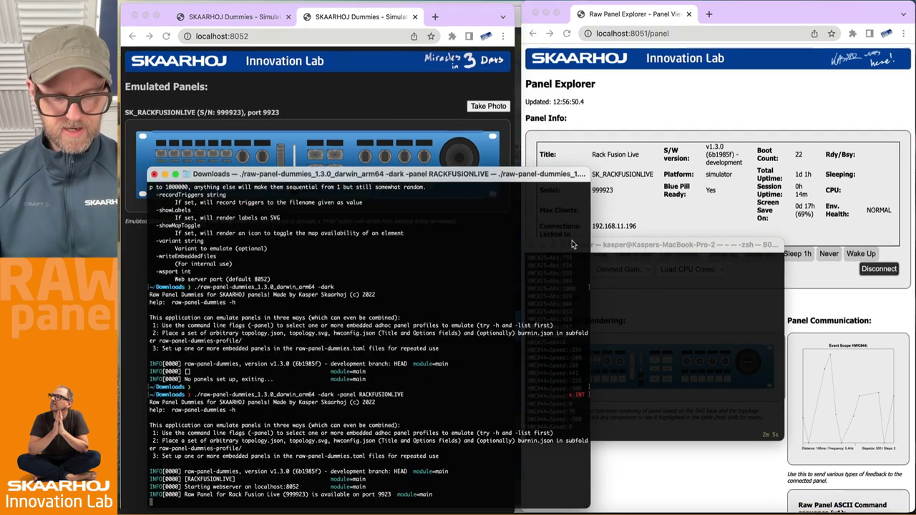
pyautogui.hotkey('ctrl', 'c')
pyautogui.press('Up')
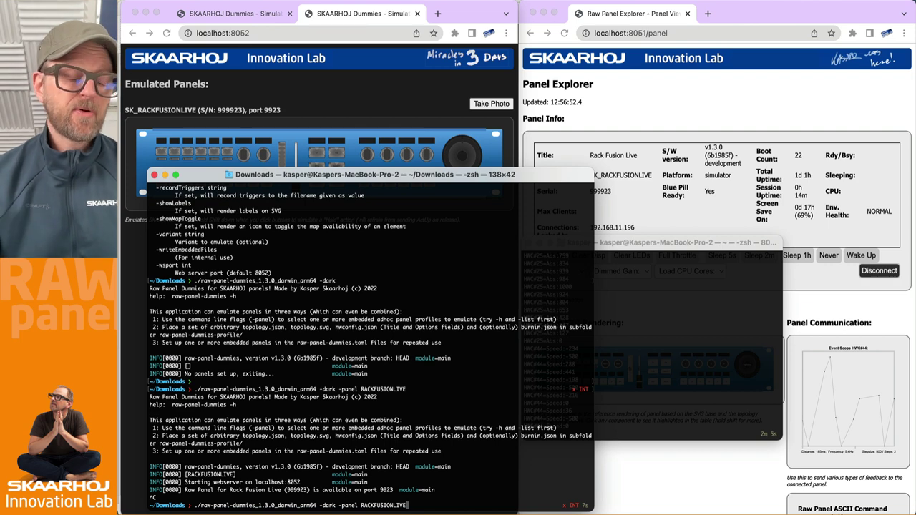
pyautogui.press('BackSpace')
pyautogui.press('BackSpace')
pyautogui.press('BackSpace')
pyautogui.press('BackSpace')
pyautogui.press('BackSpace')
pyautogui.press('BackSpace')
pyautogui.press('BackSpace')
pyautogui.press('BackSpace')
pyautogui.press('BackSpace')
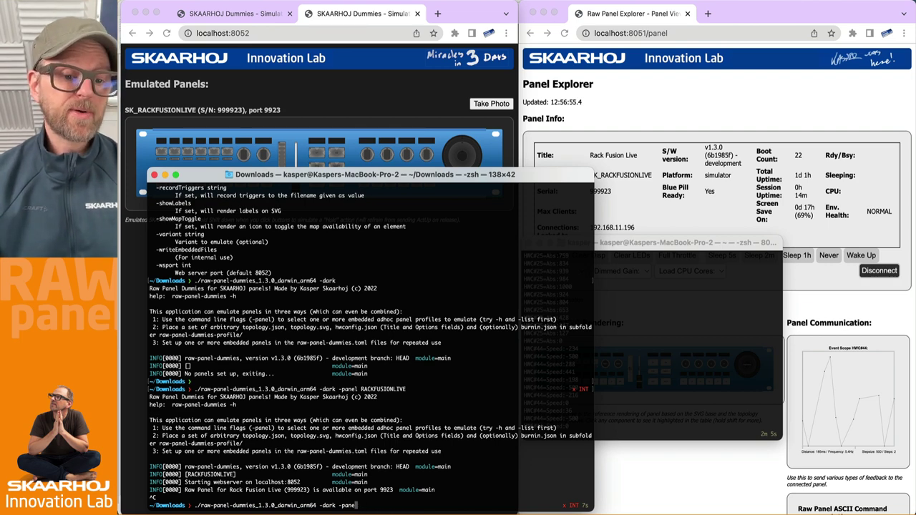
pyautogui.write('list')
pyautogui.press('Return')
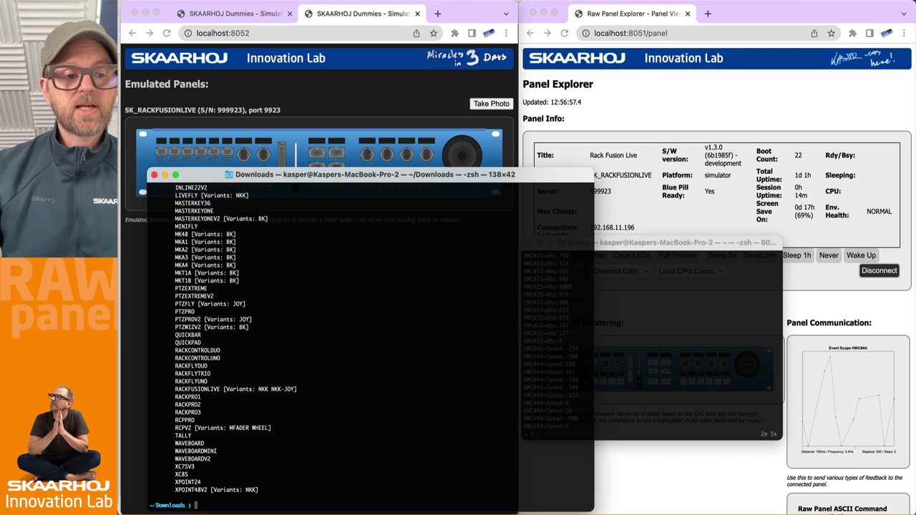
pyautogui.scroll(5, 286, 255)
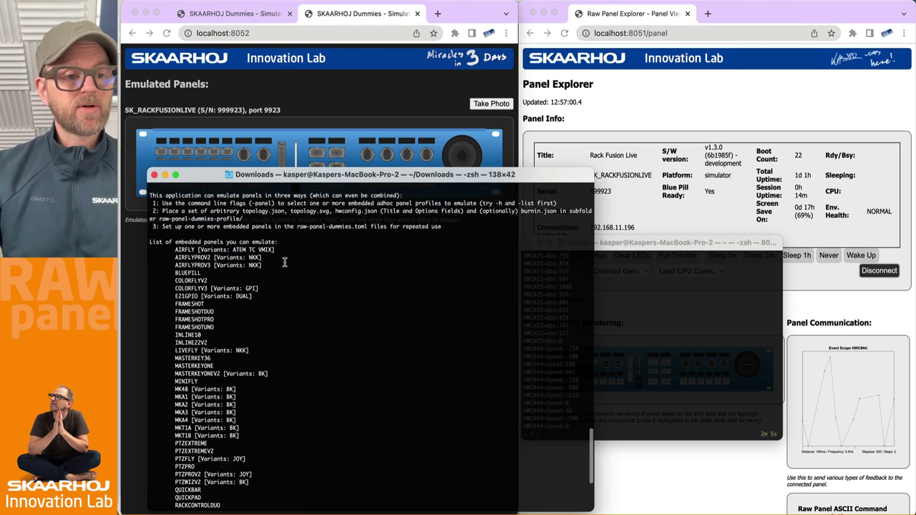
pyautogui.scroll(-5, 284, 261)
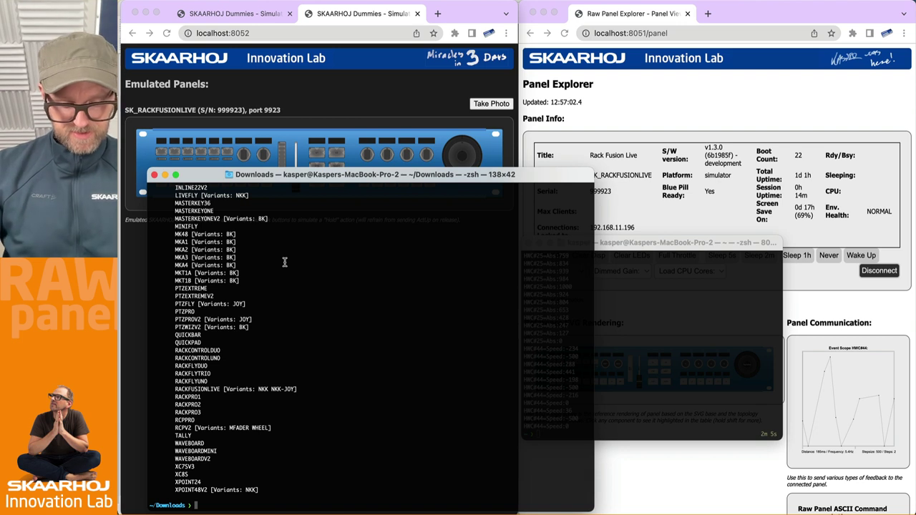
# - Start raw-panel-dummies in dark mode with two emulated panels, using -dark -panel RACKCONTROLDUO,RACKPRO1
pyautogui.press('Up')
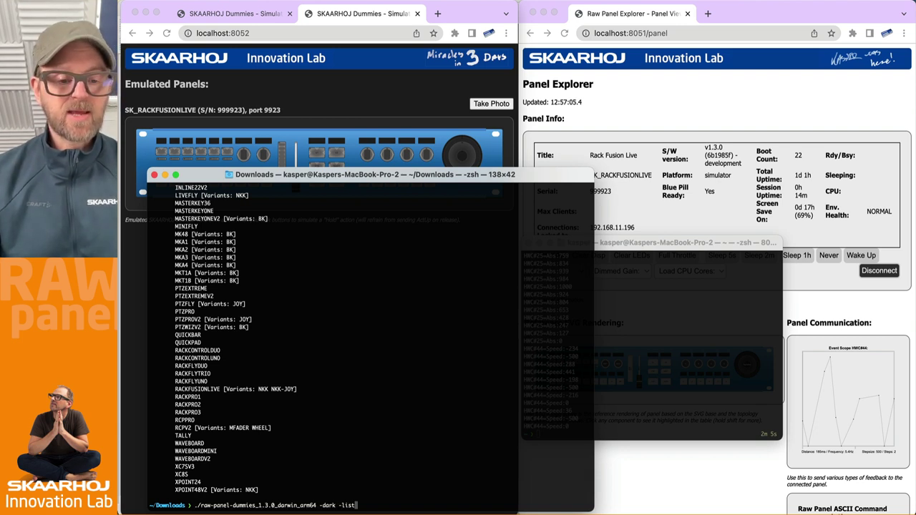
pyautogui.press('BackSpace')
pyautogui.press('BackSpace')
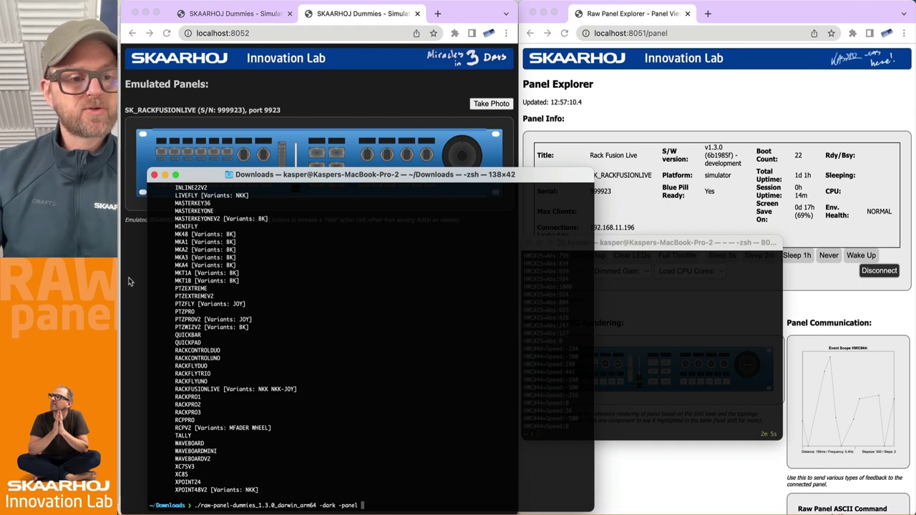
pyautogui.doubleClick(199, 349)
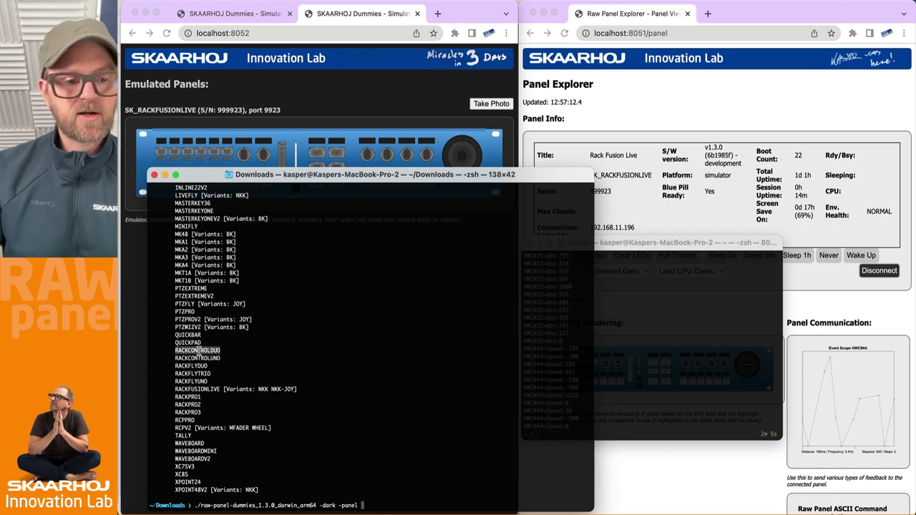
pyautogui.press('super+shift+v')
pyautogui.write(',')
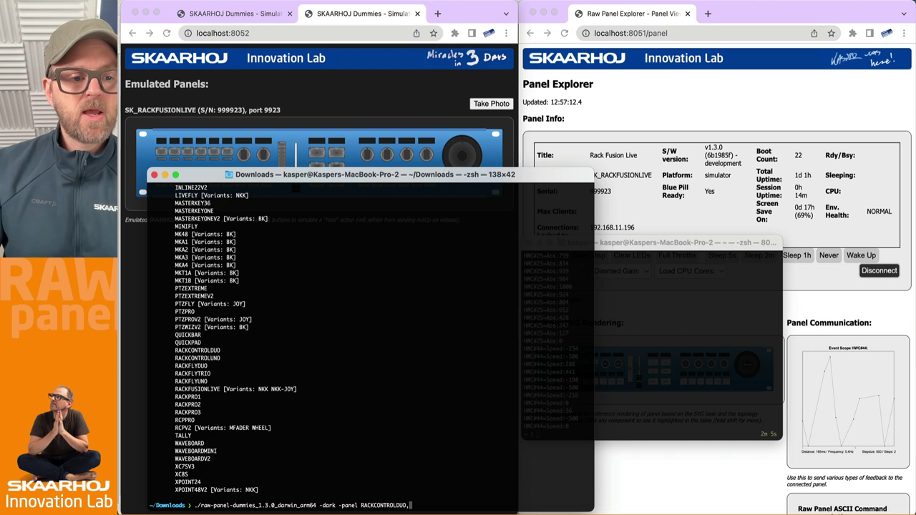
pyautogui.doubleClick(196, 397)
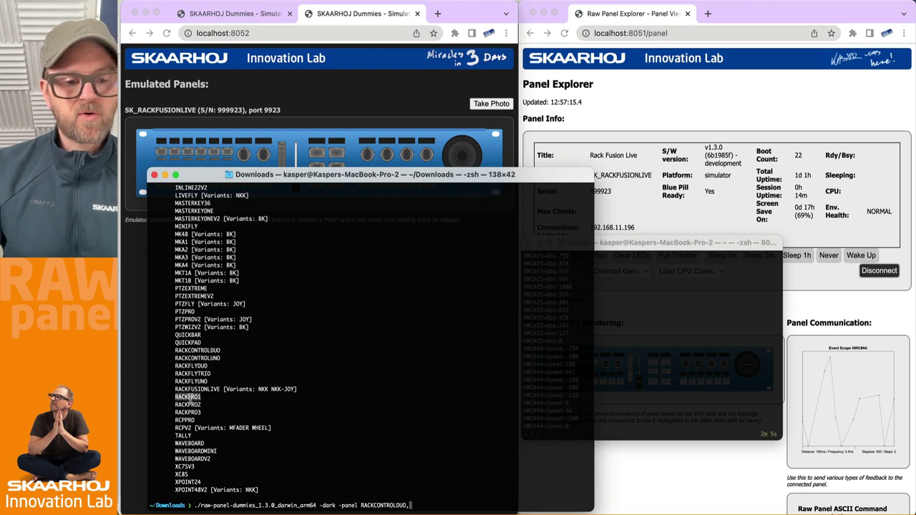
pyautogui.press('super+shift+v')
pyautogui.press('Return')
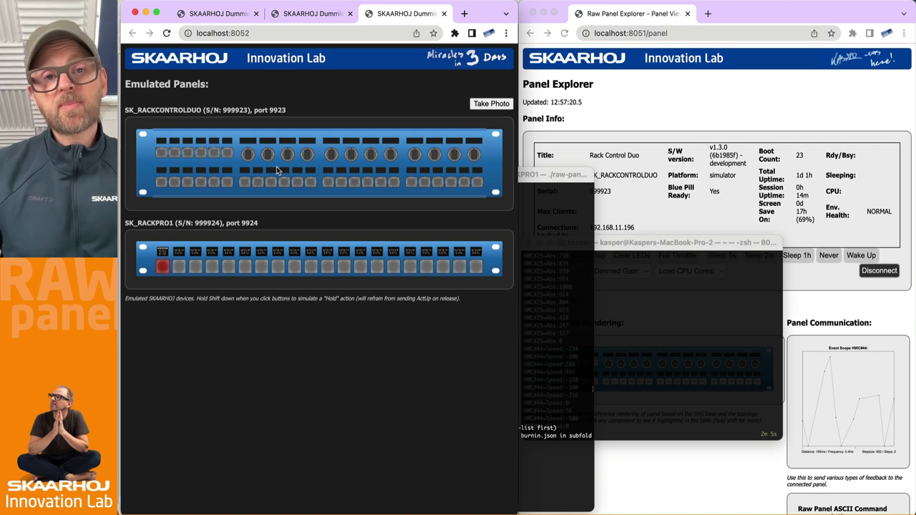
# - Disconnect Panel Explorer from the Rack Control Duo and restart raw-panel-explorer from Terminal with the -dark option
pyautogui.click(675, 117)
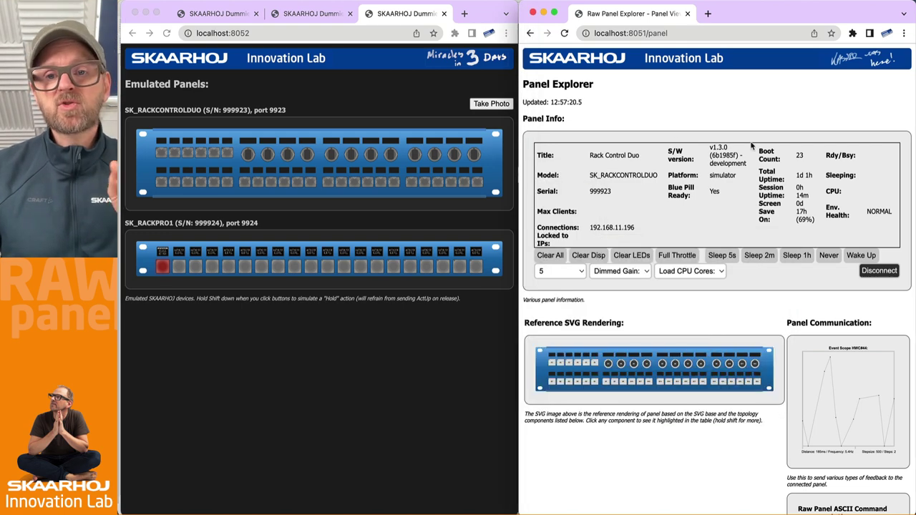
pyautogui.click(880, 272)
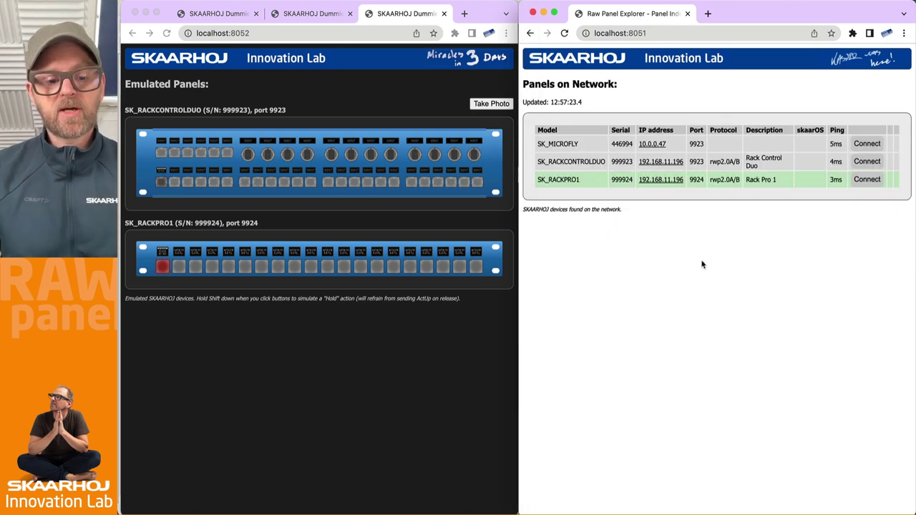
pyautogui.moveTo(681, 262)
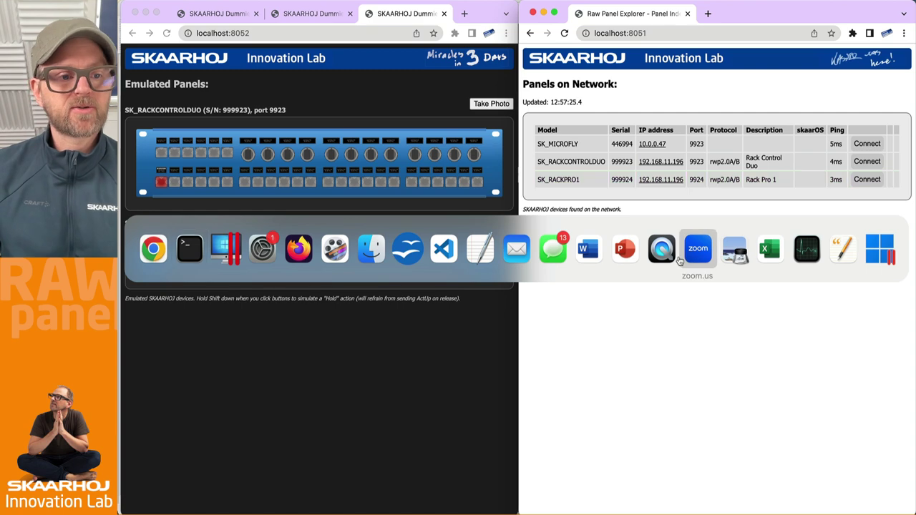
pyautogui.click(188, 245)
pyautogui.click(332, 102)
pyautogui.hotkey('ctrl', 'c')
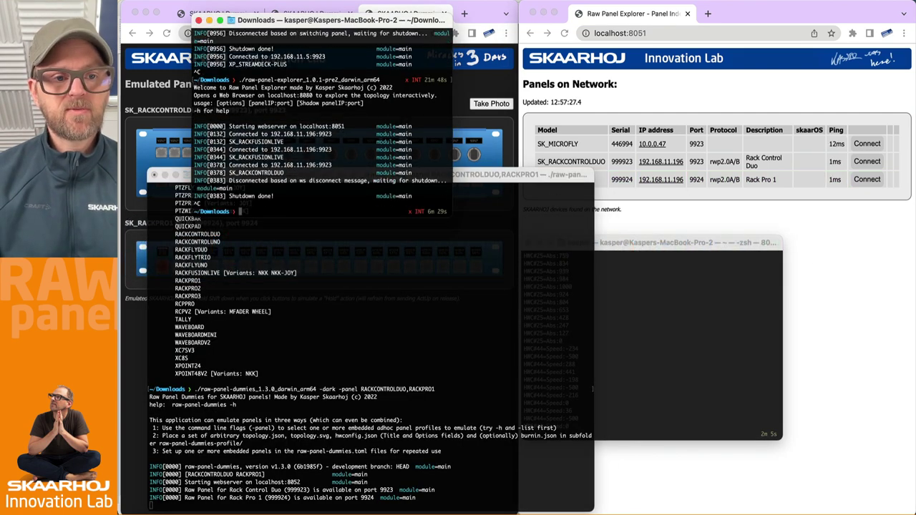
pyautogui.press('Up')
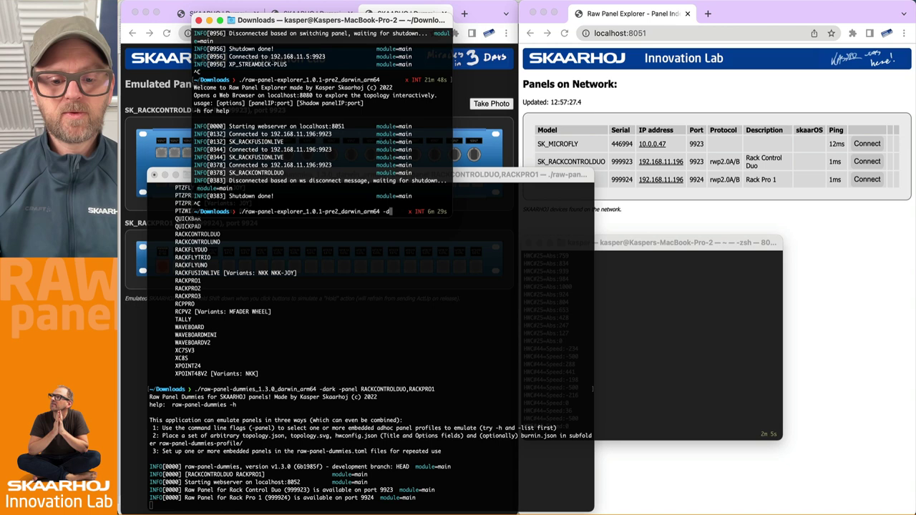
pyautogui.write('-dark')
pyautogui.press('Return')
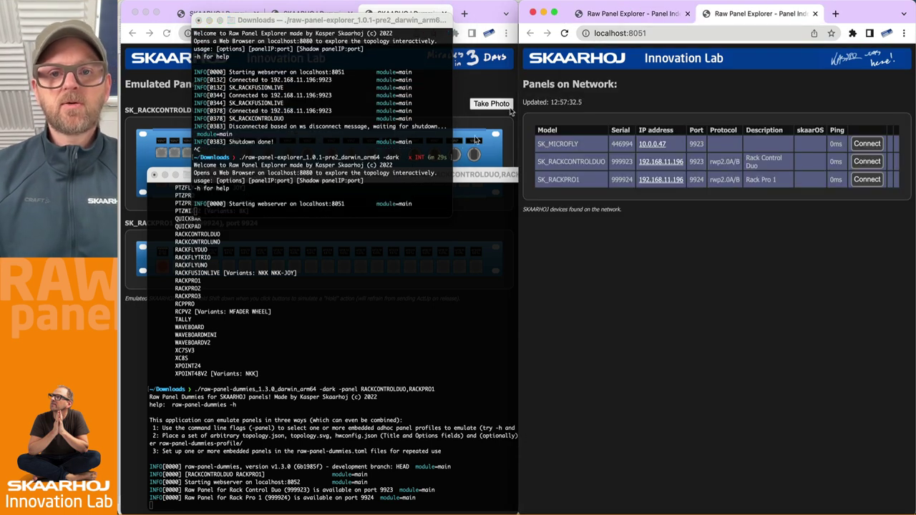
# - Close the old Raw Panel Explorer tab and bring both browser windows in front of the terminals
pyautogui.click(687, 13)
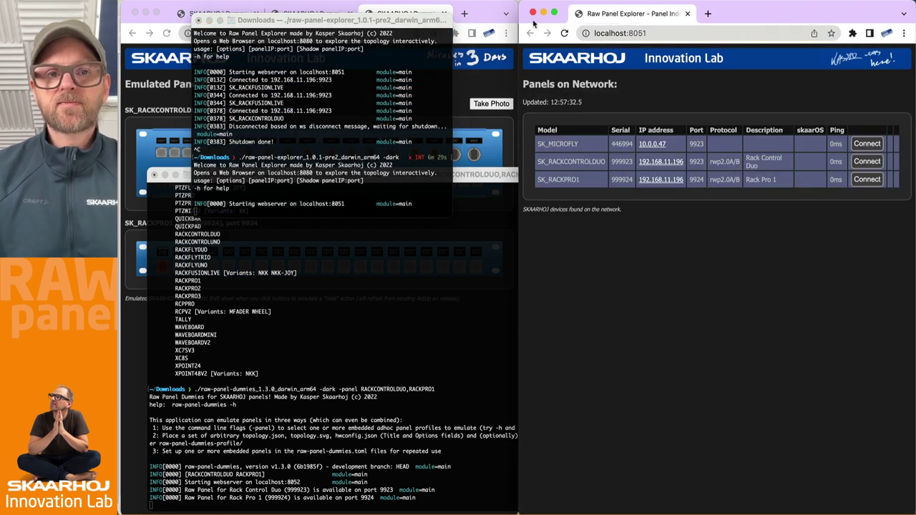
pyautogui.click(472, 13)
pyautogui.click(701, 279)
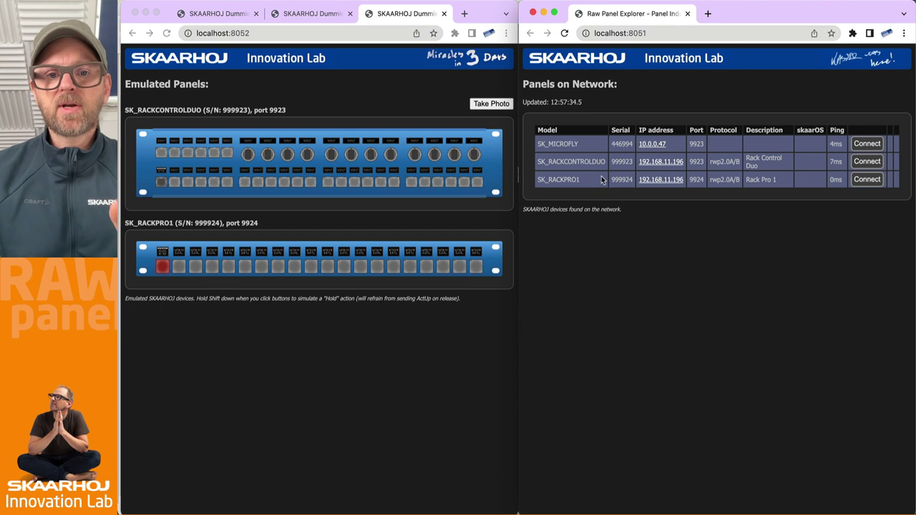
# - Connect Panel Explorer to SK_RACKPRO1, run Full Throttle on it and clear all its feedback
pyautogui.doubleClick(565, 180)
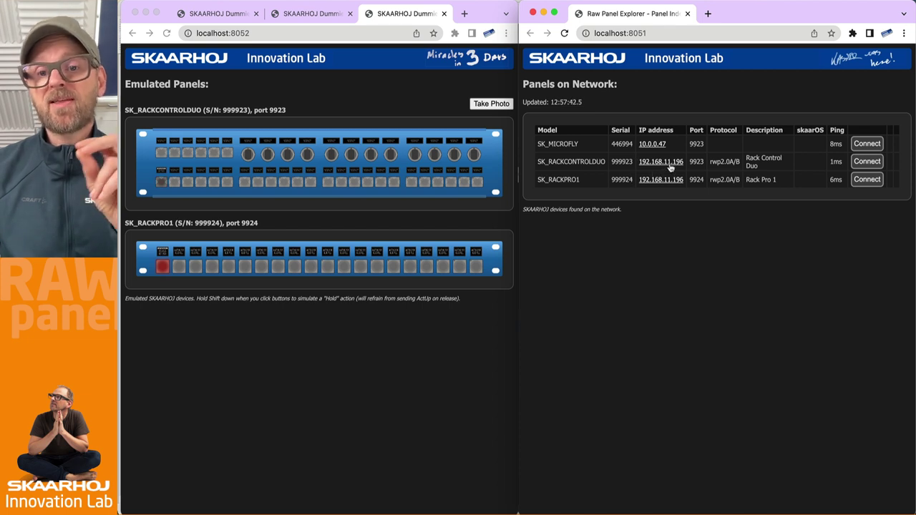
pyautogui.click(310, 190)
pyautogui.scroll(3, 299, 198)
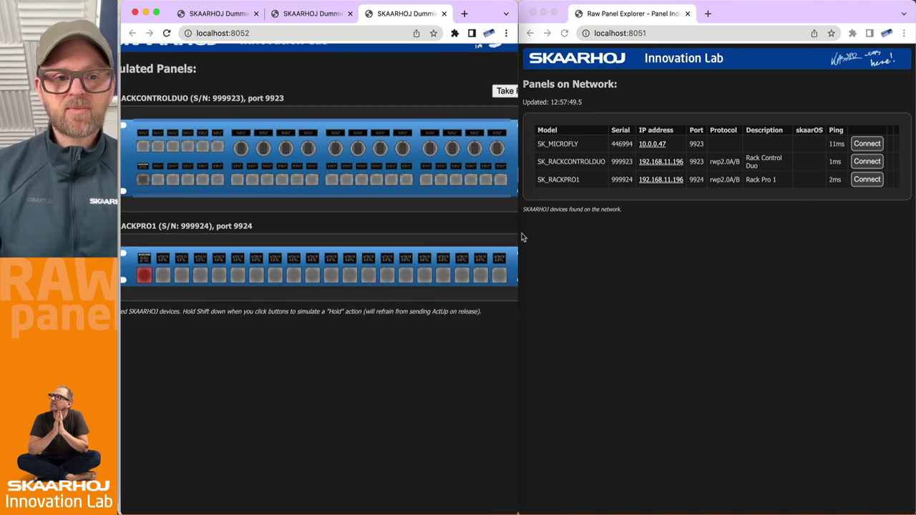
pyautogui.click(862, 181)
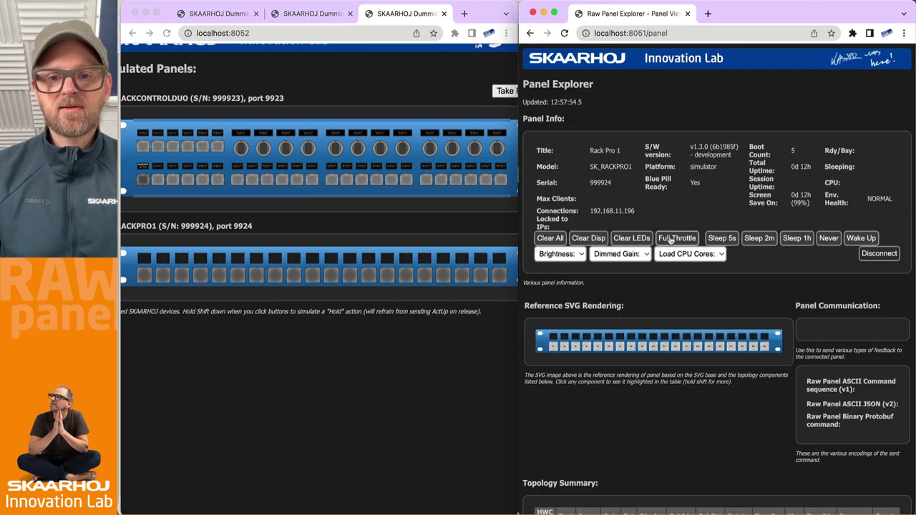
pyautogui.click(677, 237)
pyautogui.click(551, 237)
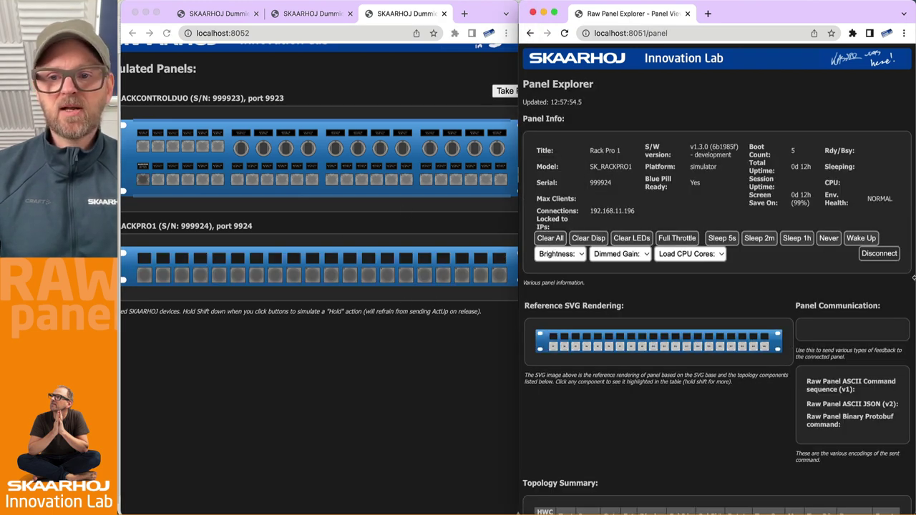
# - Switch Panel Explorer from the Rack Pro 1 to SK_RACKCONTROLDUO and run Full Throttle on it
pyautogui.click(879, 253)
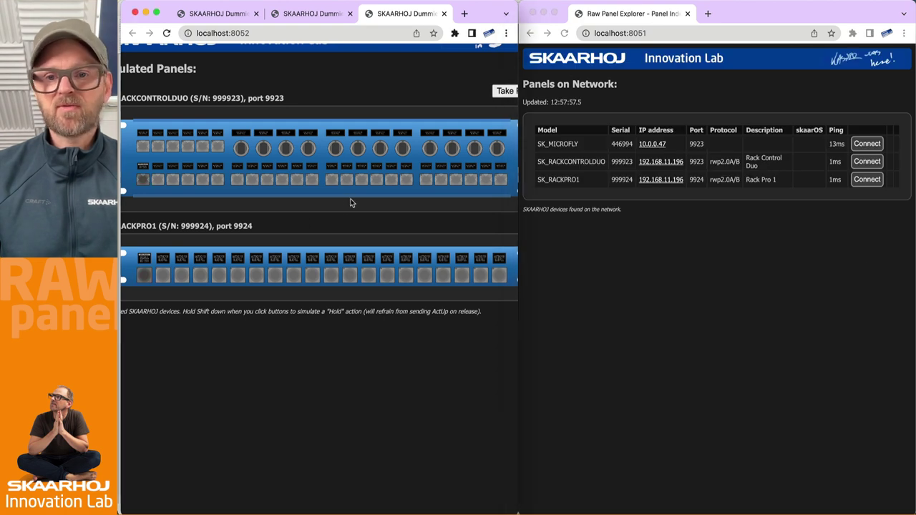
pyautogui.click(866, 163)
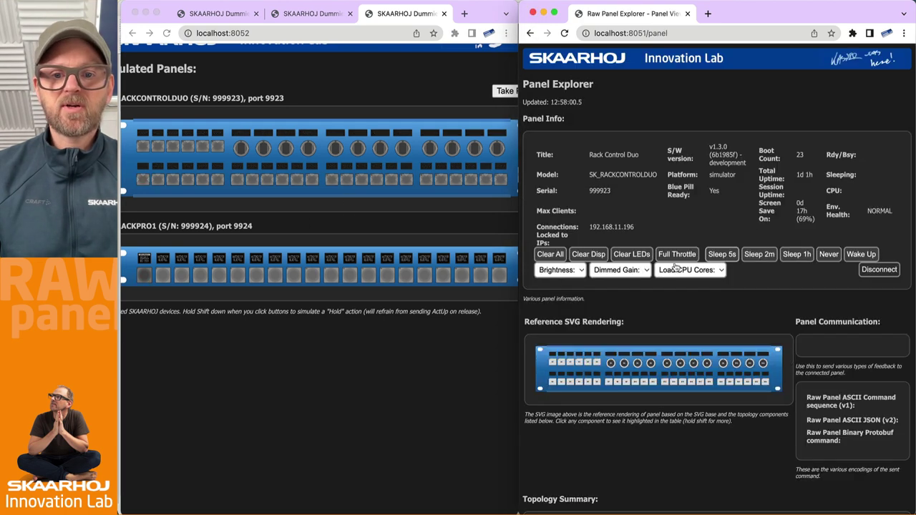
pyautogui.click(665, 254)
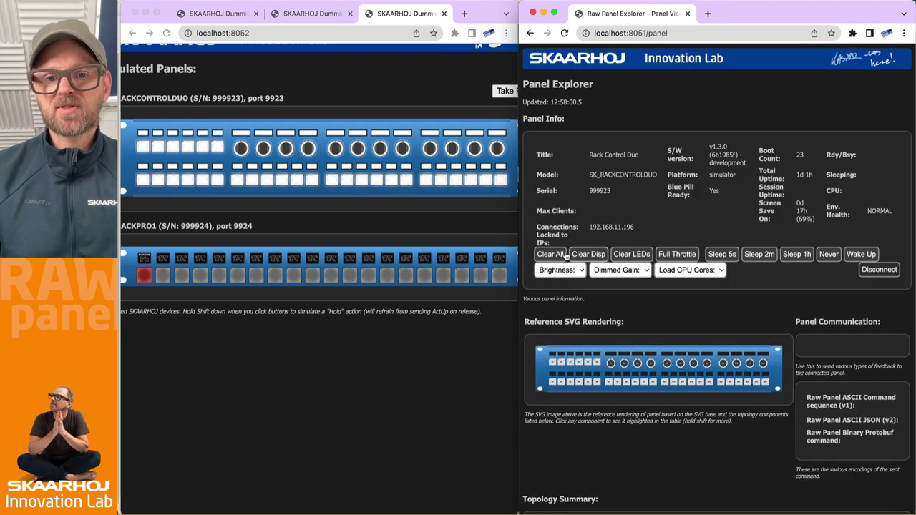
# - Disconnect Panel Explorer from the Rack Control Duo and look through the older SKAARHOJ Dummies tabs
pyautogui.click(866, 270)
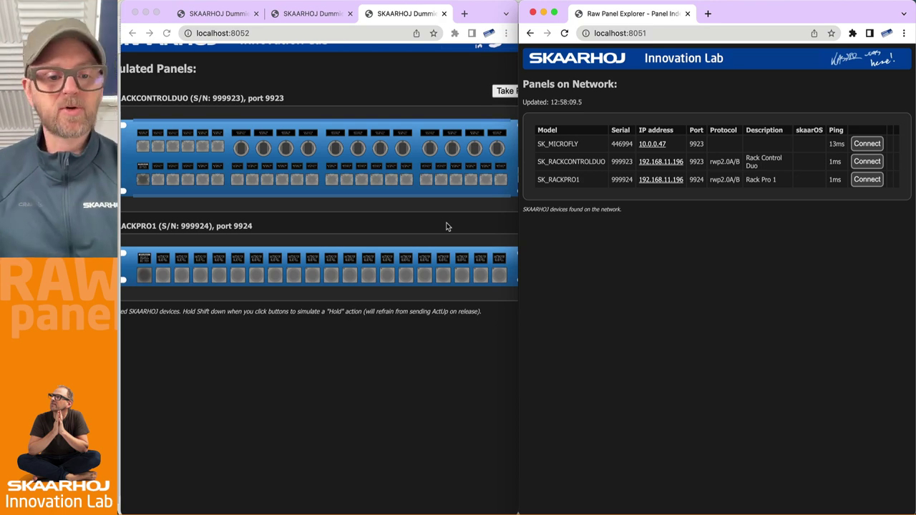
pyautogui.press('super+Tab')
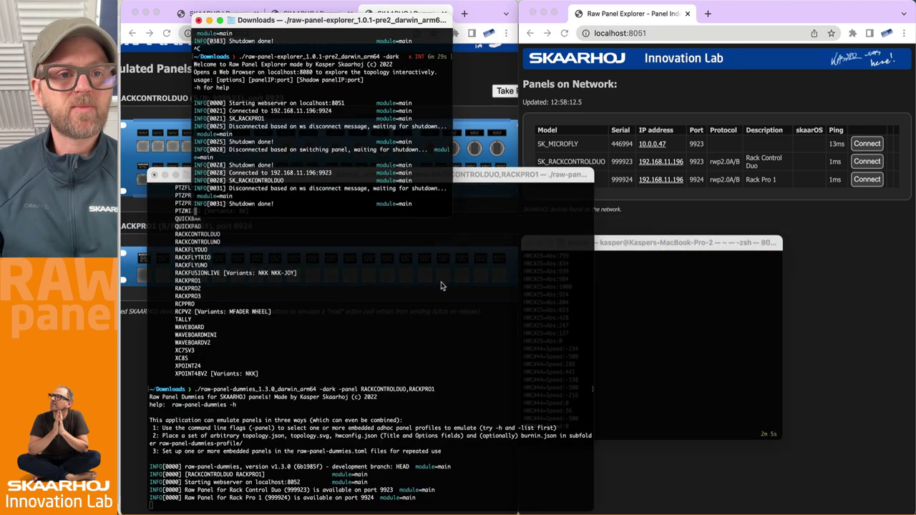
pyautogui.press('super+Tab')
pyautogui.click(308, 14)
pyautogui.click(215, 14)
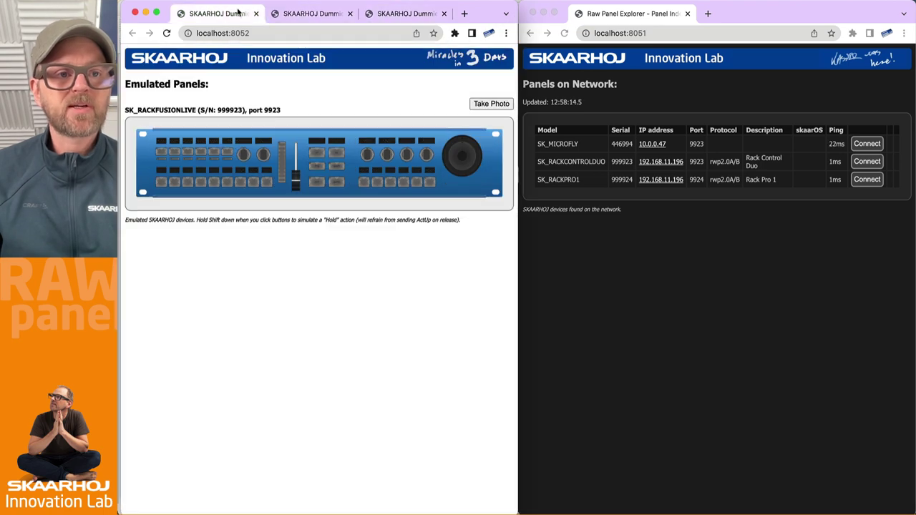
pyautogui.click(312, 13)
# - Stop raw-panel-dummies in Terminal and rerun it with -dark -panel RACKCONTROLDUO,RACKPRO1
pyautogui.press('super+Tab')
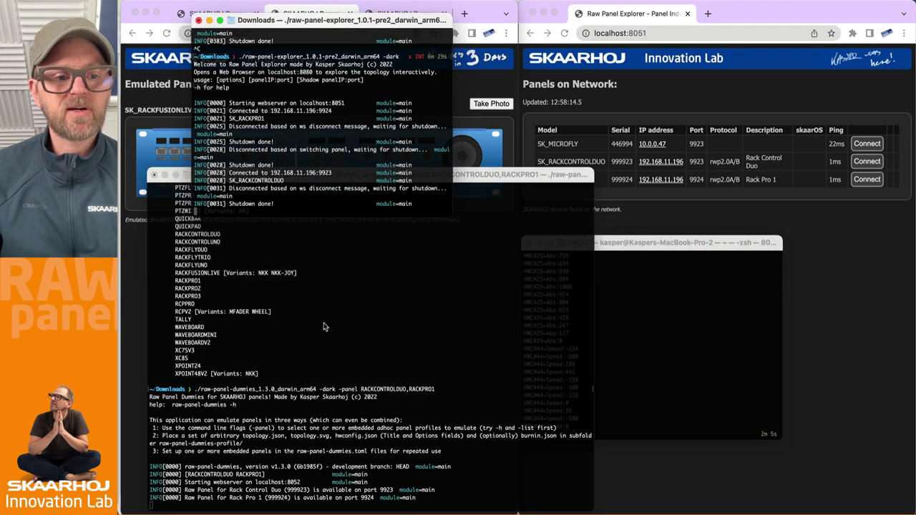
pyautogui.hotkey('ctrl', 'c')
pyautogui.press('Up')
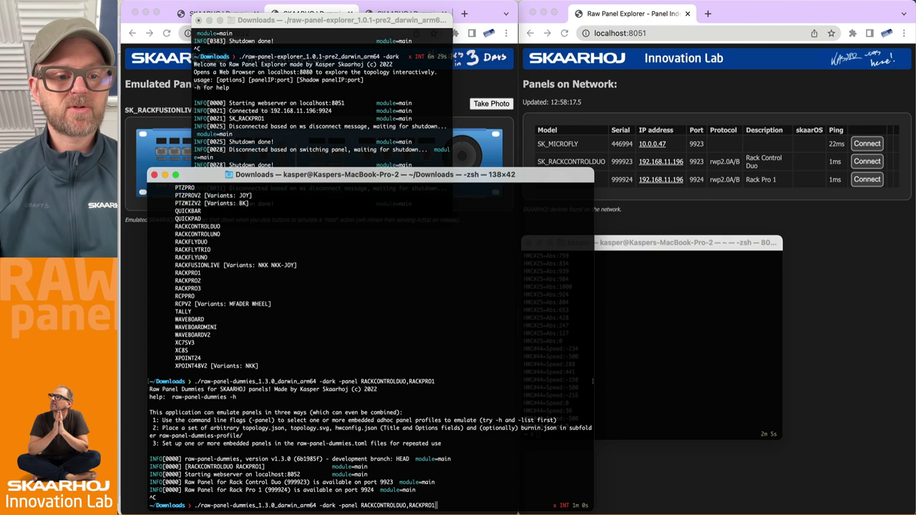
pyautogui.press('Return')
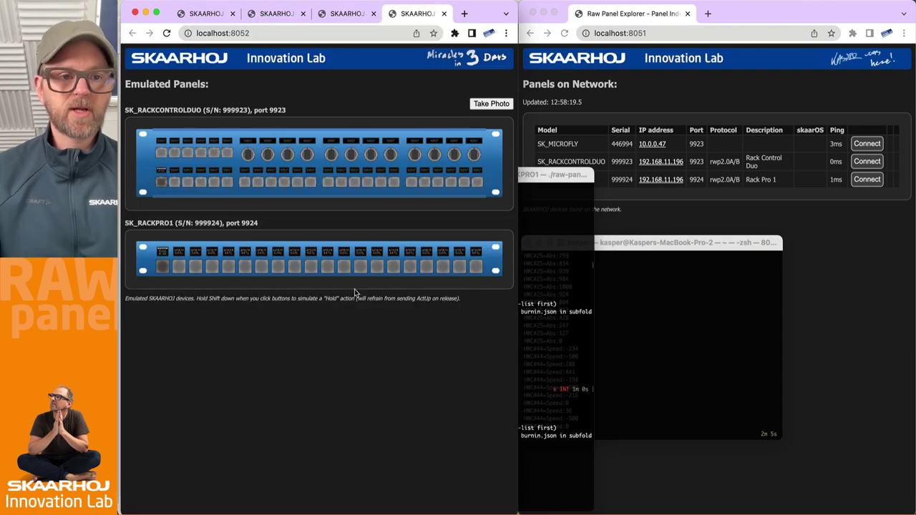
# - Close the three redundant SKAARHOJ Dummies tabs, keeping a single emulator tab open
pyautogui.click(372, 13)
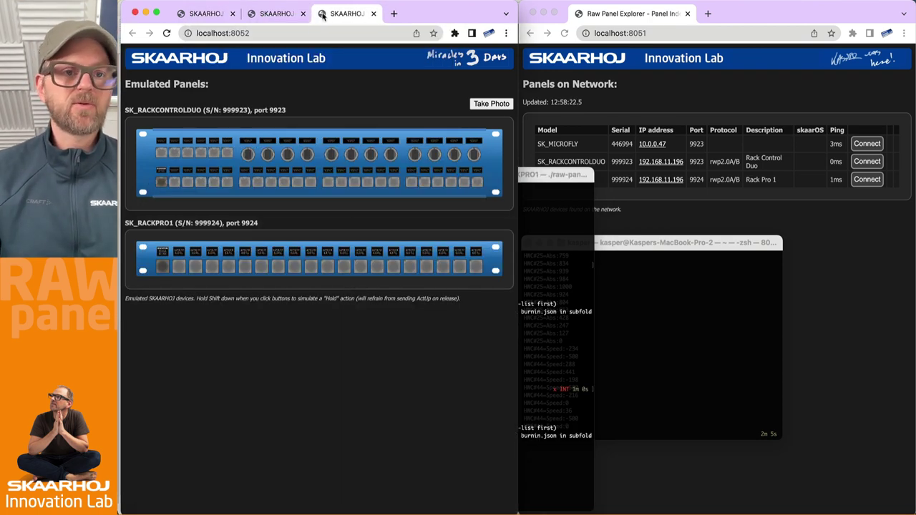
pyautogui.click(303, 14)
pyautogui.click(232, 14)
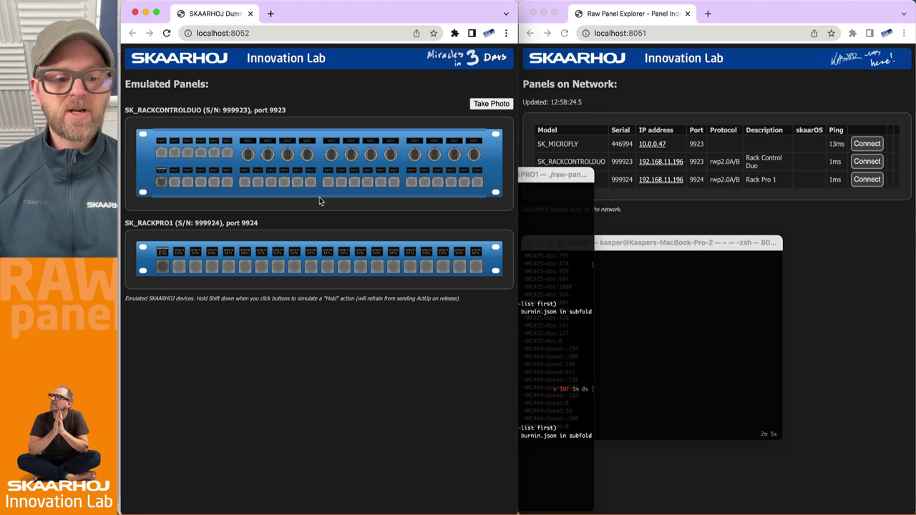
# - Restart raw-panel-dummies from Terminal with -dontOpenBrowser added before -panel RACKCONTROLDUO,RACKPRO1, and return to the emulator's browser window
pyautogui.press('super+Tab')
pyautogui.press('super+shift+Tab')
pyautogui.press('super+shift+Tab')
pyautogui.press('super+shift+Tab')
pyautogui.press('super+shift+Tab')
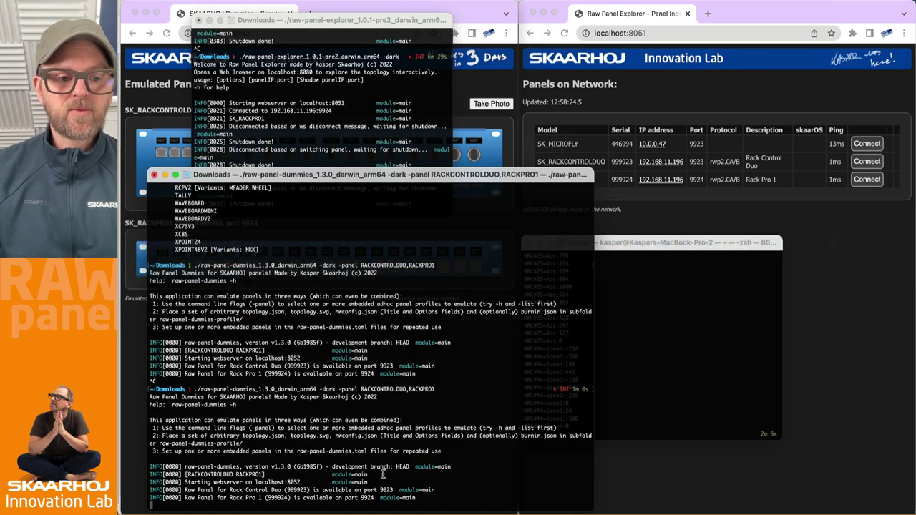
pyautogui.hotkey('ctrl', 'c')
pyautogui.press('Up')
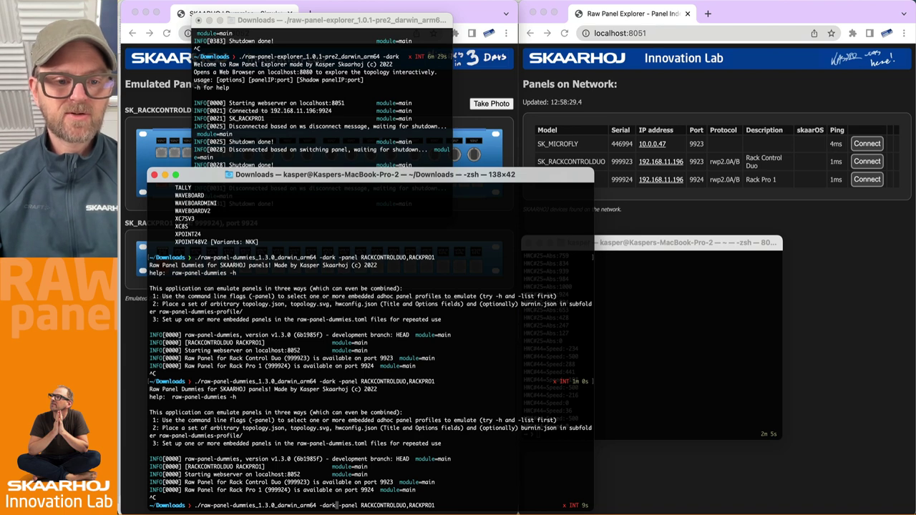
pyautogui.write('-dontOpenBro')
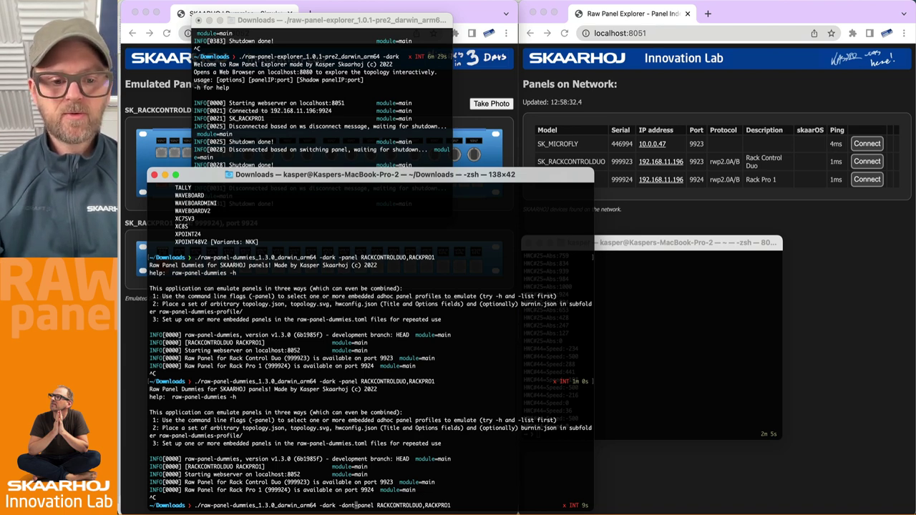
pyautogui.write('wser')
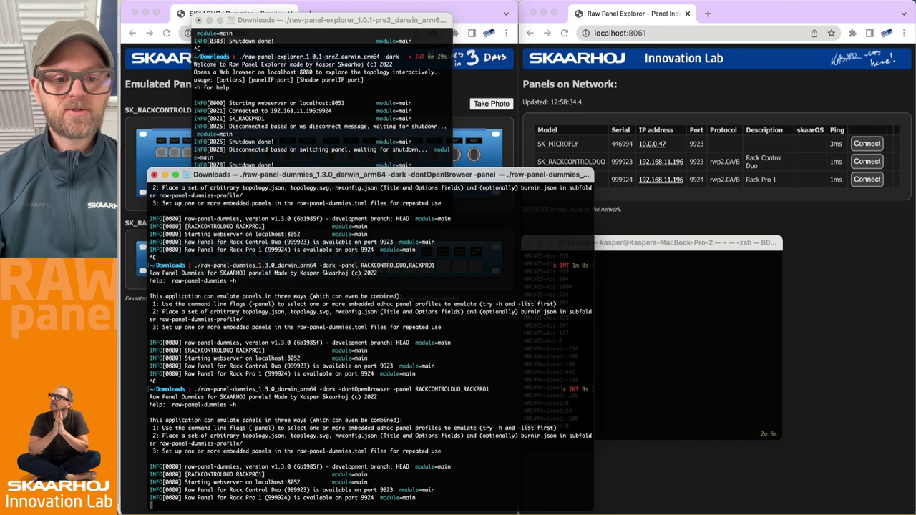
pyautogui.press('Return')
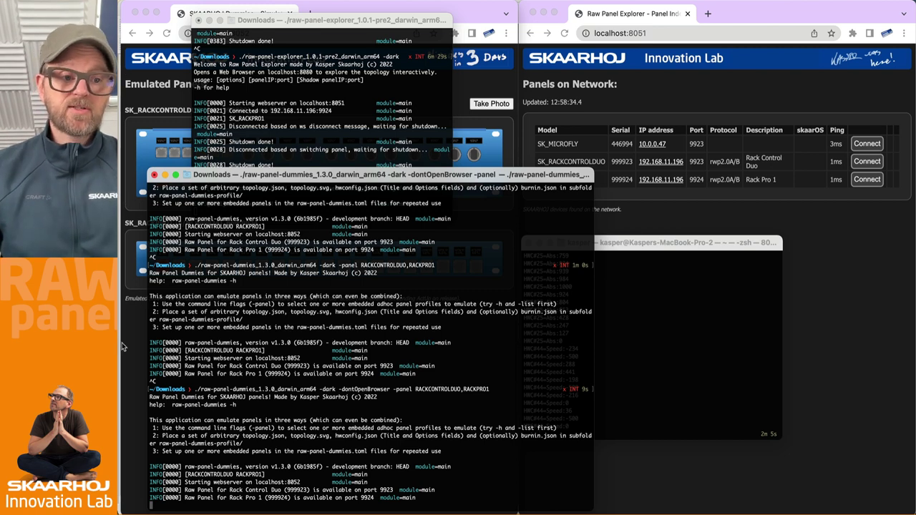
pyautogui.click(138, 350)
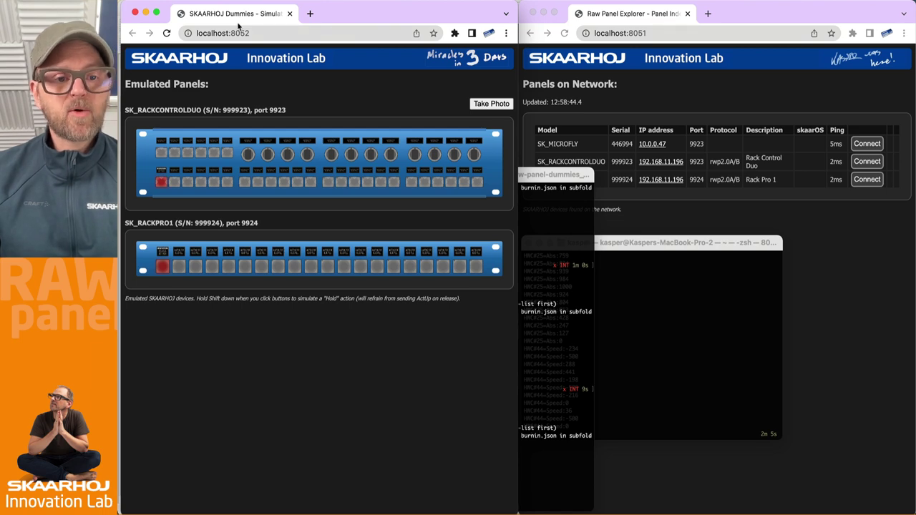
# - Restart raw-panel-dummies from Terminal with -dark -dontOpenBrowser -panel RACKFUSIONLIVE and return to the emulator's browser window
pyautogui.press('super+Tab')
pyautogui.hotkey('ctrl', 'c')
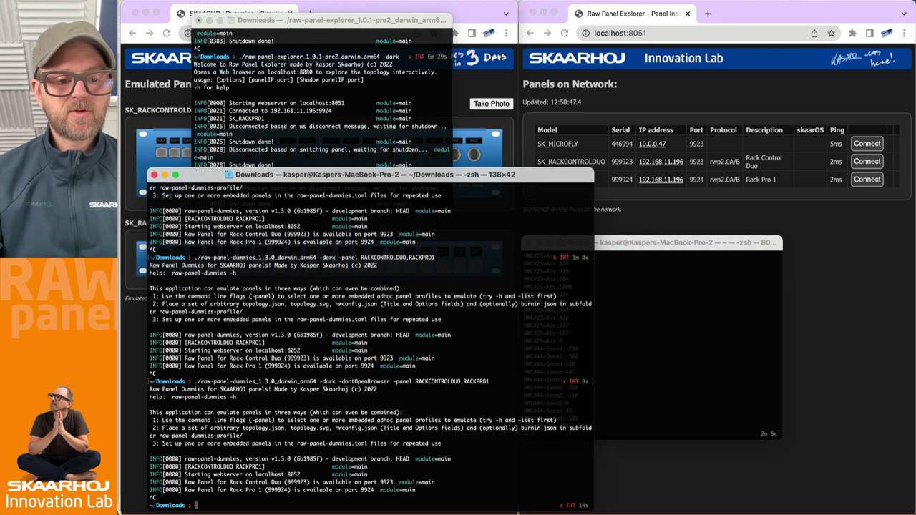
pyautogui.press('Up')
pyautogui.press('BackSpace')
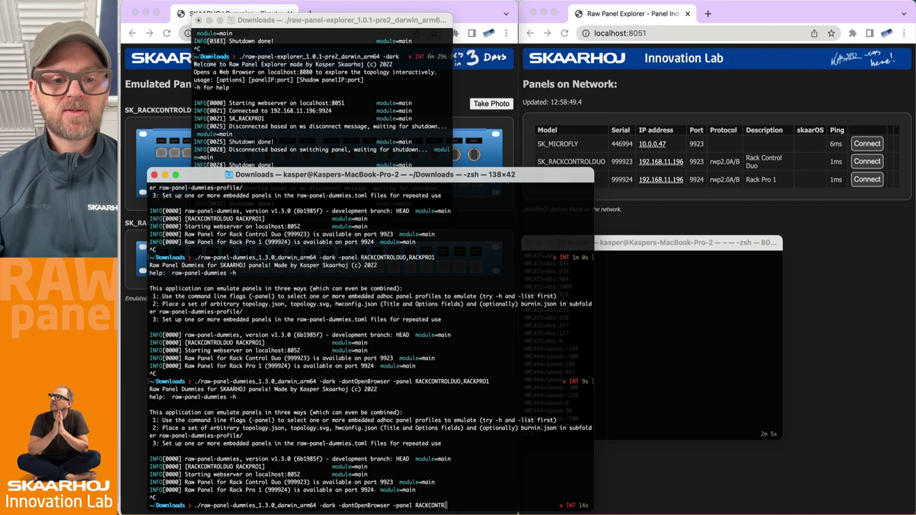
pyautogui.press('BackSpace')
pyautogui.press('BackSpace')
pyautogui.press('BackSpace')
pyautogui.press('BackSpace')
pyautogui.press('BackSpace')
pyautogui.write('FUN')
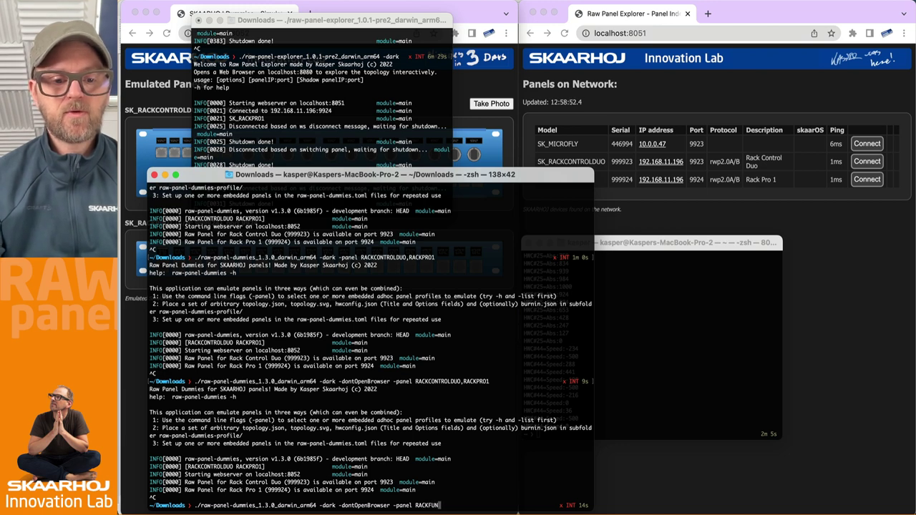
pyautogui.press('BackSpace')
pyautogui.write('SIONLIVE')
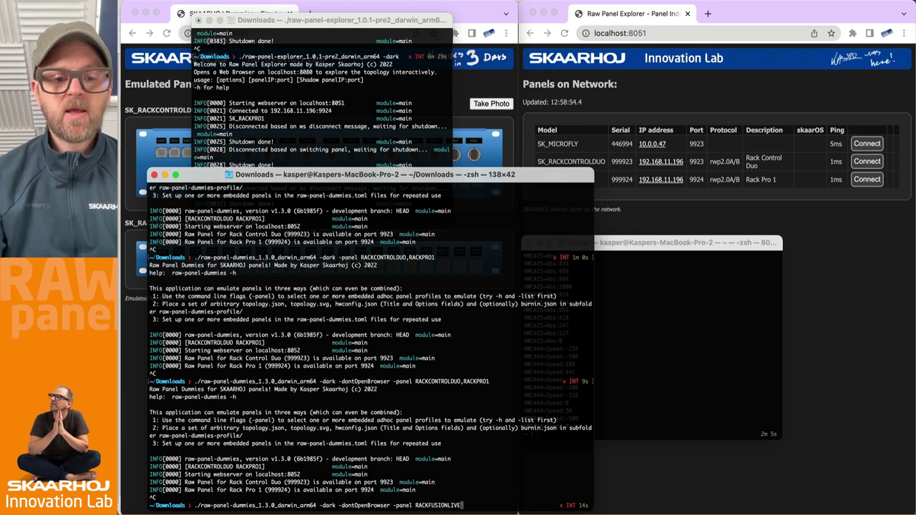
pyautogui.press('Return')
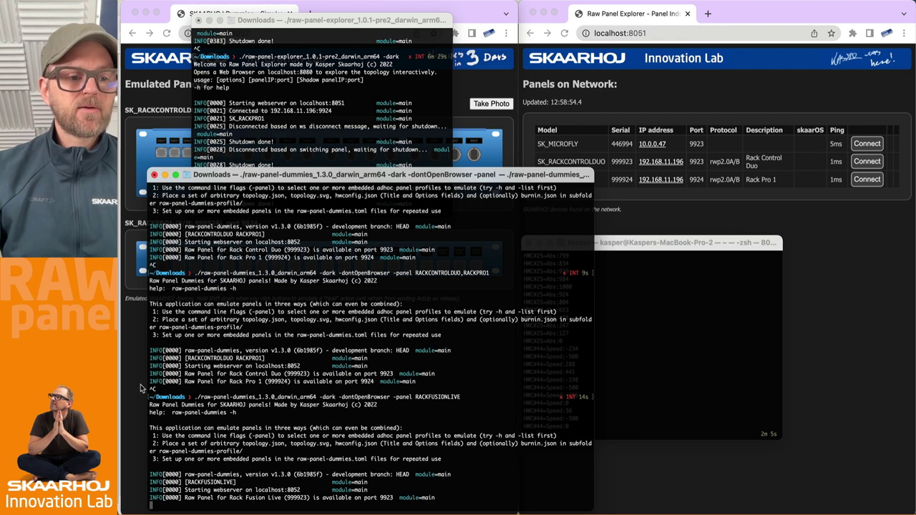
pyautogui.click(140, 387)
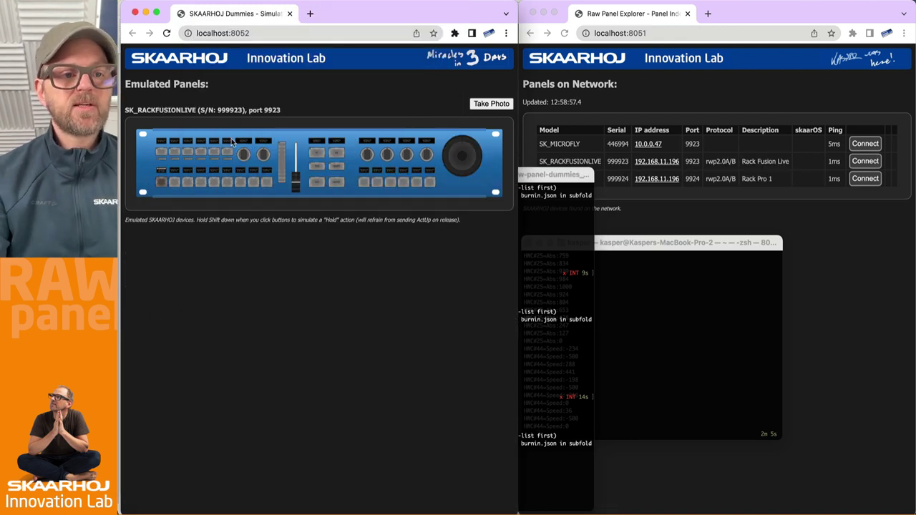
# - Connect Panel Explorer to SK_RACKFUSIONLIVE and examine its reference SVG rendering and topology summary
pyautogui.scroll(5, 166, 156)
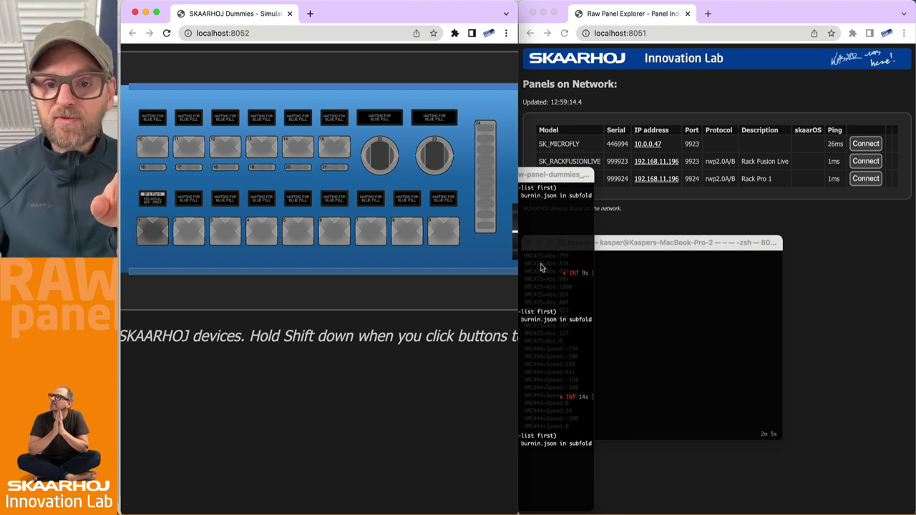
pyautogui.click(674, 218)
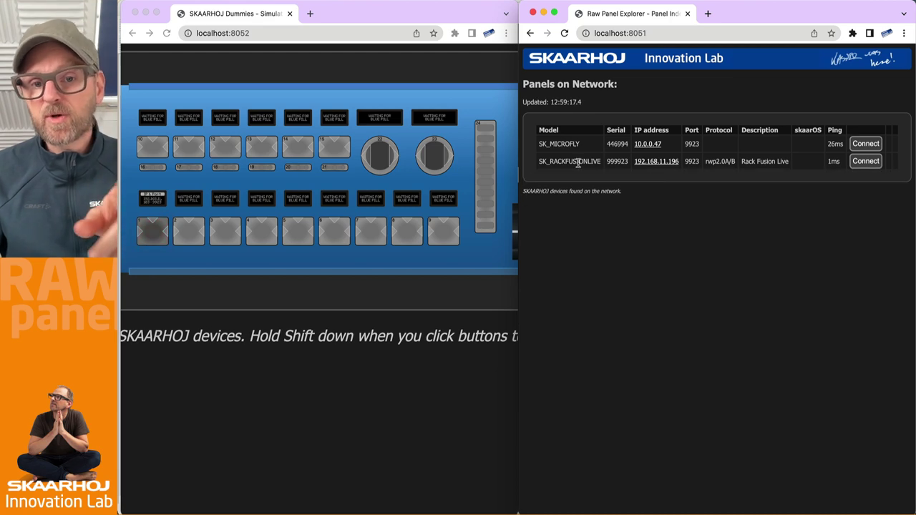
pyautogui.click(865, 161)
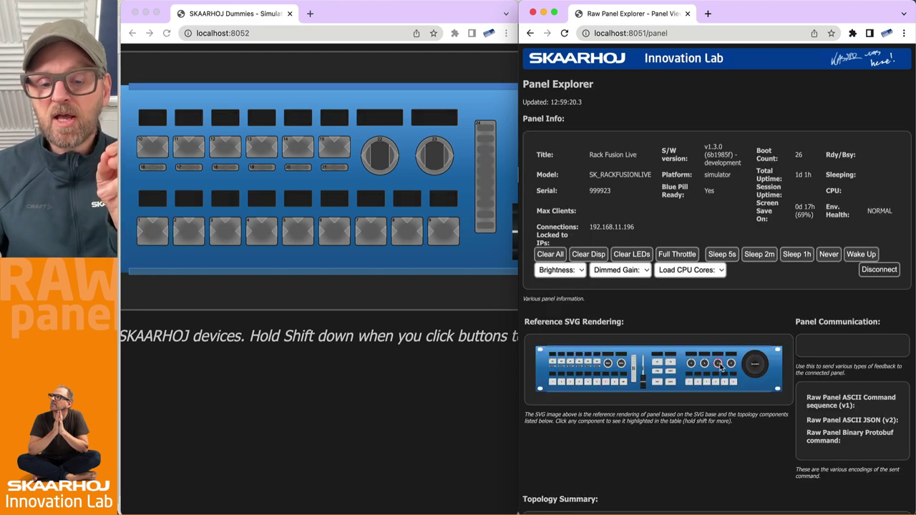
pyautogui.scroll(-8, 720, 367)
pyautogui.scroll(8, 656, 424)
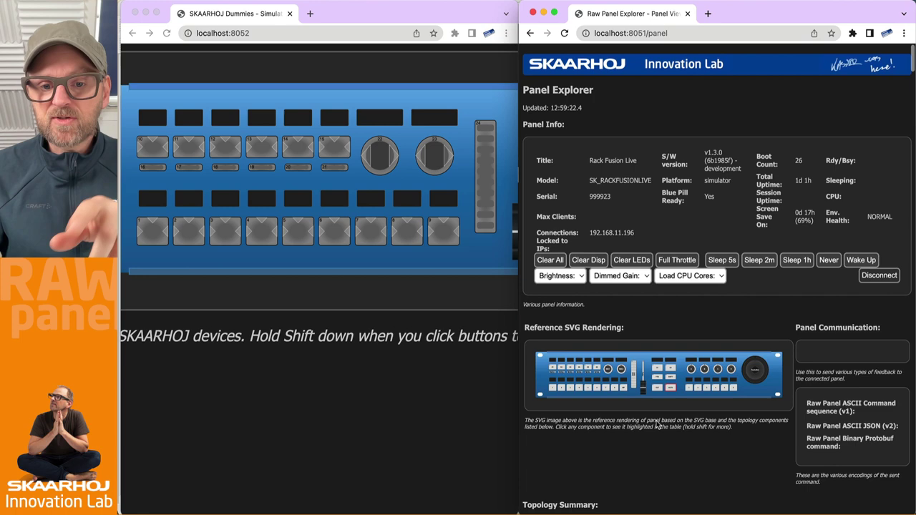
pyautogui.scroll(5, 548, 386)
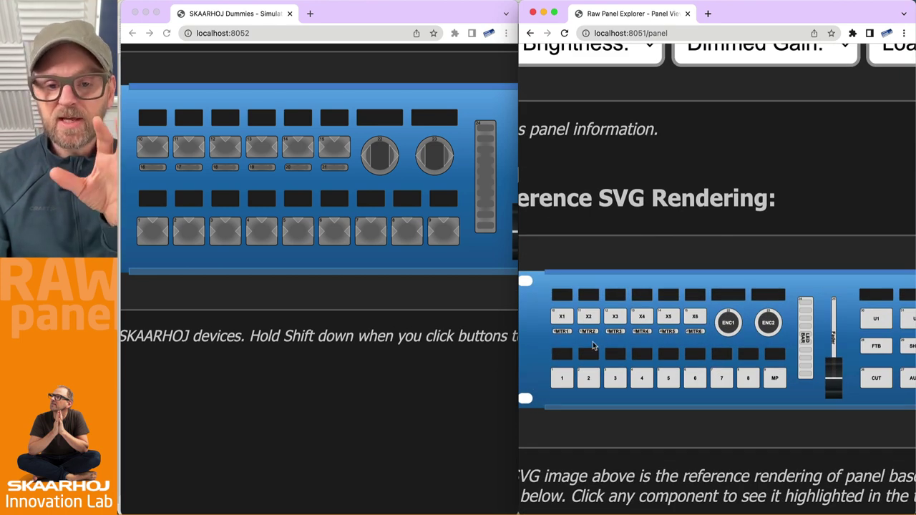
pyautogui.scroll(-5, 592, 346)
pyautogui.scroll(-5, 593, 344)
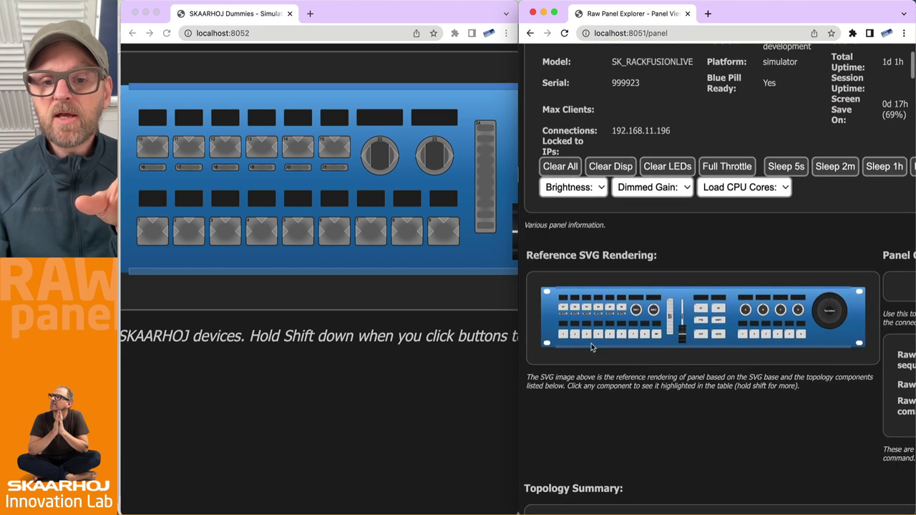
pyautogui.scroll(-5, 591, 347)
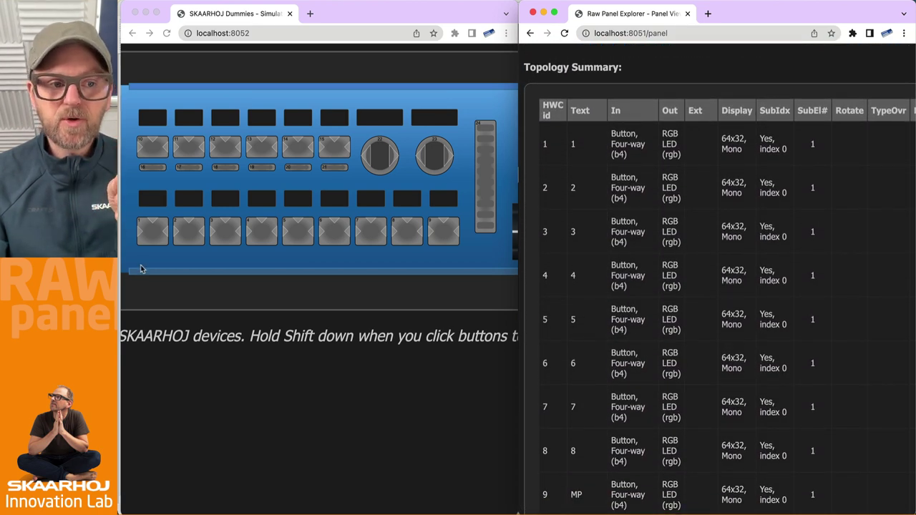
# - Trigger the bottom, top, left and right edges of four-way button 1 on the emulated panel and check its events in the topology table
pyautogui.click(140, 229)
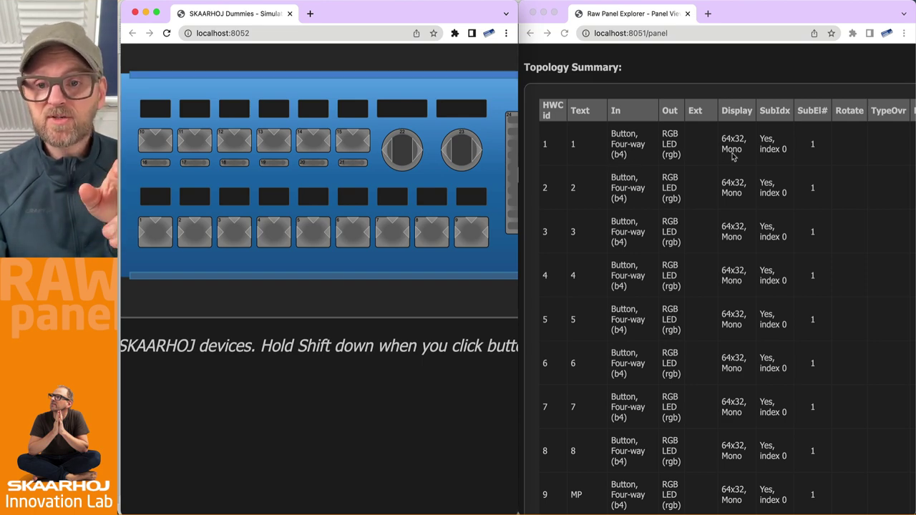
pyautogui.hscroll(5, 731, 157)
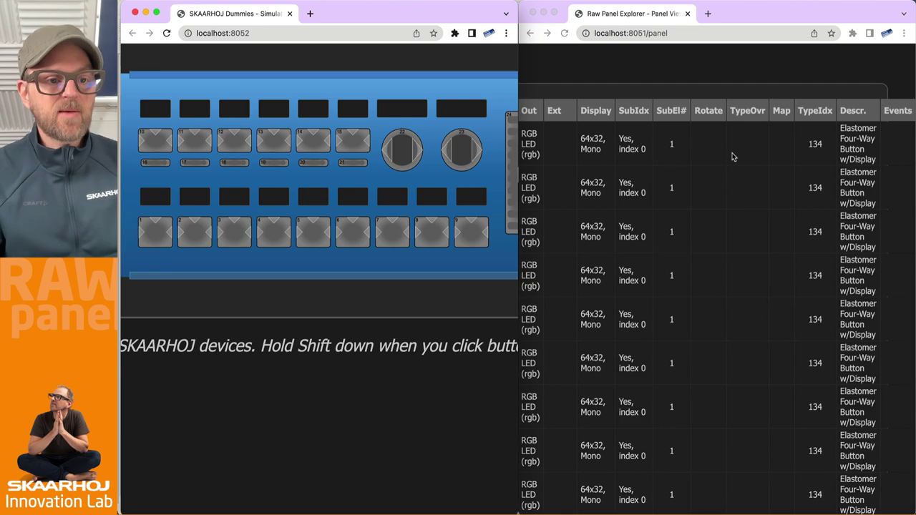
pyautogui.click(156, 240)
pyautogui.hscroll(3, 873, 382)
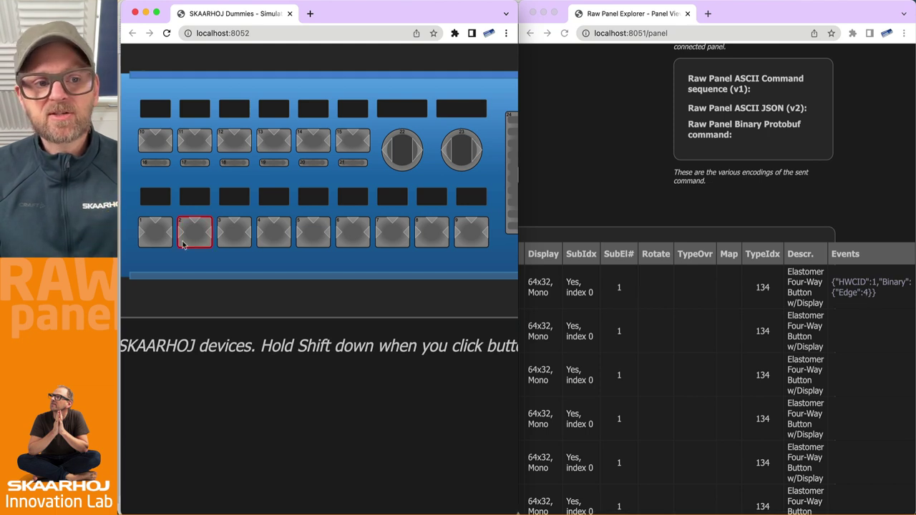
pyautogui.click(156, 223)
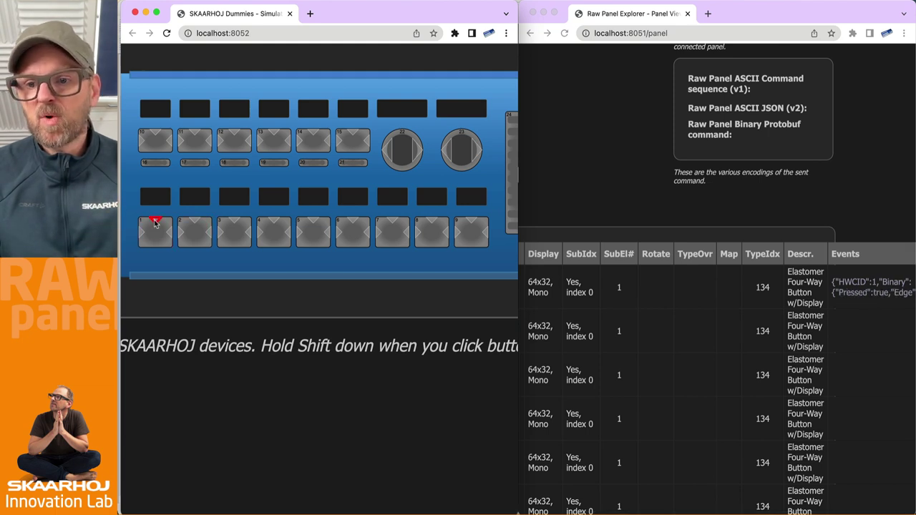
pyautogui.click(141, 232)
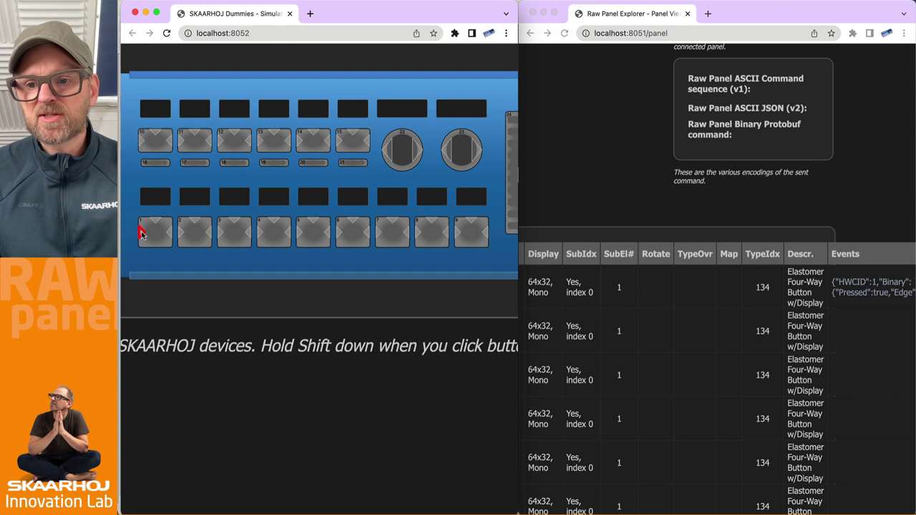
pyautogui.click(170, 232)
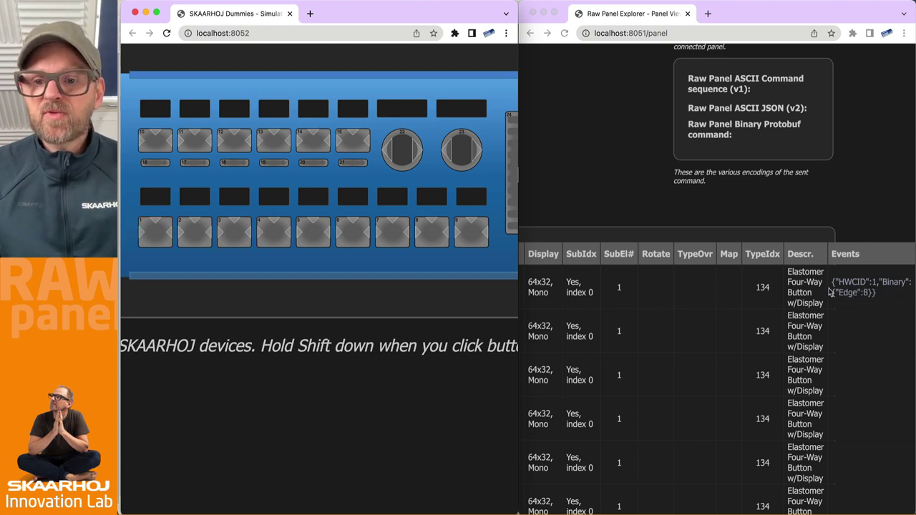
pyautogui.hscroll(-5, 707, 302)
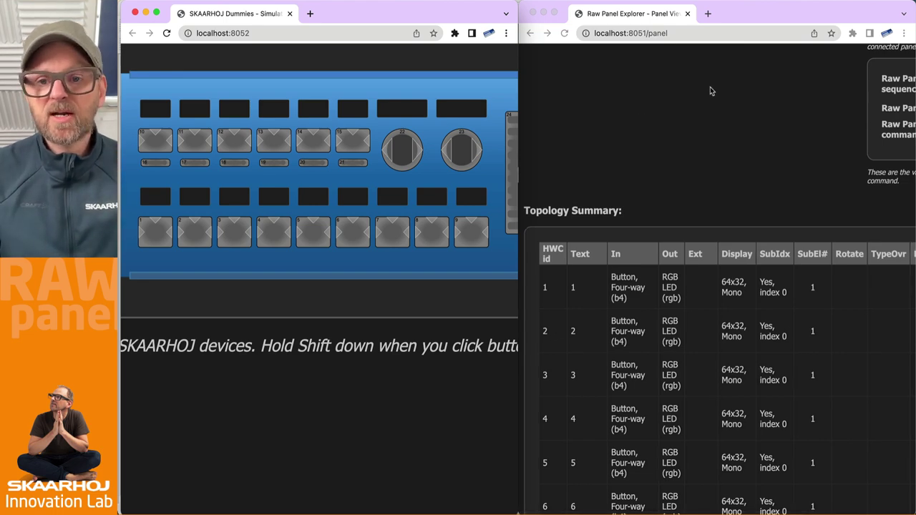
pyautogui.scroll(15, 722, 214)
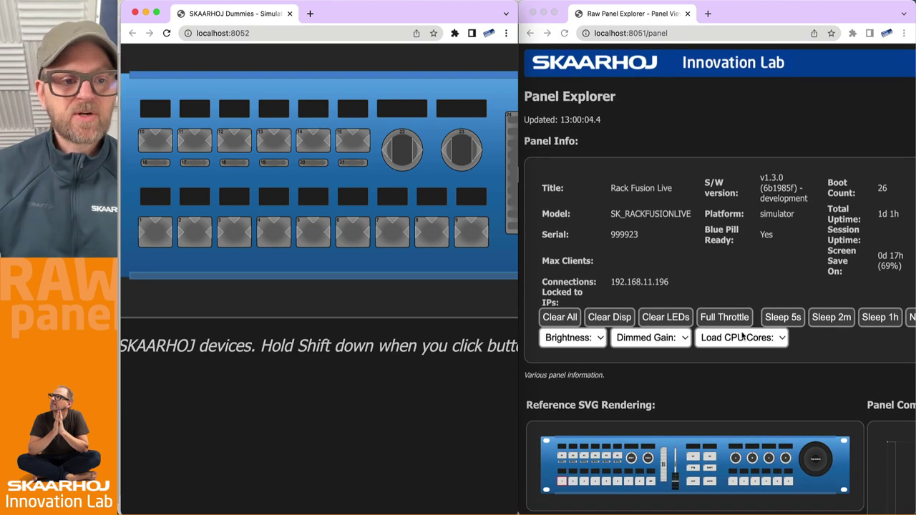
# - Stop the running emulator in Terminal, recall its launch command and append -variant after RACKFUSIONLIVE
pyautogui.press('super+Tab')
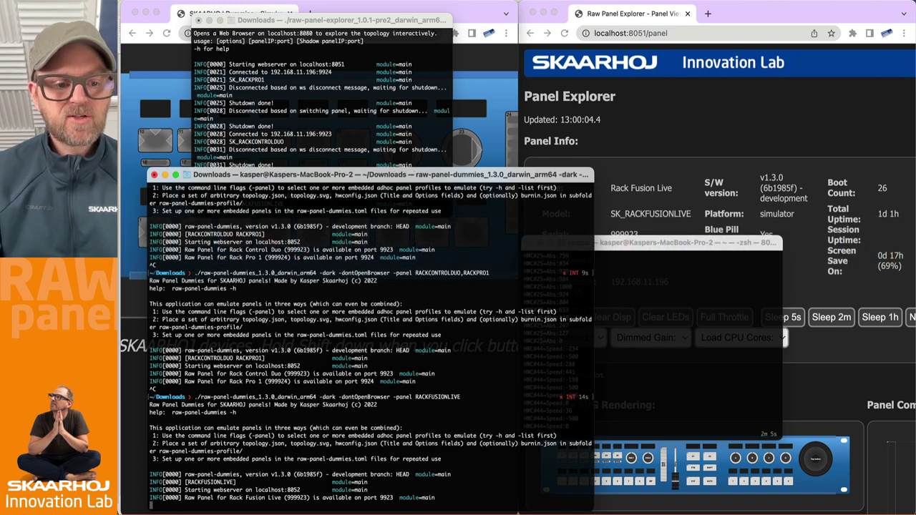
pyautogui.hotkey('ctrl', 'c')
pyautogui.press('Up')
pyautogui.write('-vo')
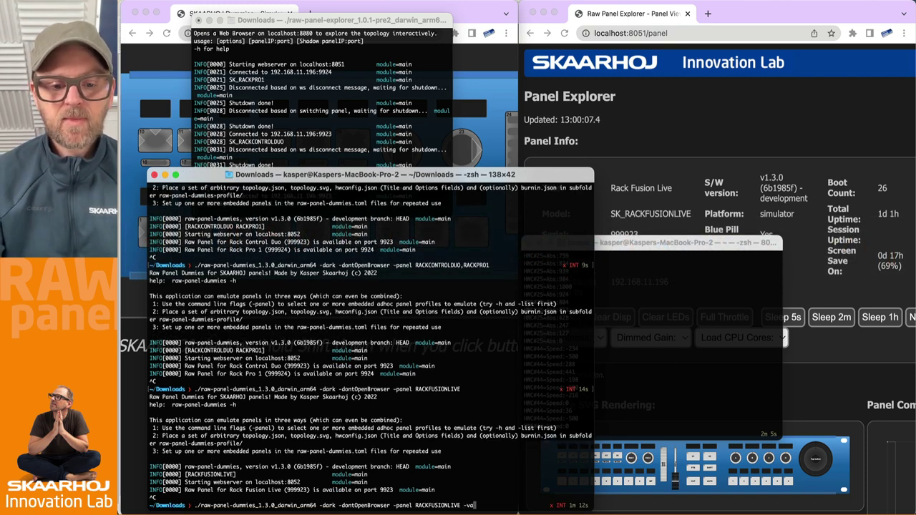
pyautogui.press('BackSpace')
pyautogui.write('ariant')
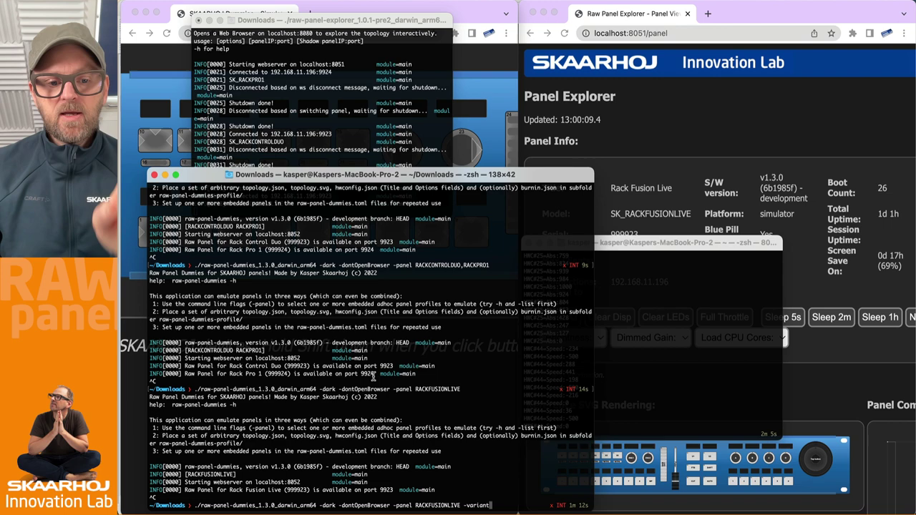
# - Look up RACKFUSIONLIVE's variants in the earlier panel list, run the command with -variant NKK, and return to the emulator's browser window
pyautogui.scroll(5, 315, 323)
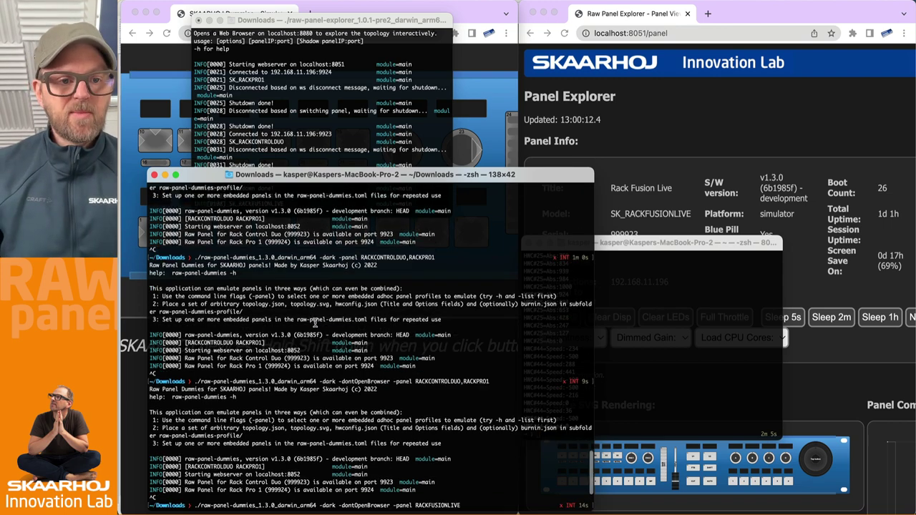
pyautogui.scroll(10, 315, 323)
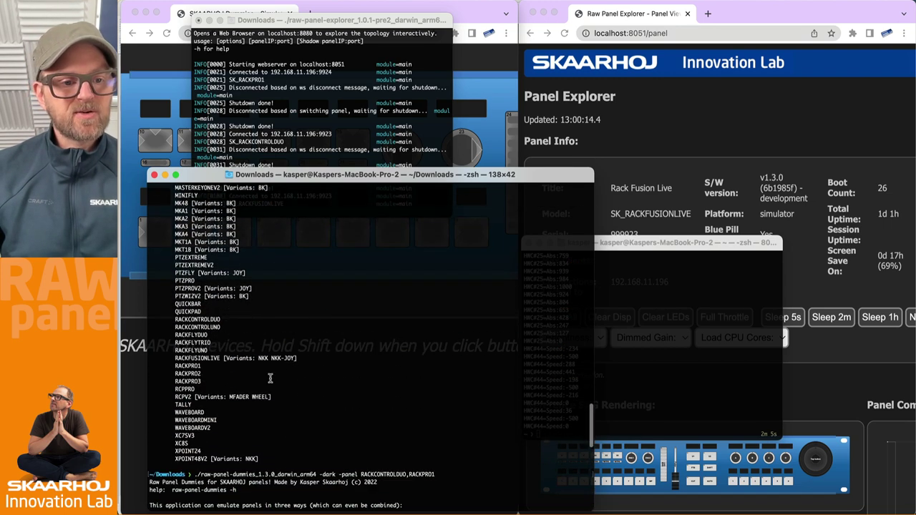
pyautogui.doubleClick(195, 357)
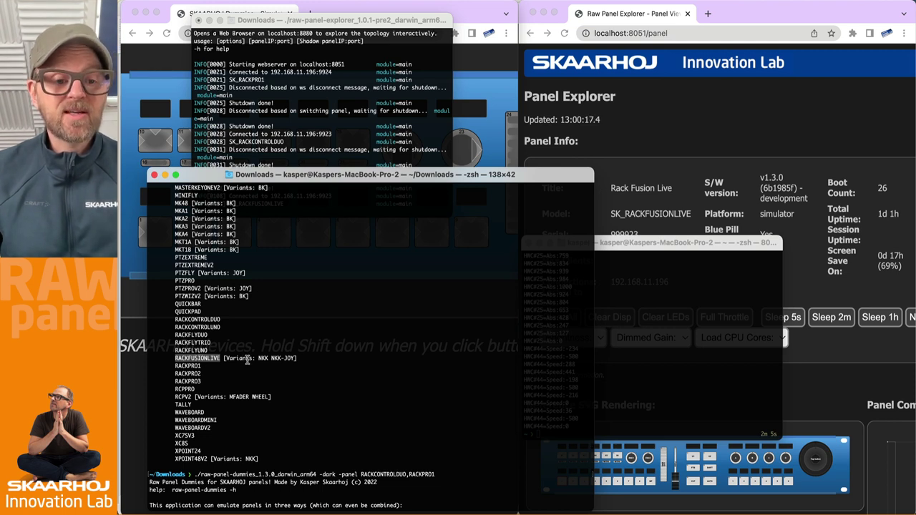
pyautogui.doubleClick(262, 358)
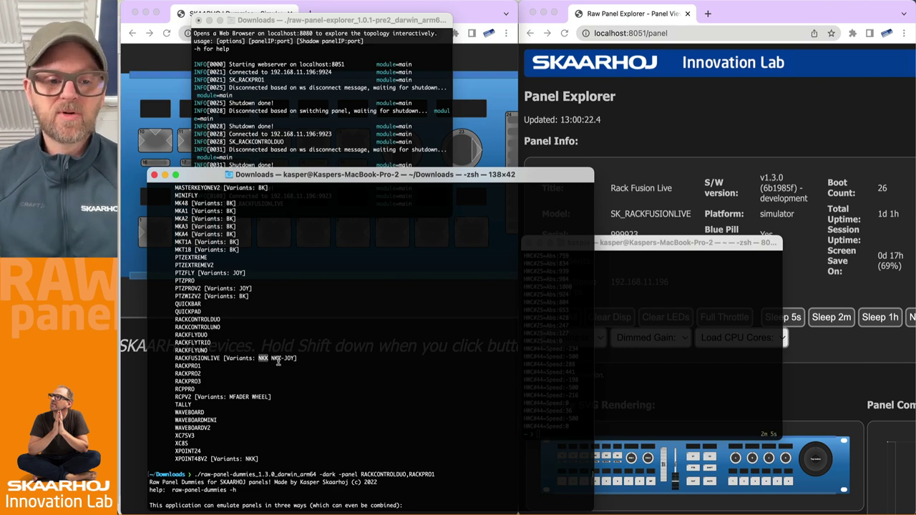
pyautogui.scroll(-15, 301, 360)
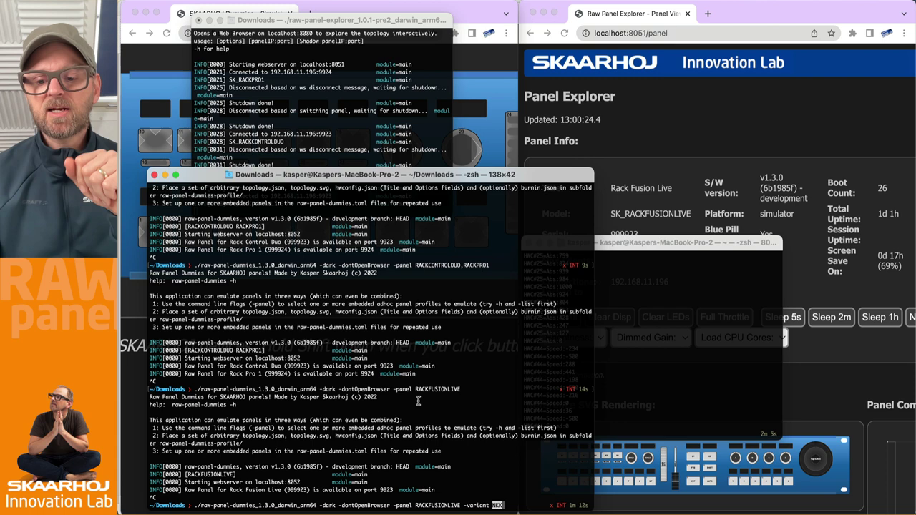
pyautogui.press('super+v')
pyautogui.press('Return')
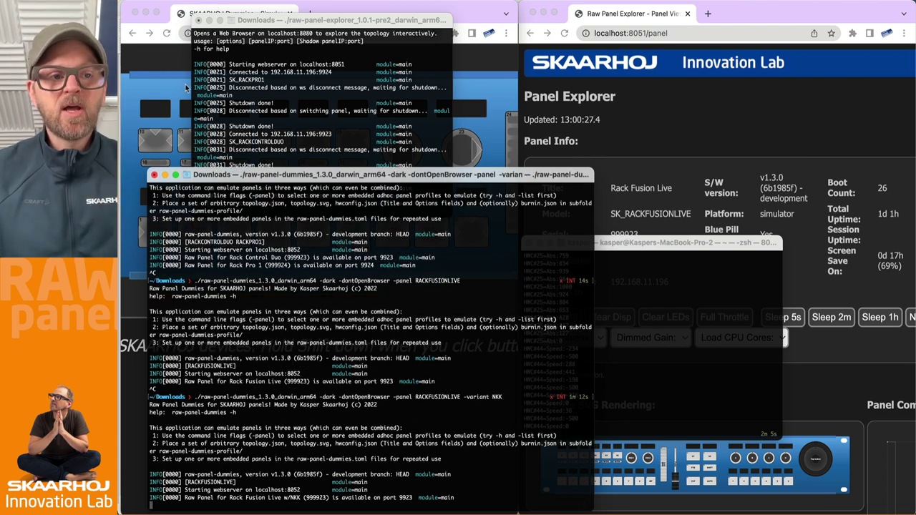
pyautogui.click(167, 63)
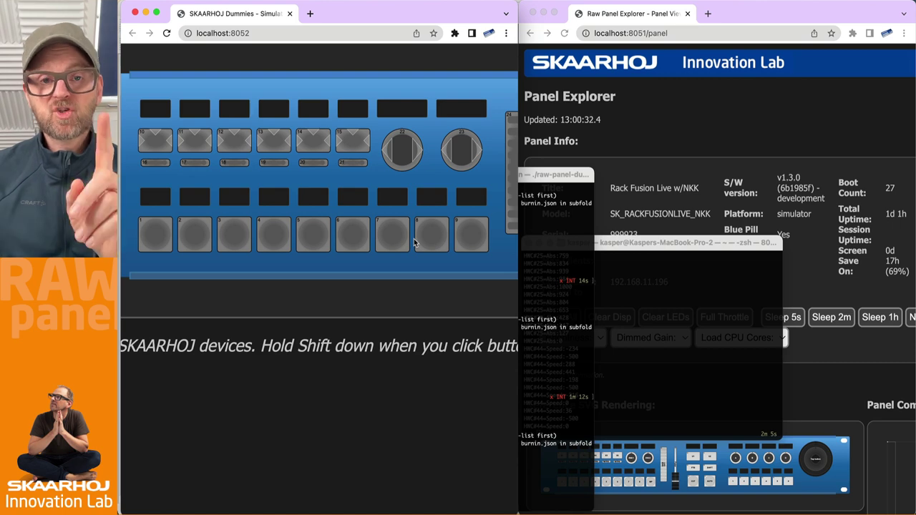
# - Examine the Rack Fusion Live w/NKK panel's reference SVG rendering and the button rows of its topology summary in Panel Explorer
pyautogui.click(704, 143)
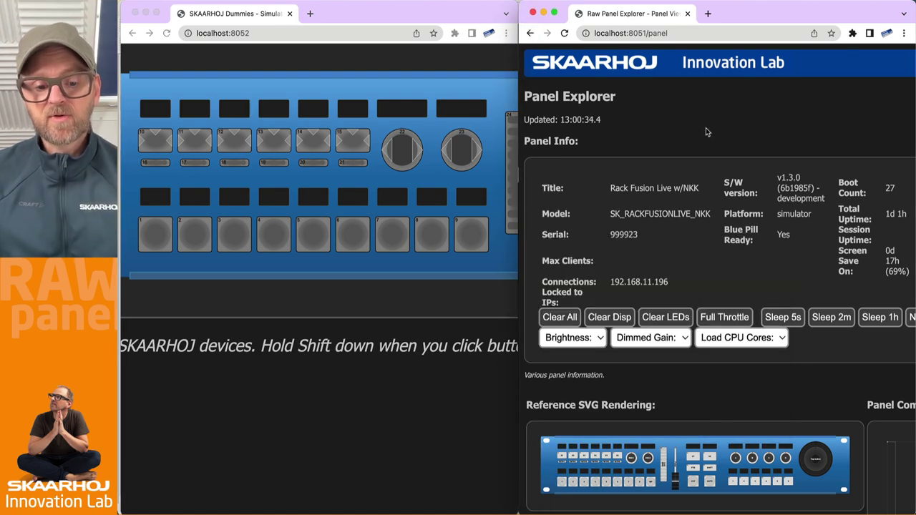
pyautogui.scroll(-1, 639, 399)
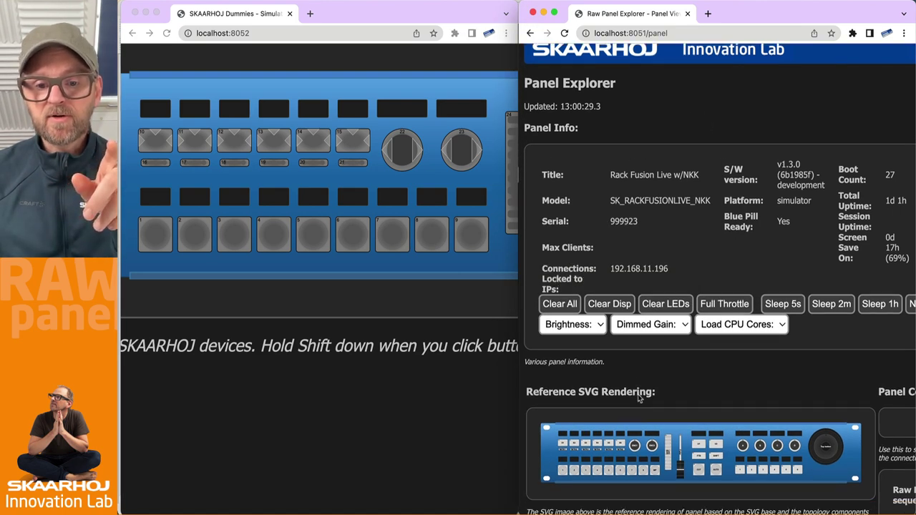
pyautogui.scroll(-3, 639, 400)
pyautogui.scroll(5, 598, 362)
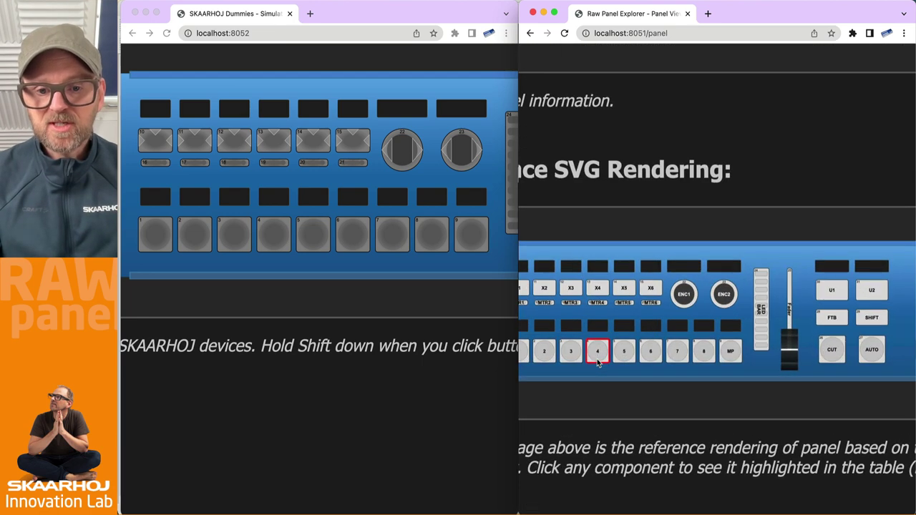
pyautogui.scroll(-5, 599, 362)
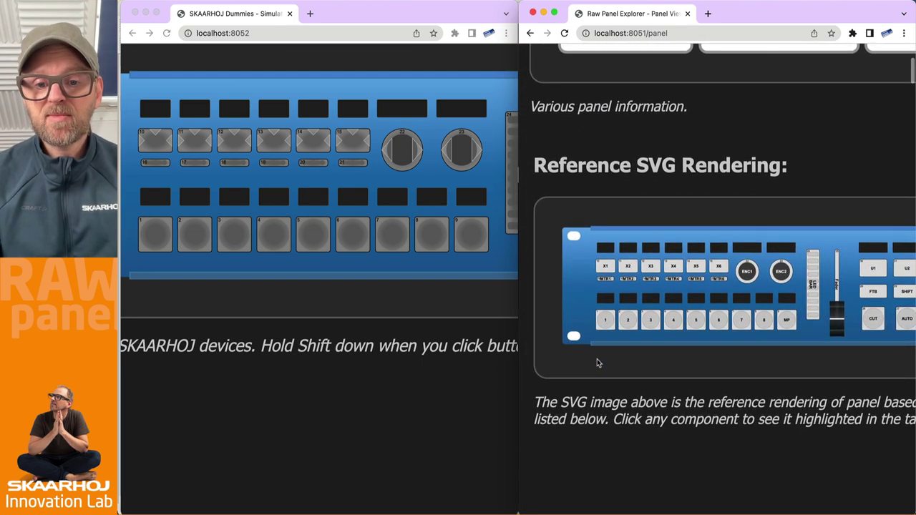
pyautogui.scroll(-5, 596, 363)
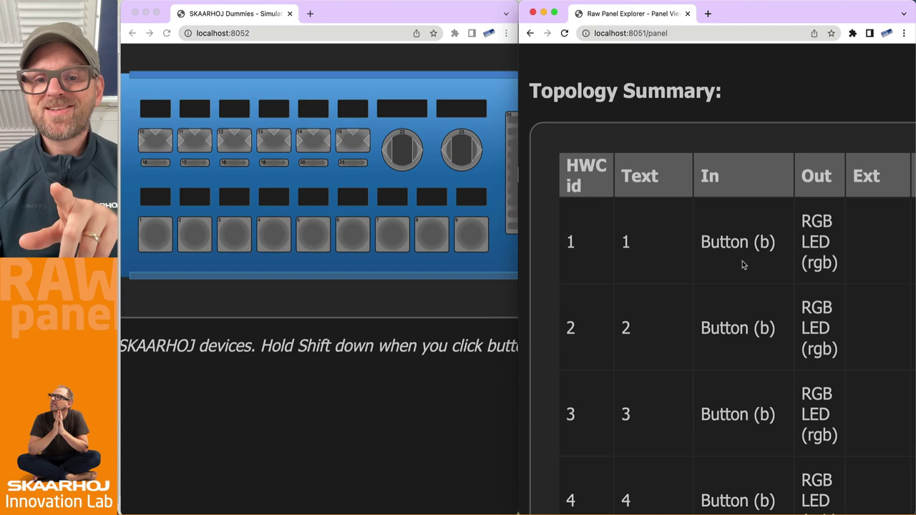
pyautogui.scroll(-5, 748, 247)
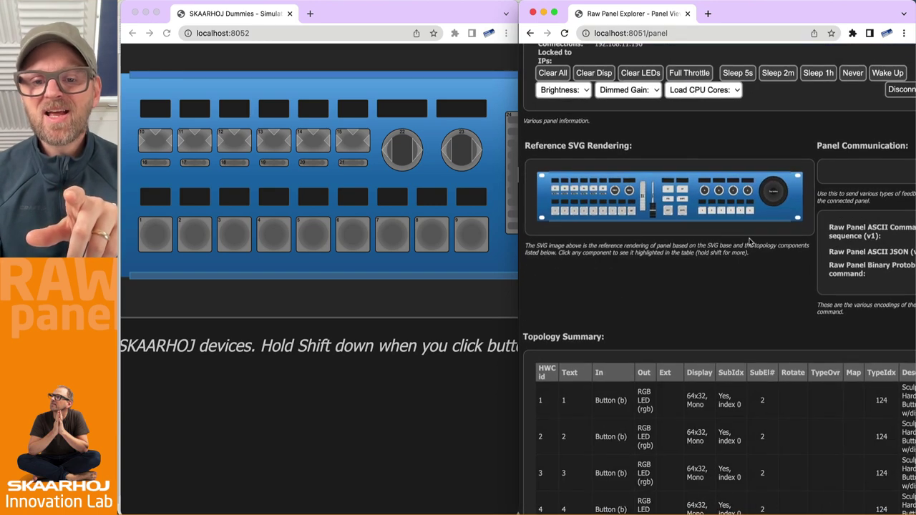
pyautogui.scroll(-4, 745, 241)
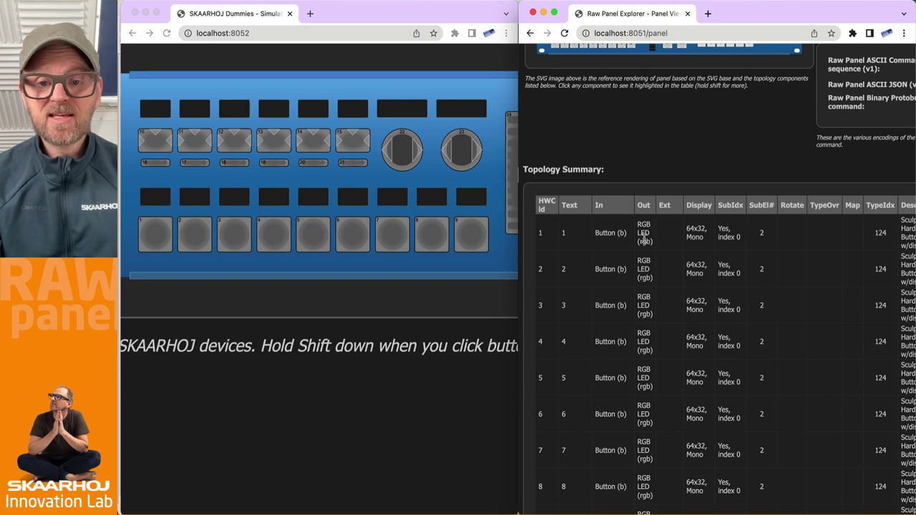
# - Trigger button 1 on the emulated panel and check its entry in the topology table's Events column
pyautogui.hscroll(2, 644, 240)
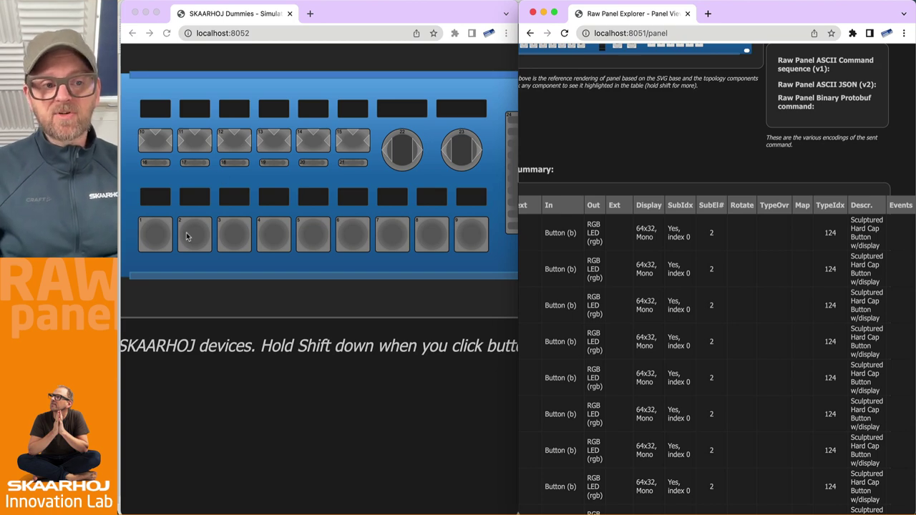
pyautogui.click(158, 240)
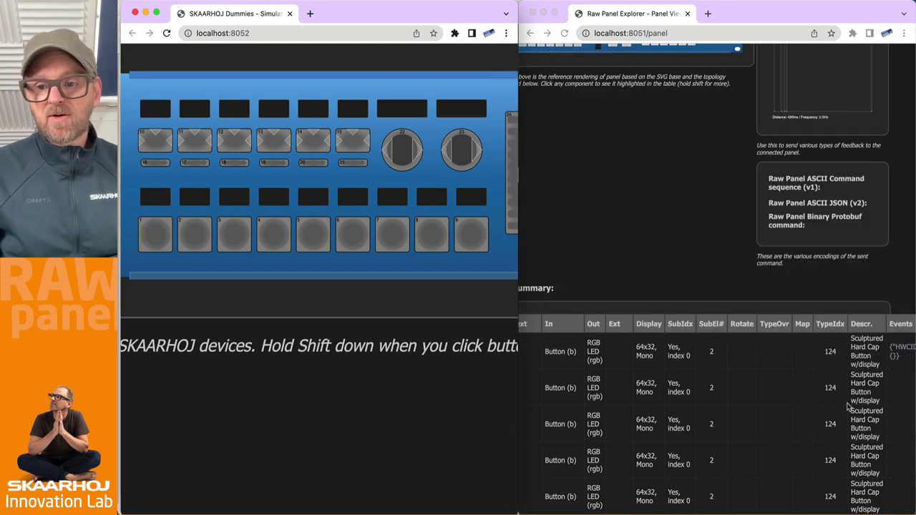
pyautogui.hscroll(2, 859, 398)
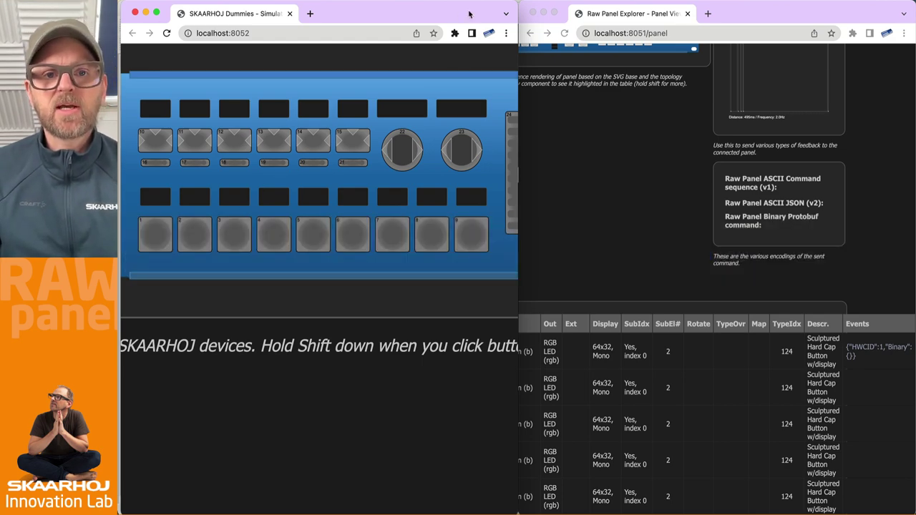
# - Switch to OpenOffice Writer to view the introduction of SKAARHOJ_RawPanel_V2.odt, then return to the browser windows
pyautogui.moveTo(191, 251)
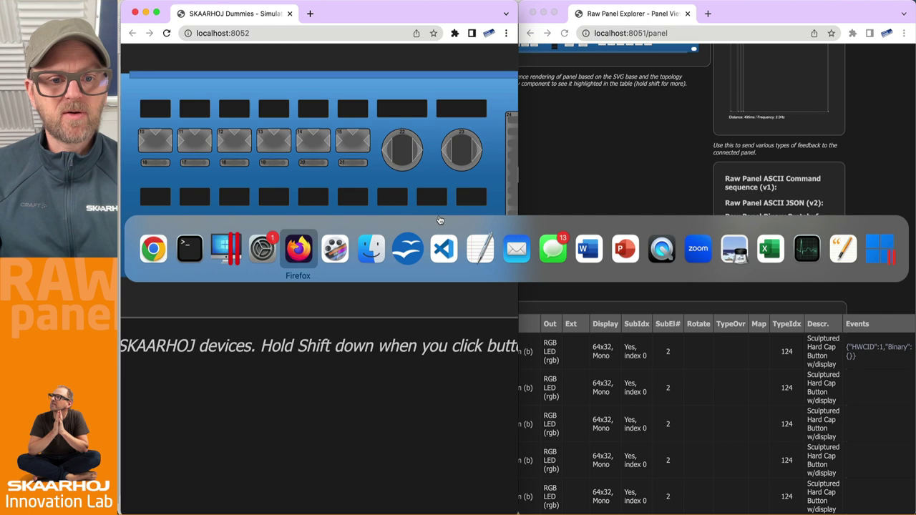
pyautogui.click(407, 248)
pyautogui.scroll(-5, 505, 268)
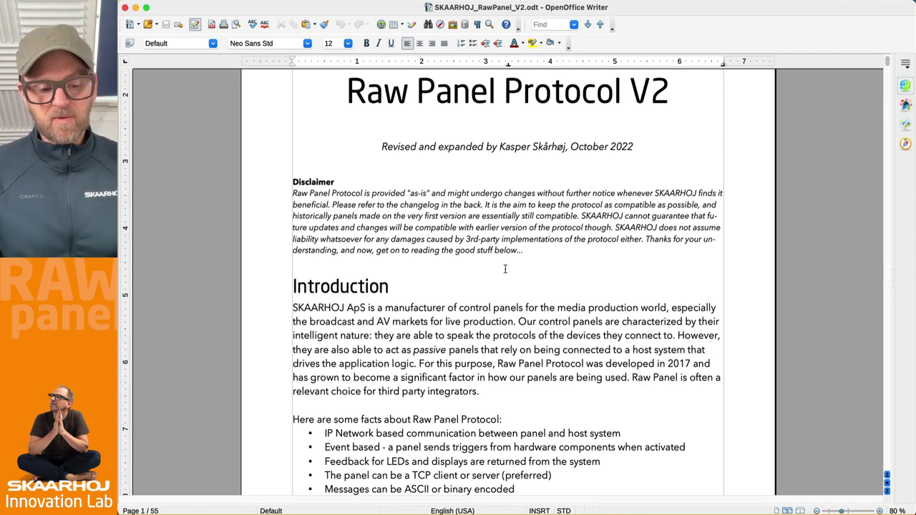
pyautogui.press('super+Tab')
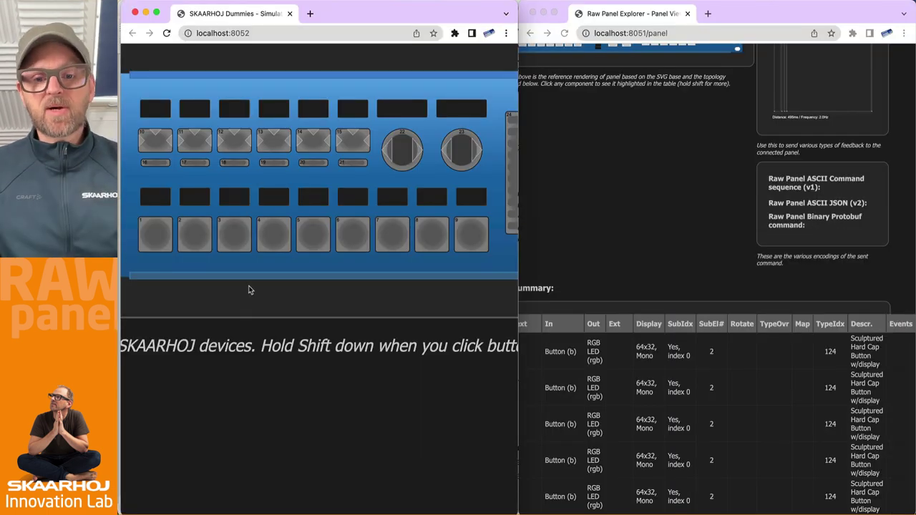
# - Review the topology summary's columns for the sculptured and four-way buttons, highlighting the TypeIdx of HWC 1
pyautogui.click(689, 277)
pyautogui.scroll(-5, 683, 286)
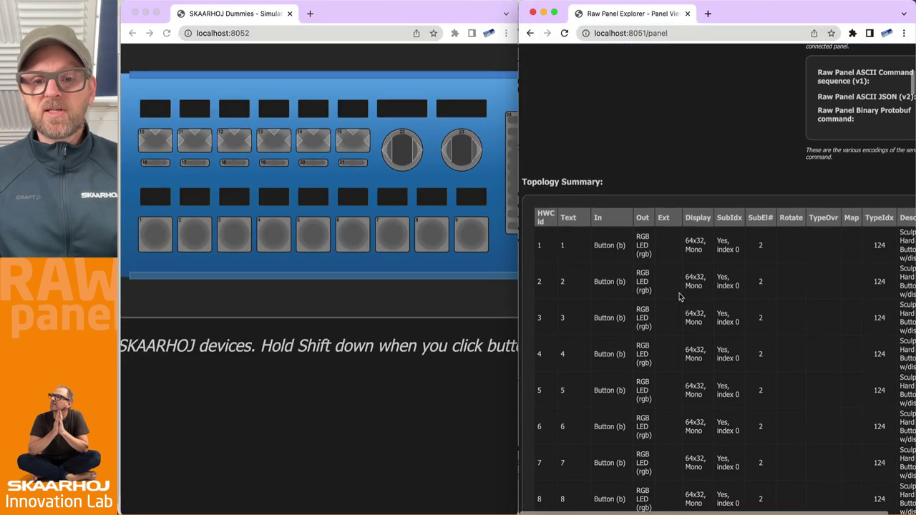
pyautogui.scroll(-3, 680, 297)
pyautogui.hscroll(2, 681, 301)
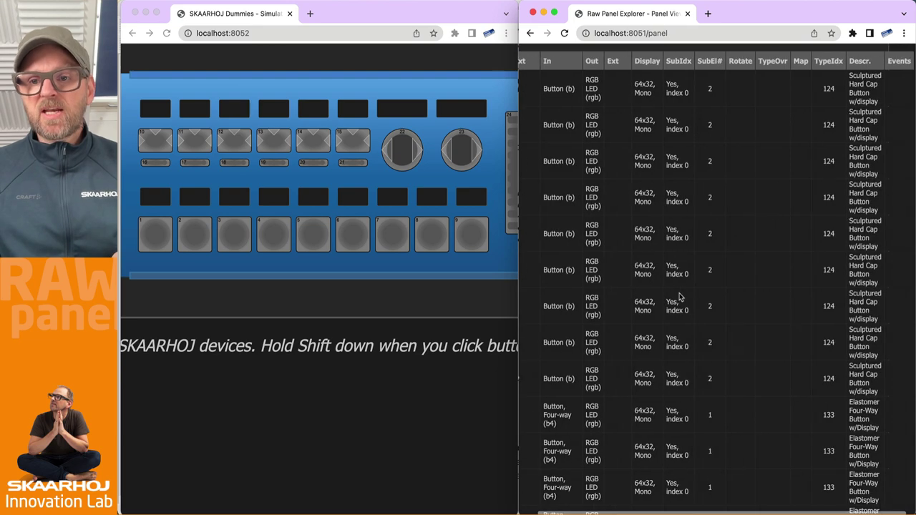
pyautogui.scroll(2, 725, 218)
pyautogui.hscroll(-2, 725, 216)
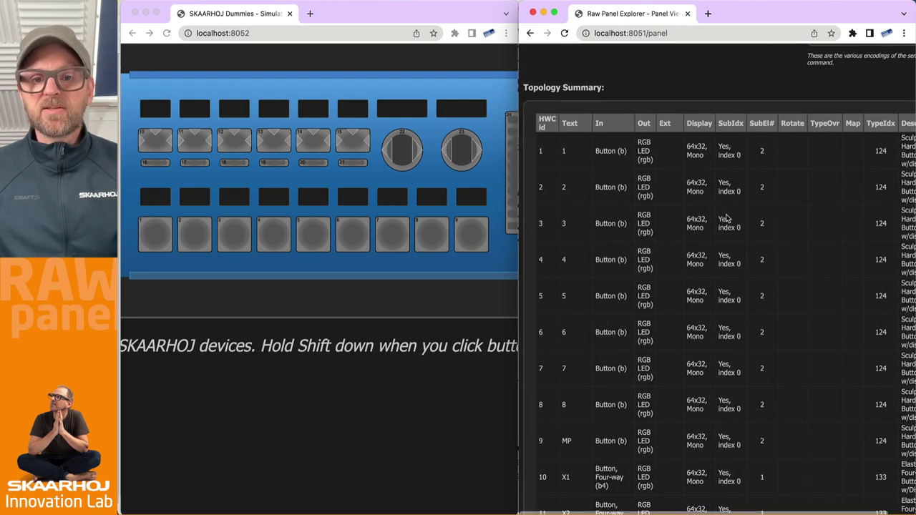
pyautogui.hscroll(2, 726, 219)
pyautogui.hscroll(-1, 791, 172)
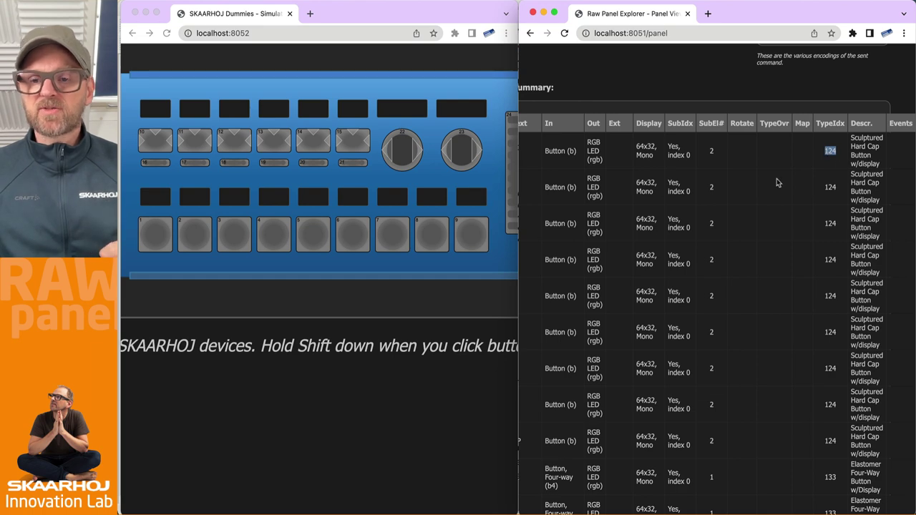
# - Compare the TypeIdx values of the MP and X1 buttons with the matching controls across the emulated panel
pyautogui.hscroll(-3, 672, 272)
pyautogui.scroll(-1, 673, 272)
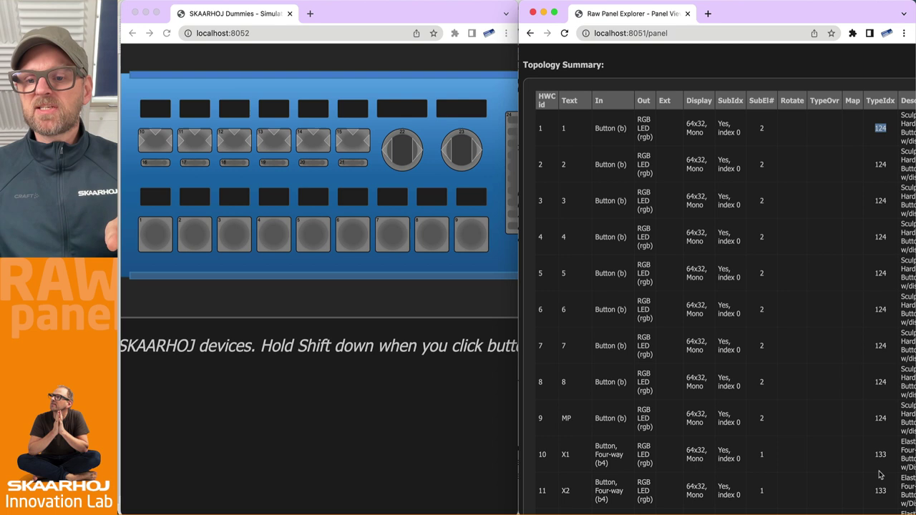
pyautogui.click(884, 419)
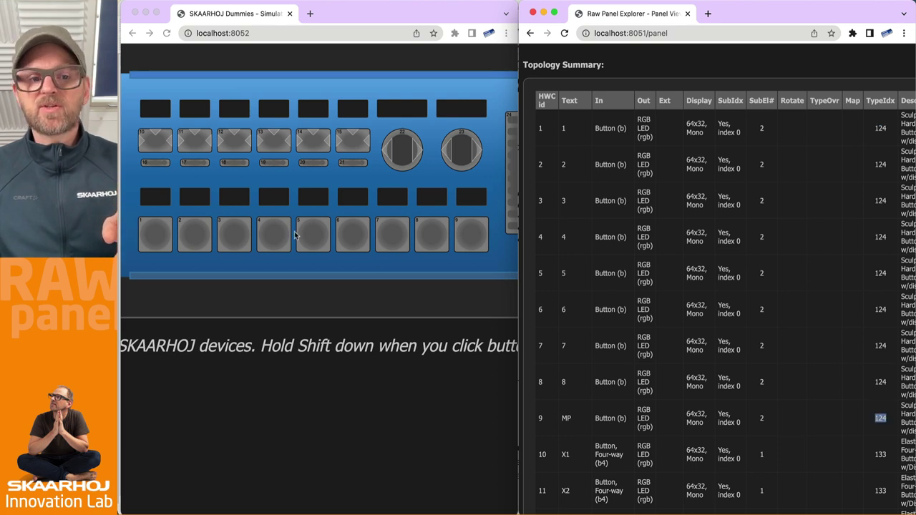
pyautogui.doubleClick(880, 455)
pyautogui.hscroll(2, 323, 213)
pyautogui.hscroll(6, 324, 214)
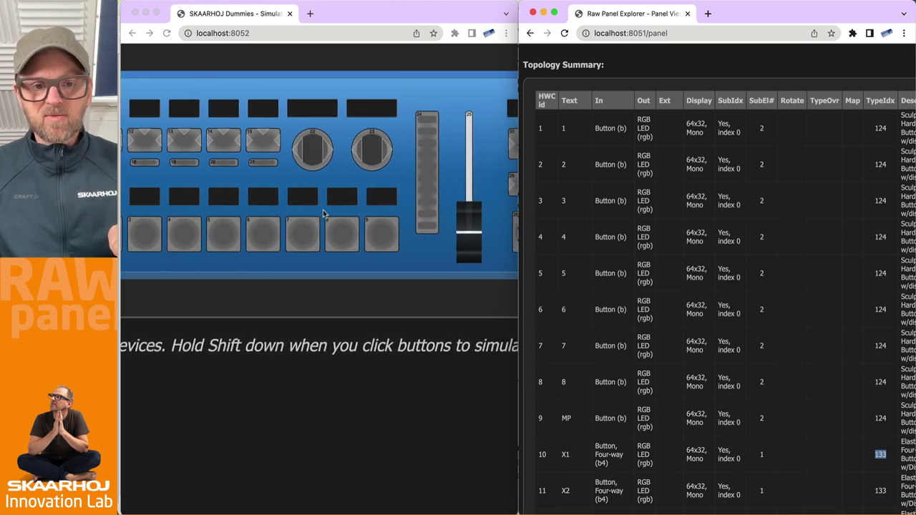
pyautogui.hscroll(-1, 519, 243)
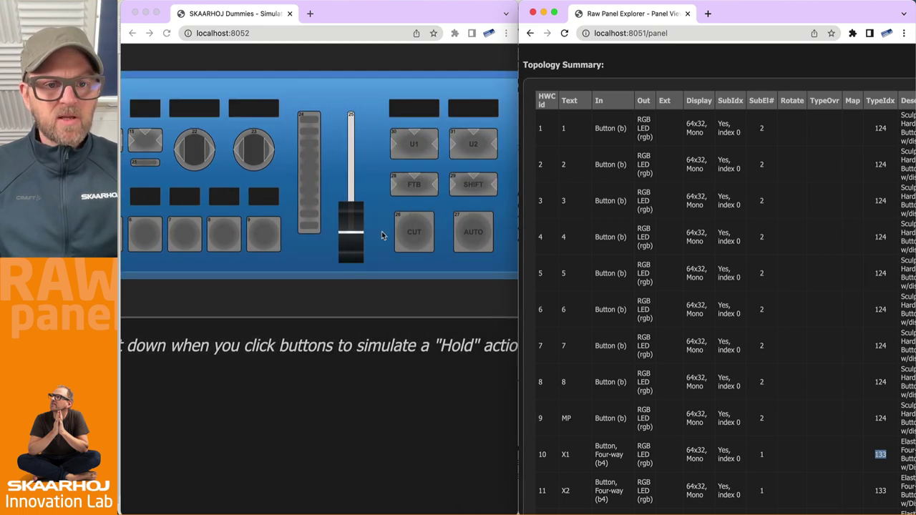
pyautogui.hscroll(-10, 381, 236)
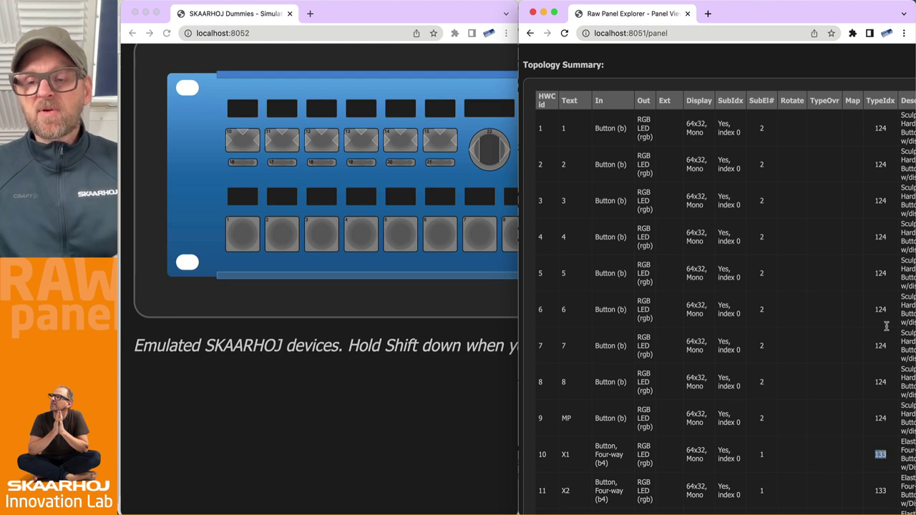
# - Trace the TypeIdx 124 of HWC 1 from the topology summary to its typeIndex definition in the topology JSON
pyautogui.doubleClick(880, 127)
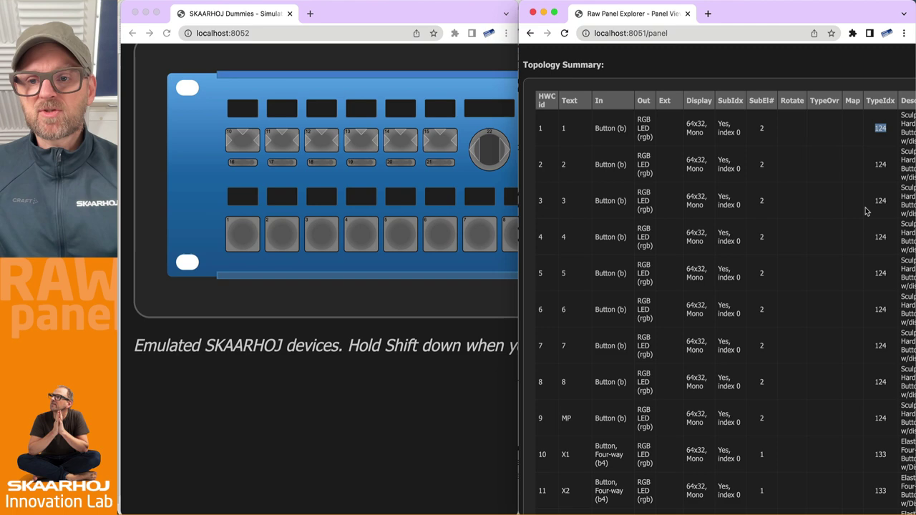
pyautogui.scroll(-15, 866, 211)
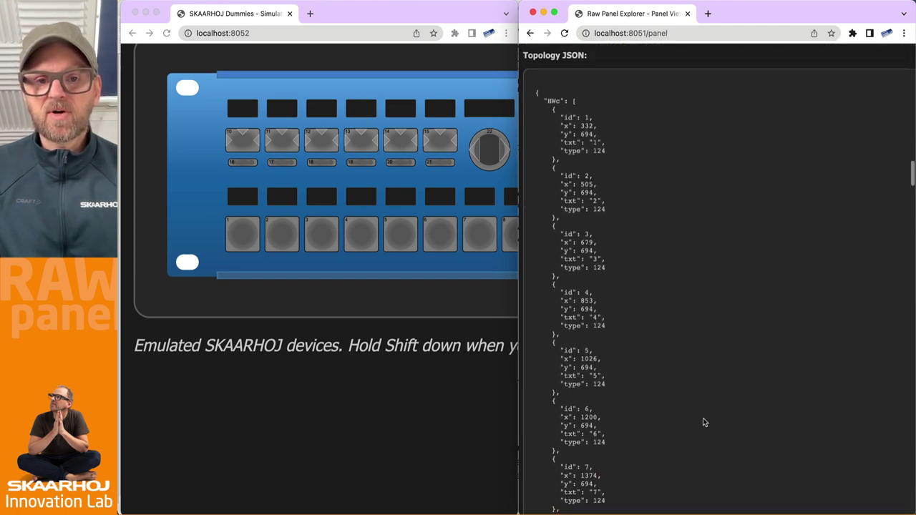
pyautogui.scroll(-20, 703, 422)
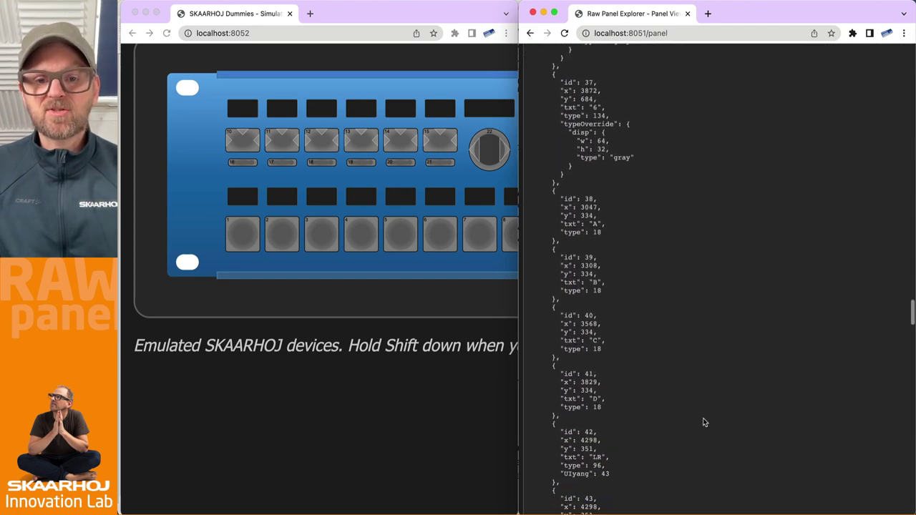
pyautogui.scroll(-8, 703, 422)
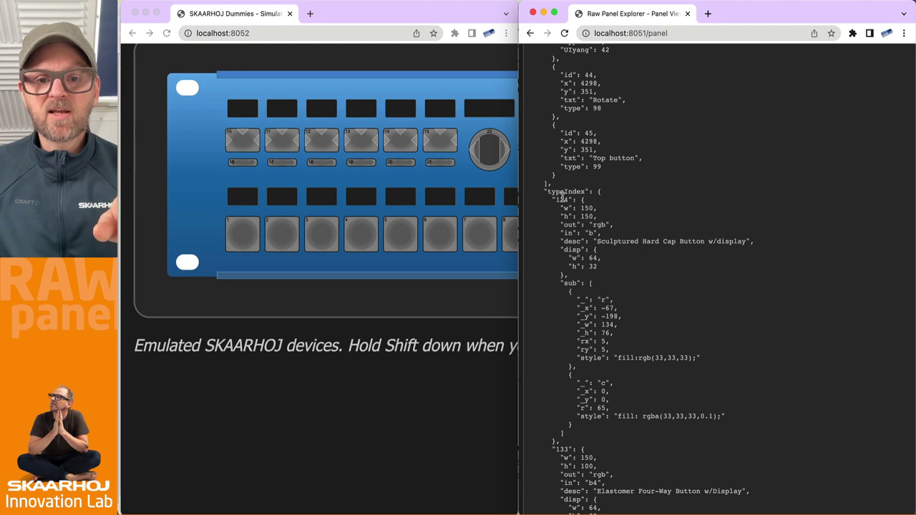
pyautogui.doubleClick(563, 200)
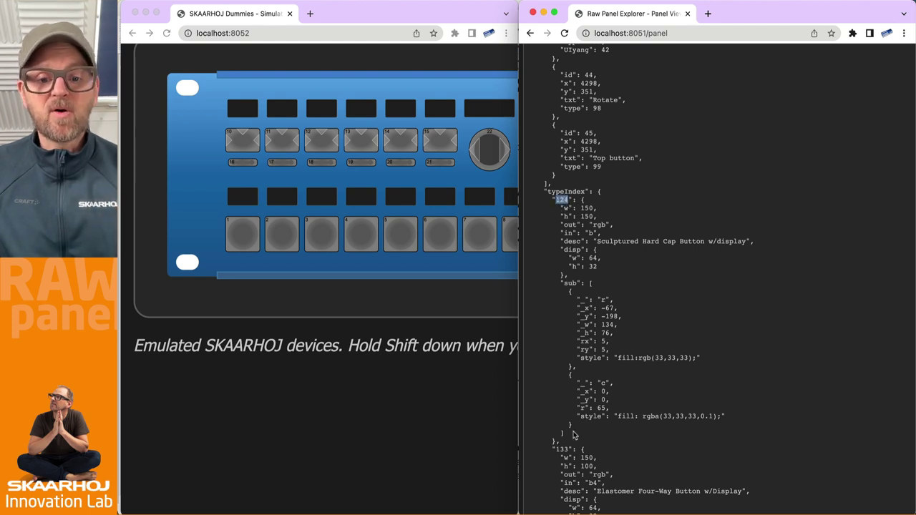
# - Examine the typeIndex definitions 124 and 133 in the topology JSON, highlighting their descriptions and the 133 key
pyautogui.doubleClick(562, 450)
pyautogui.scroll(-2, 604, 455)
pyautogui.scroll(-1, 605, 457)
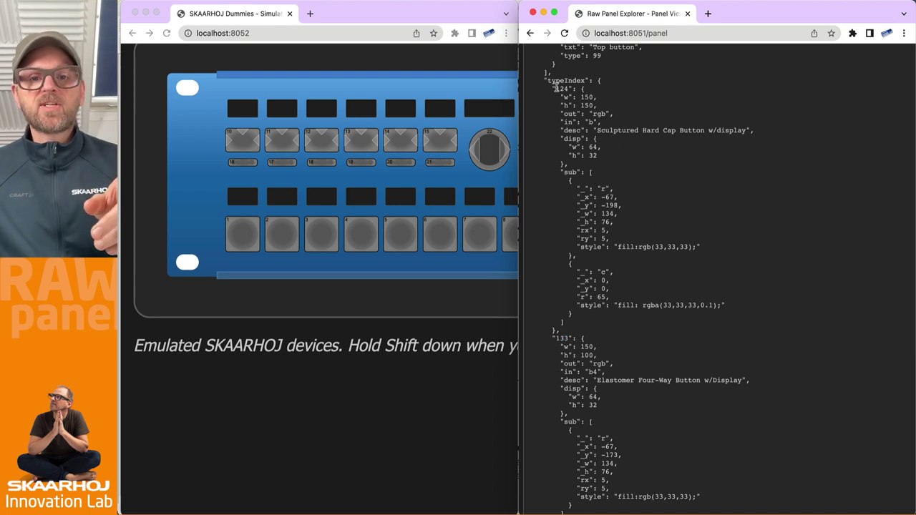
pyautogui.moveTo(597, 130); pyautogui.dragTo(747, 131)
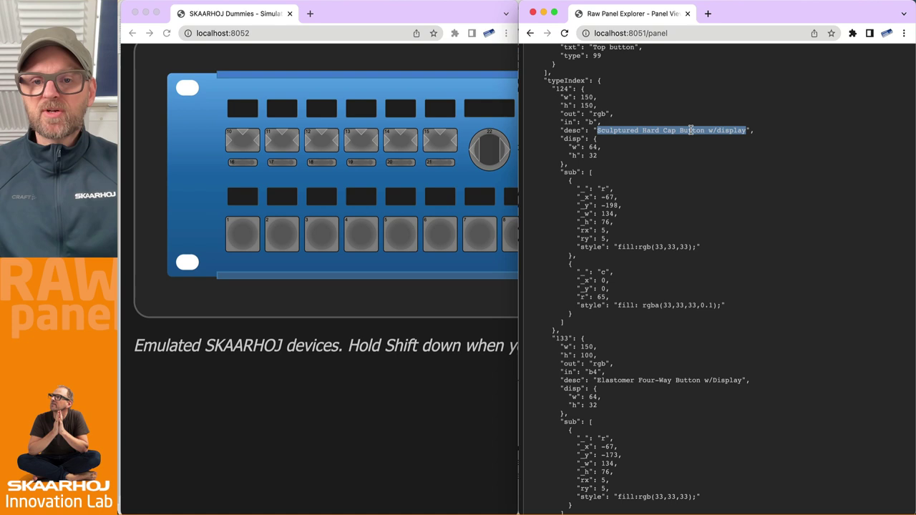
pyautogui.moveTo(596, 380); pyautogui.dragTo(744, 381)
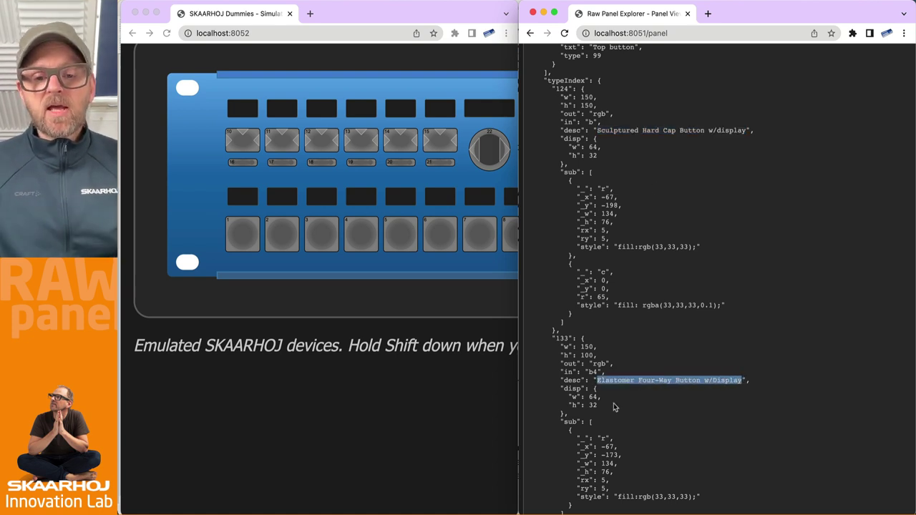
pyautogui.scroll(-1, 615, 404)
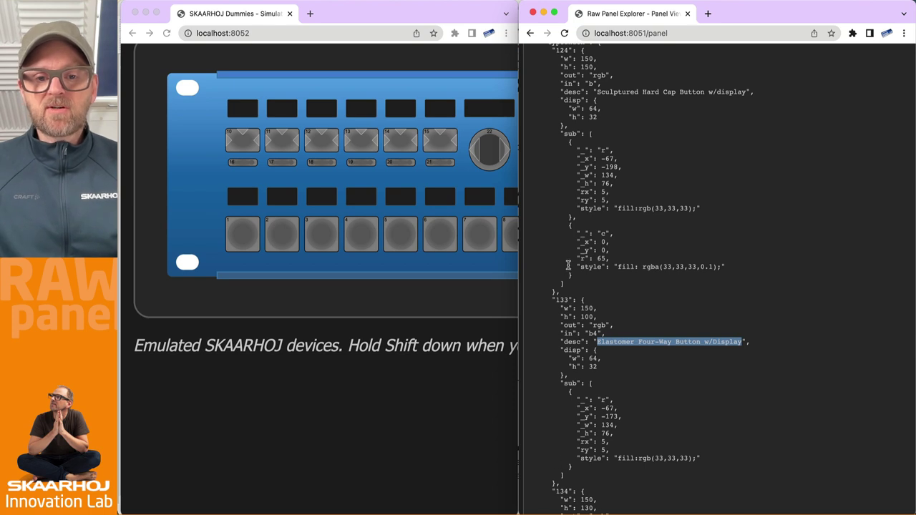
pyautogui.click(560, 299)
pyautogui.doubleClick(562, 299)
pyautogui.scroll(1, 561, 302)
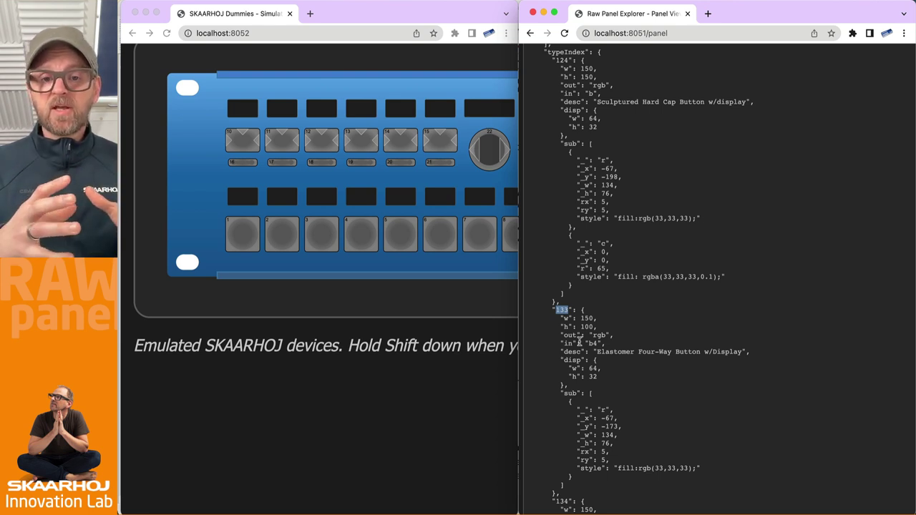
pyautogui.click(562, 310)
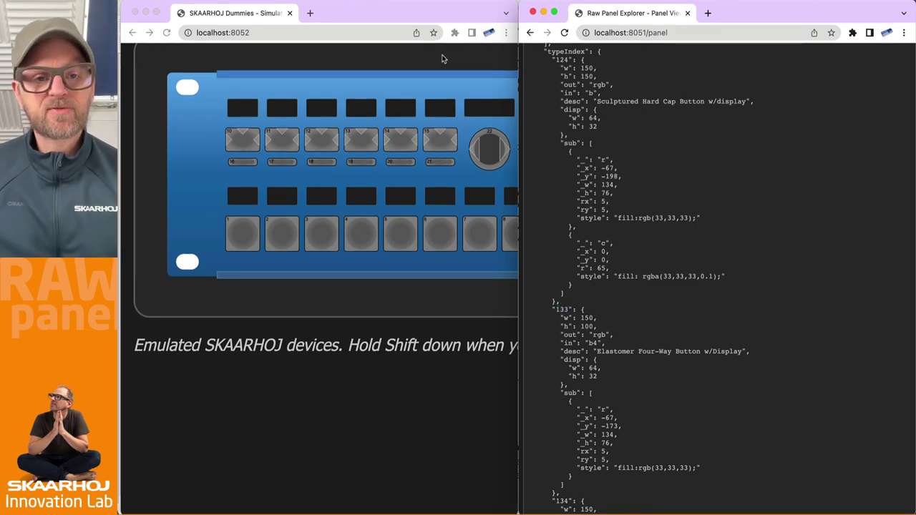
pyautogui.press('super+Tab')
pyautogui.press('super+Tab')
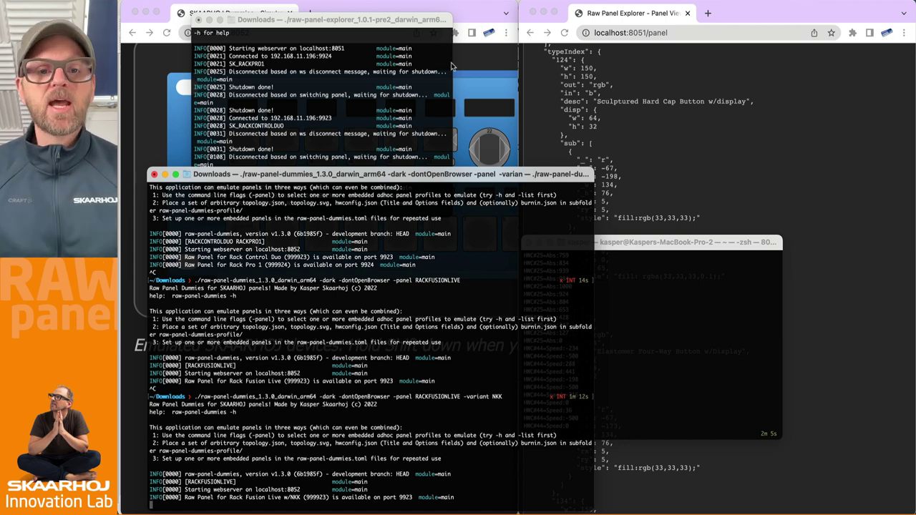
pyautogui.click(490, 62)
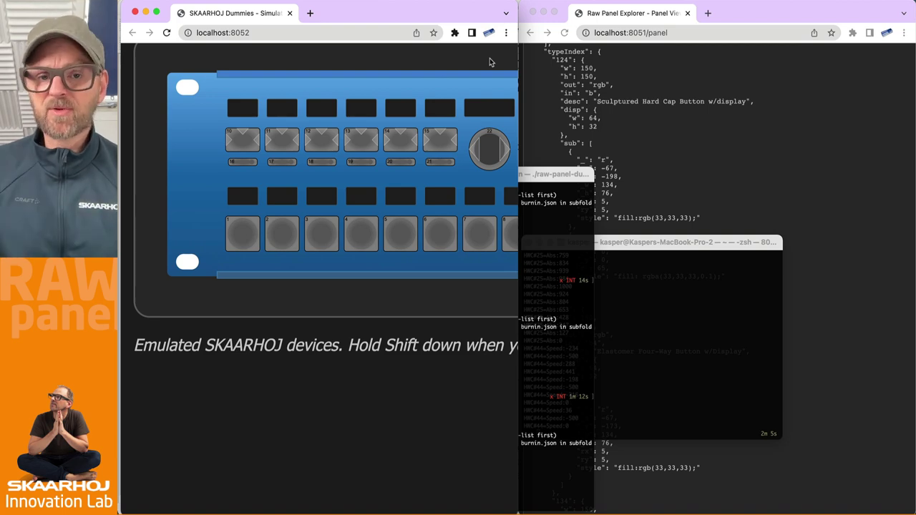
# - Switch to Terminal, stop the running emulation and rerun raw-panel-dummies with -dark -dontOpenBrowser -panel MKT1A,MK48,MK48
pyautogui.press('super+Tab')
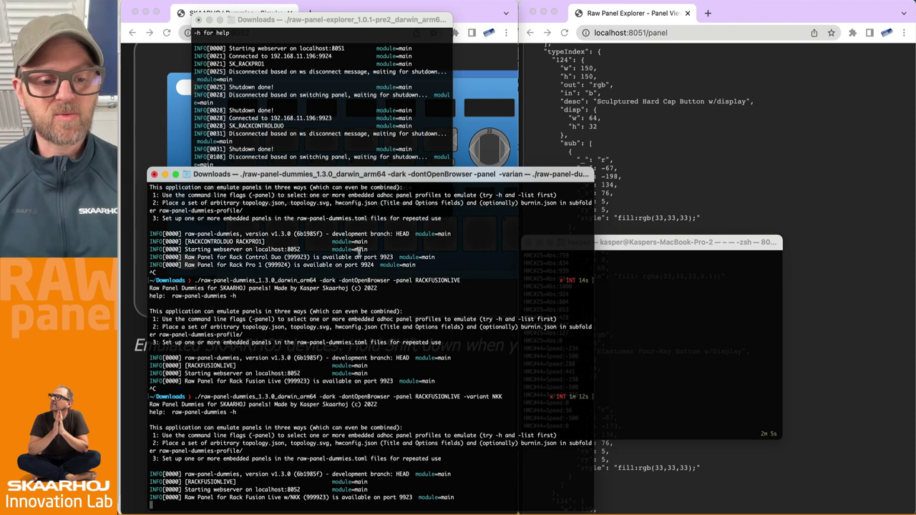
pyautogui.hotkey('ctrl', 'c')
pyautogui.press('Up')
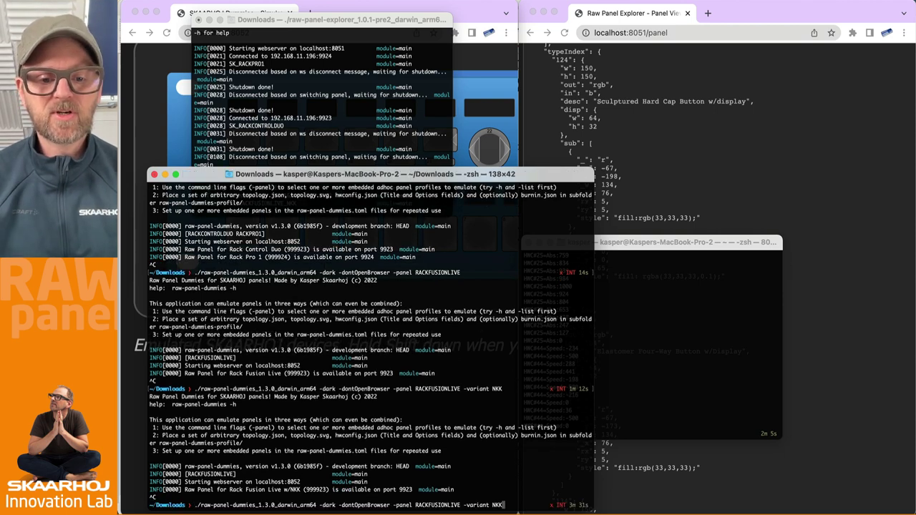
pyautogui.press('BackSpace')
pyautogui.press('BackSpace')
pyautogui.press('BackSpace')
pyautogui.press('BackSpace')
pyautogui.press('BackSpace')
pyautogui.press('BackSpace')
pyautogui.press('BackSpace')
pyautogui.press('BackSpace')
pyautogui.press('BackSpace')
pyautogui.press('BackSpace')
pyautogui.press('BackSpace')
pyautogui.press('BackSpace')
pyautogui.press('BackSpace')
pyautogui.press('BackSpace')
pyautogui.press('BackSpace')
pyautogui.press('BackSpace')
pyautogui.press('BackSpace')
pyautogui.press('BackSpace')
pyautogui.press('BackSpace')
pyautogui.press('BackSpace')
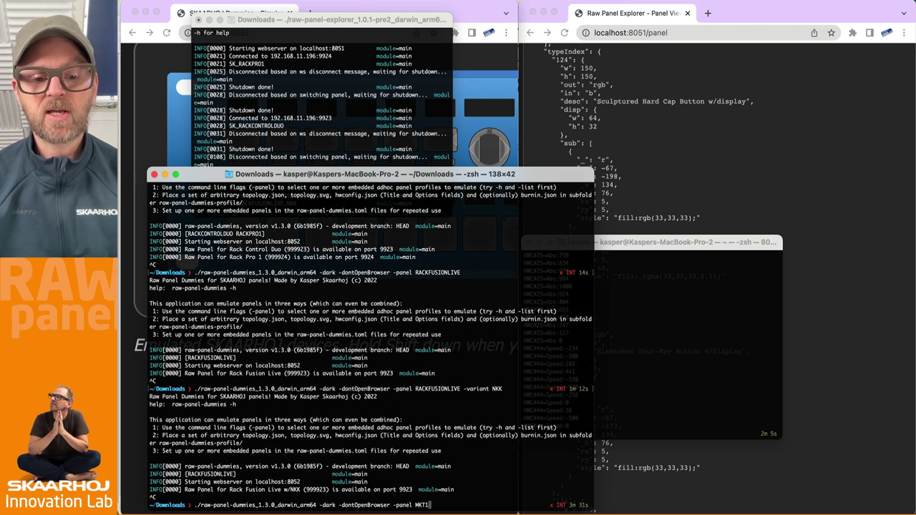
pyautogui.write('MKT1A,MK48')
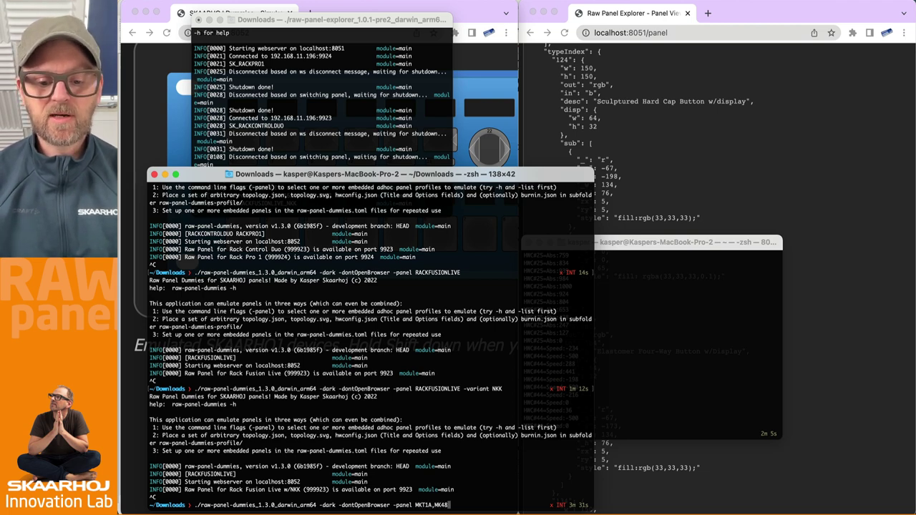
pyautogui.write(',MK48')
pyautogui.press('Return')
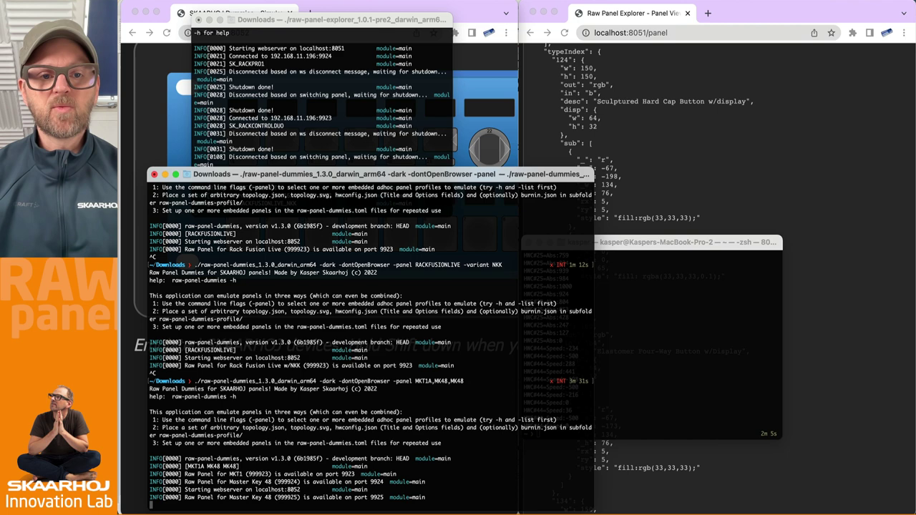
# - Return to the SKAARHOJ Dummies browser window and look through the emulated MKT1 and both MK48 panels
pyautogui.click(147, 83)
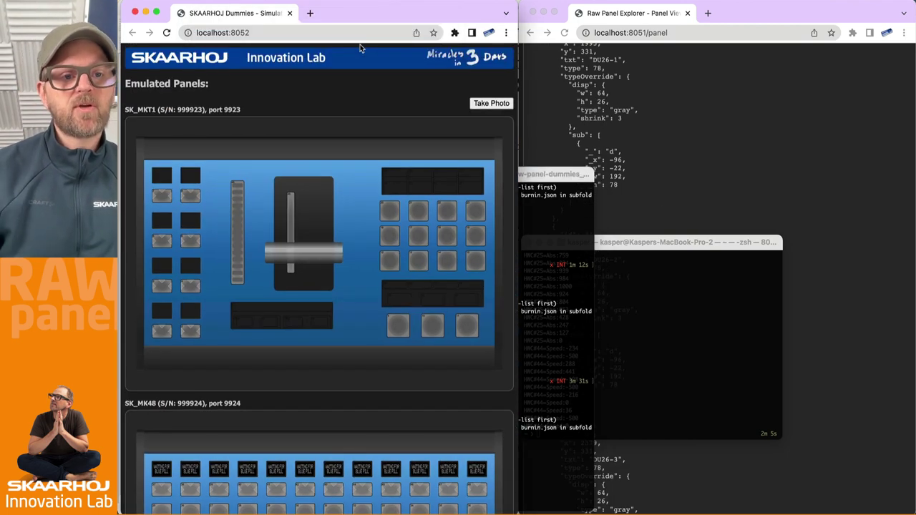
pyautogui.scroll(-10, 293, 248)
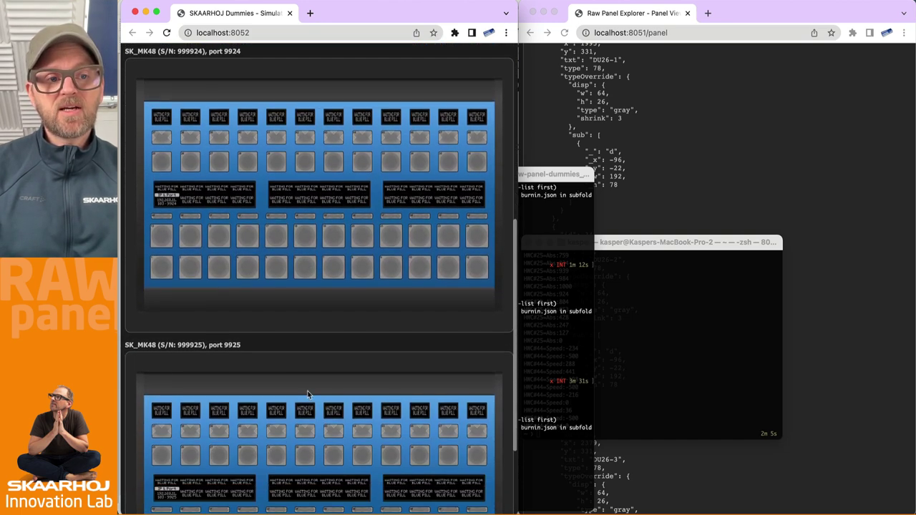
pyautogui.scroll(-6, 261, 212)
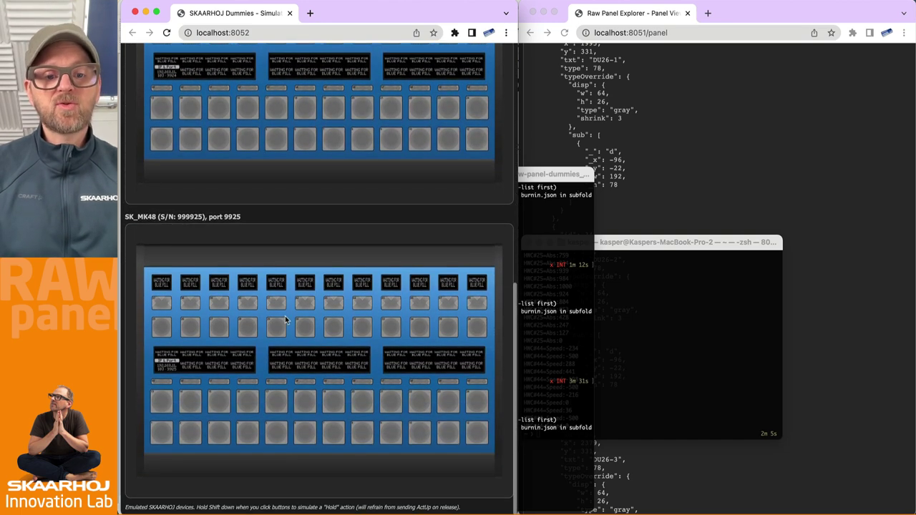
pyautogui.scroll(16, 285, 320)
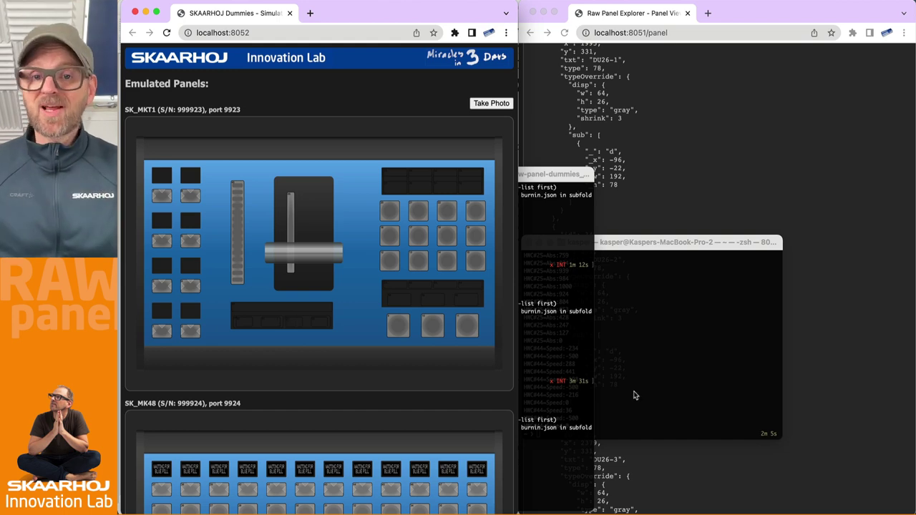
# - Return Raw Panel Explorer to the Panels on Network list, and view the emulated MKT1's four-way buttons up close
pyautogui.click(752, 145)
pyautogui.scroll(15, 752, 144)
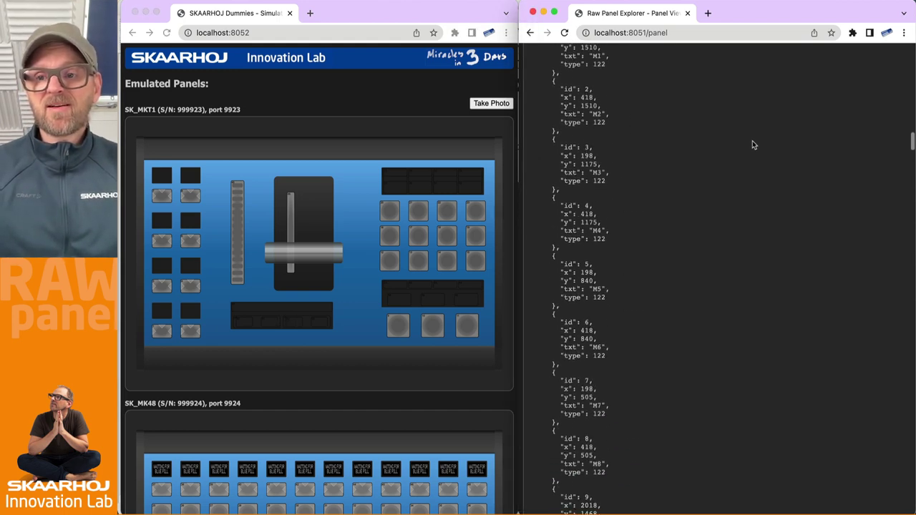
pyautogui.moveTo(535, 324); pyautogui.dragTo(699, 287)
pyautogui.click(699, 287)
pyautogui.click(896, 270)
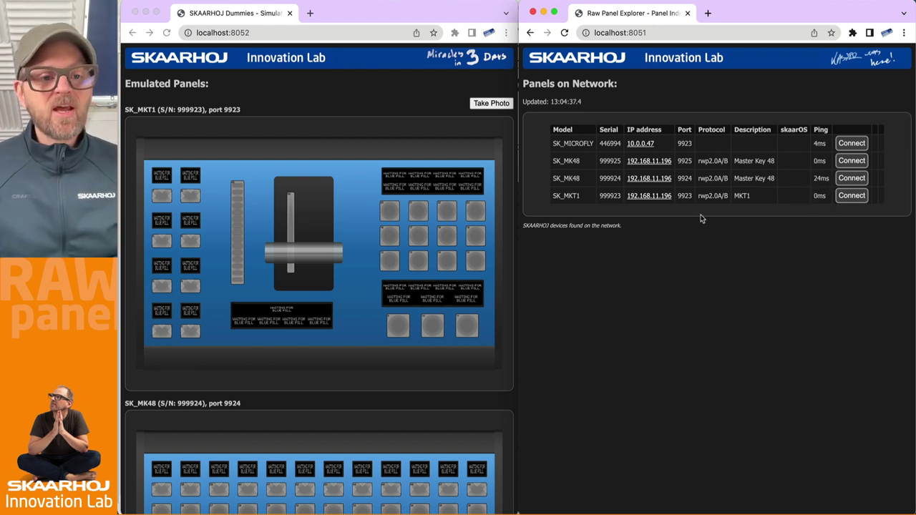
pyautogui.click(212, 219)
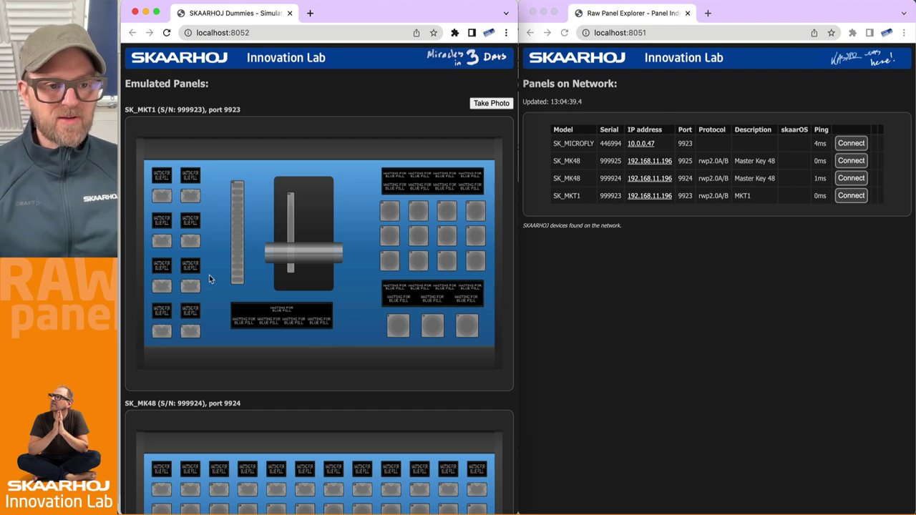
pyautogui.scroll(5, 209, 276)
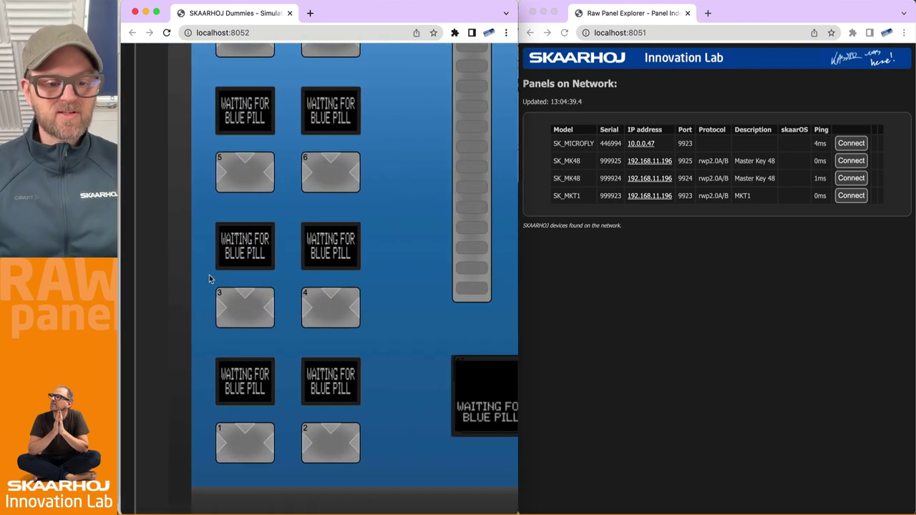
# - Switch to Terminal, stop the emulation and try to rerun it for the same panels with -downShowHWCID and -showLabels added before -panel
pyautogui.press('super+Tab')
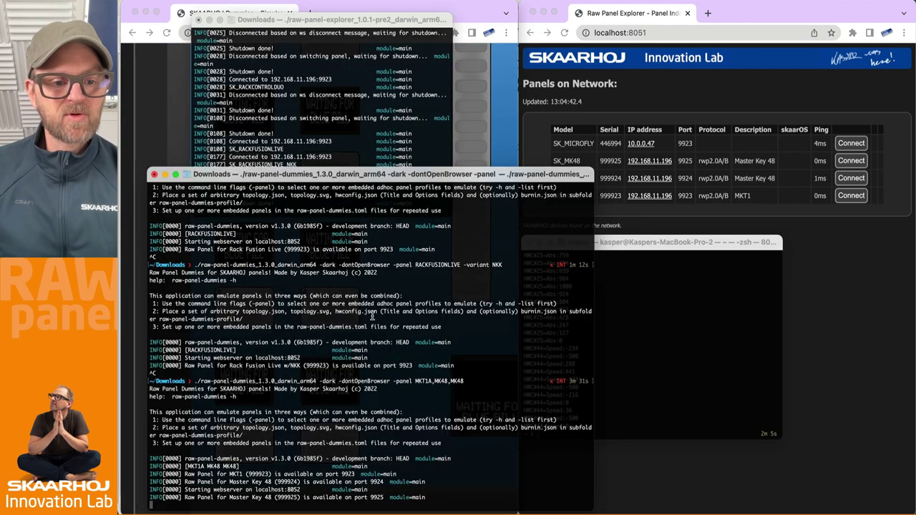
pyautogui.hotkey('ctrl', 'c')
pyautogui.press('Up')
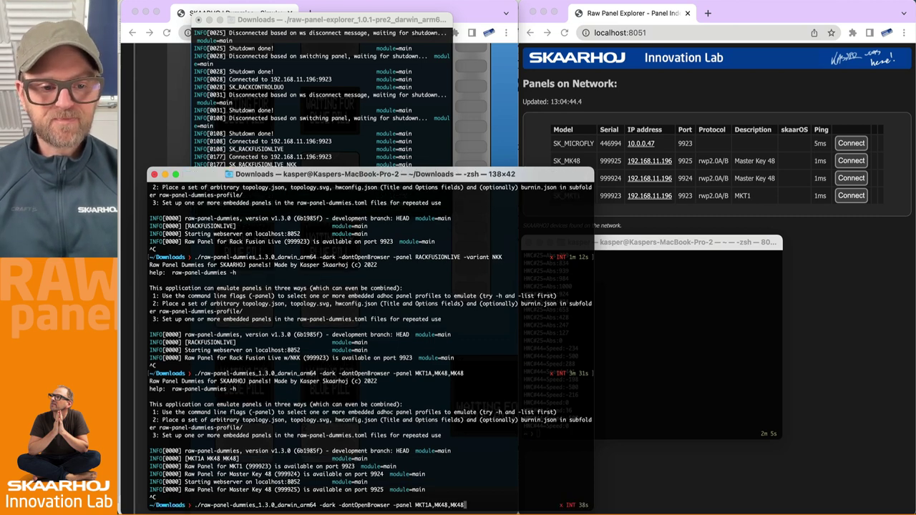
pyautogui.press('Left')
pyautogui.press('Left')
pyautogui.press('Left')
pyautogui.press('Left')
pyautogui.press('Left')
pyautogui.press('Left')
pyautogui.press('Left')
pyautogui.press('Left')
pyautogui.press('Left')
pyautogui.press('Left')
pyautogui.press('Left')
pyautogui.press('Left')
pyautogui.press('Left')
pyautogui.press('Left')
pyautogui.press('Left')
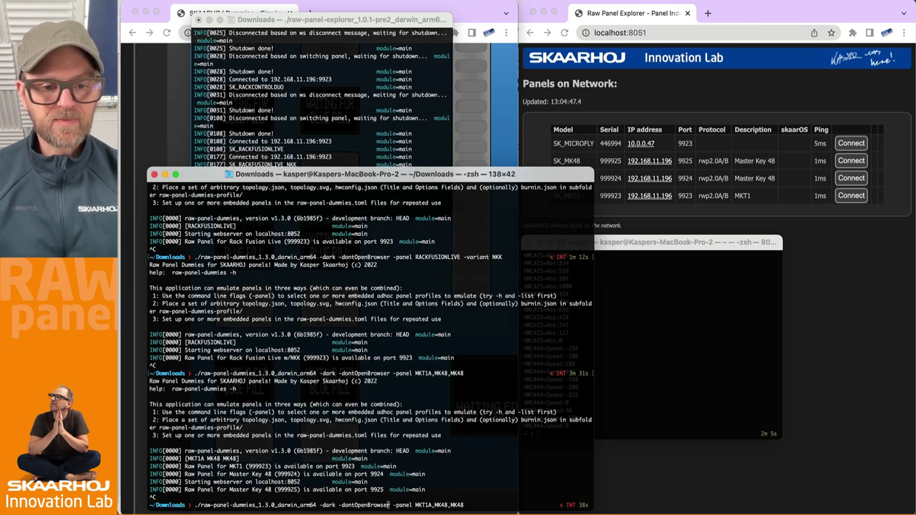
pyautogui.write('-')
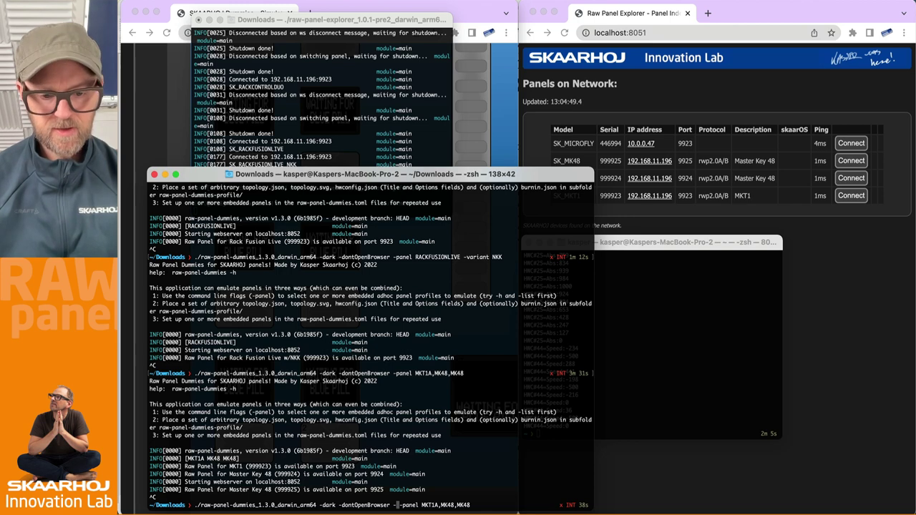
pyautogui.write('dontShow')
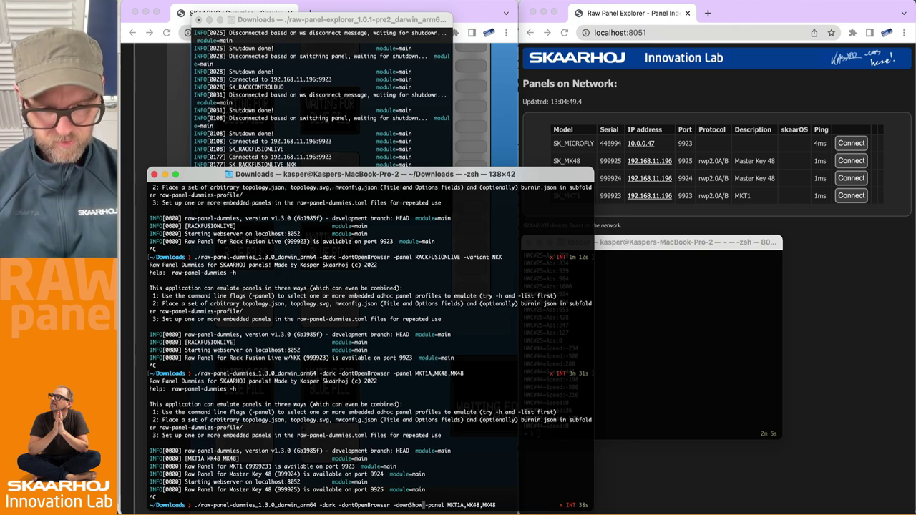
pyautogui.write('HWCID')
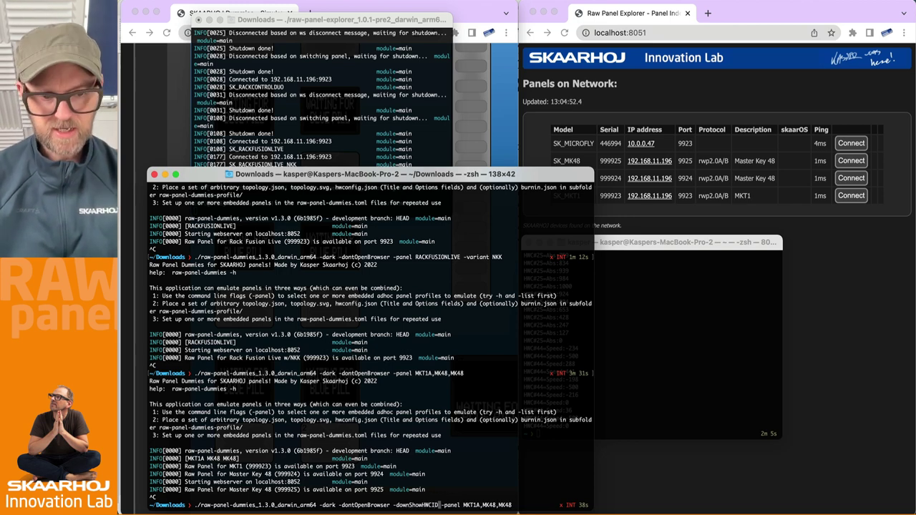
pyautogui.write(' -show')
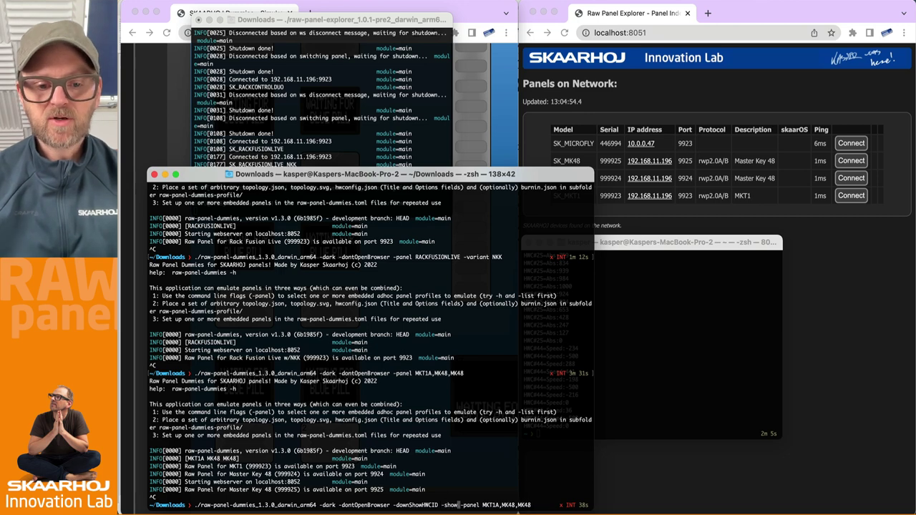
pyautogui.write('Labels')
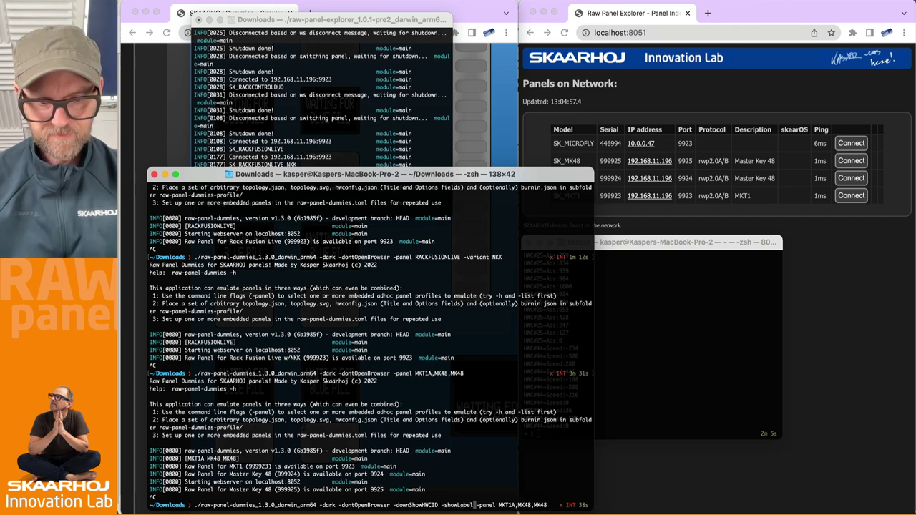
pyautogui.press('Return')
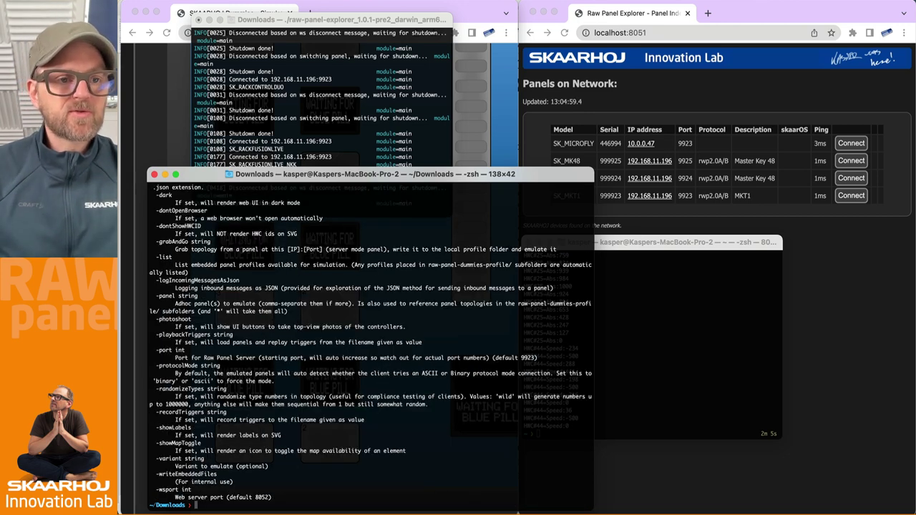
# - In Terminal, correct the misspelled flag in the previous raw-panel-dummies command to -dontShowHWCID and rerun it
pyautogui.click(146, 116)
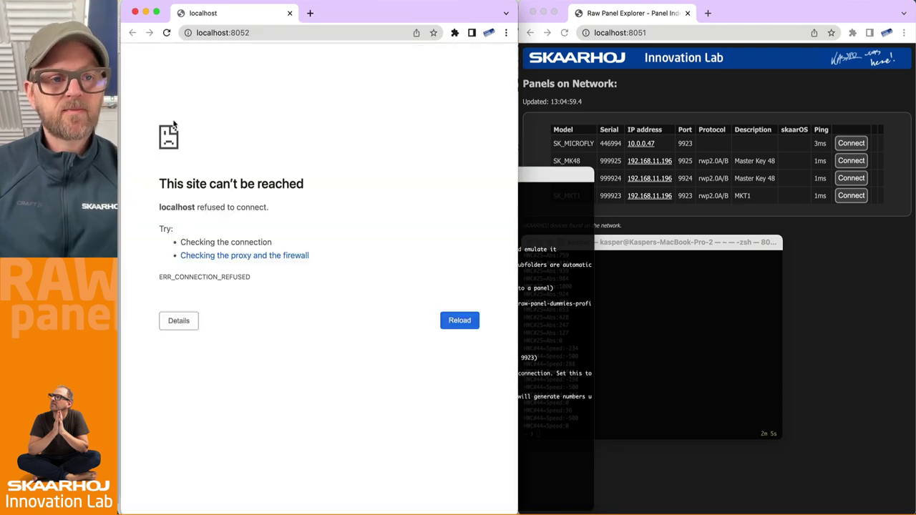
pyautogui.click(573, 433)
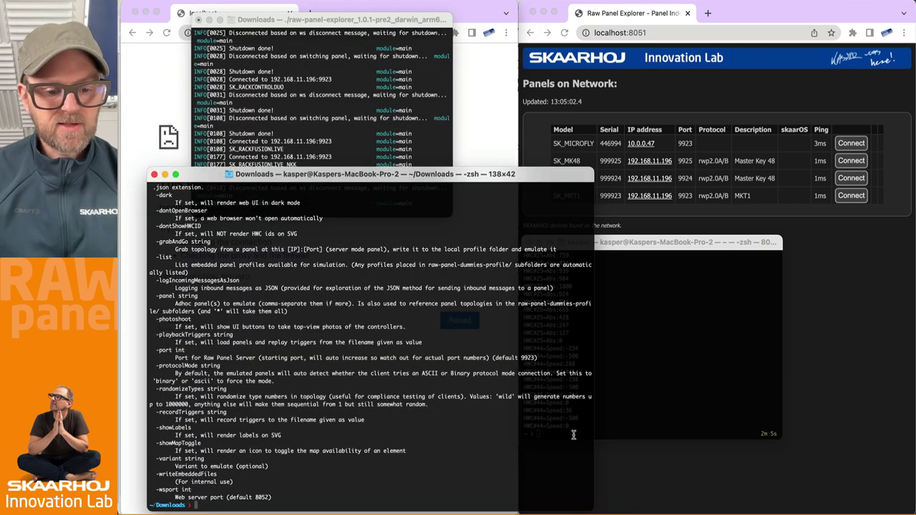
pyautogui.press('Up')
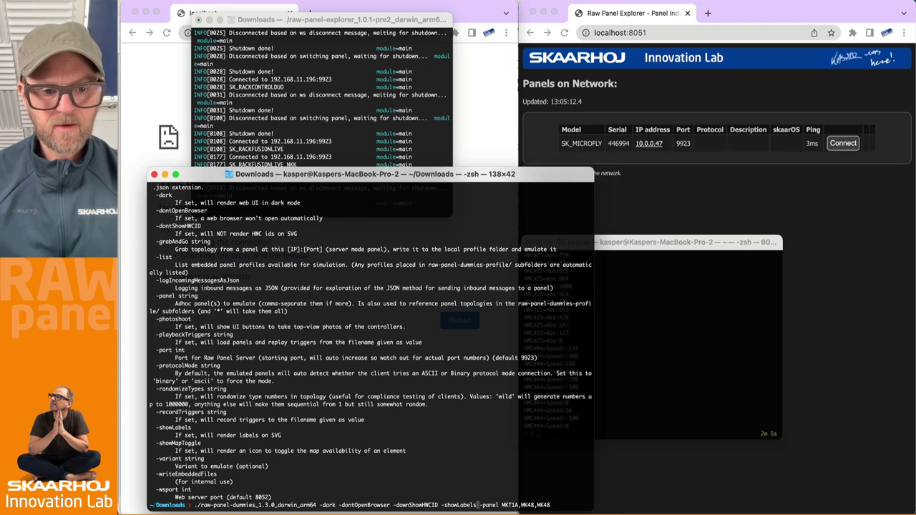
pyautogui.press('BackSpace')
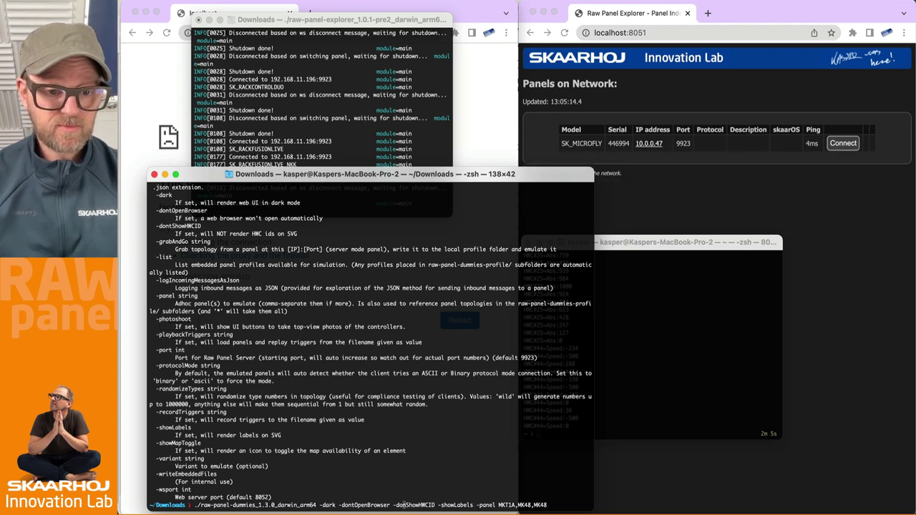
pyautogui.write('t')
pyautogui.press('Return')
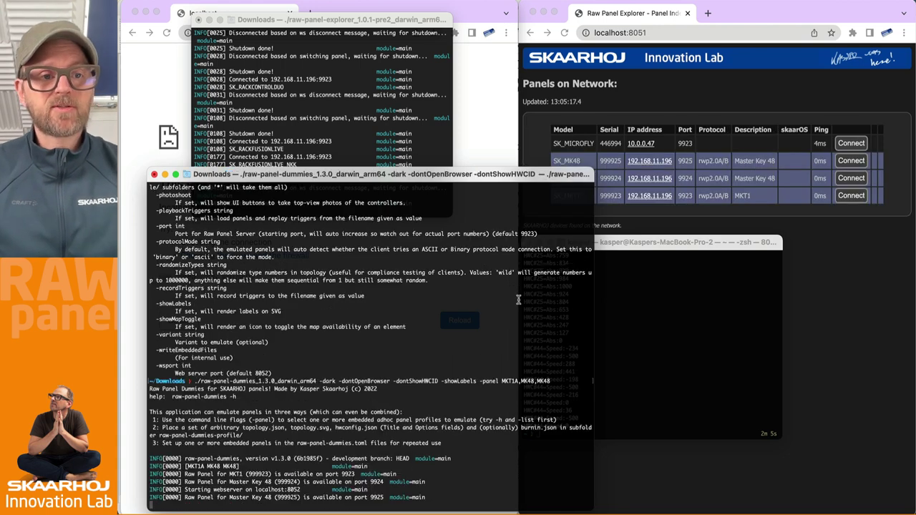
# - Reload the emulated panels page in the browser, view the MKT1's labelled four-way buttons up close and trigger button M7
pyautogui.click(168, 77)
pyautogui.press('super+r')
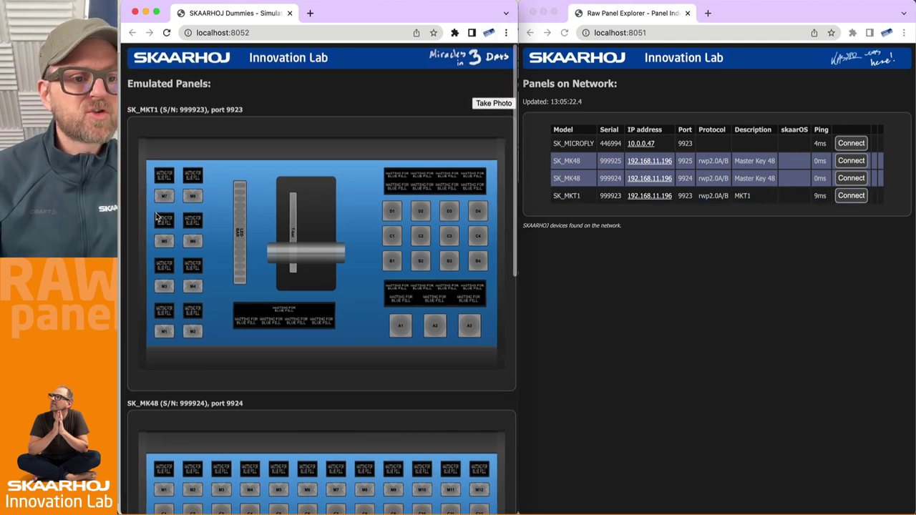
pyautogui.scroll(5, 156, 216)
pyautogui.scroll(5, 156, 216)
pyautogui.click(173, 163)
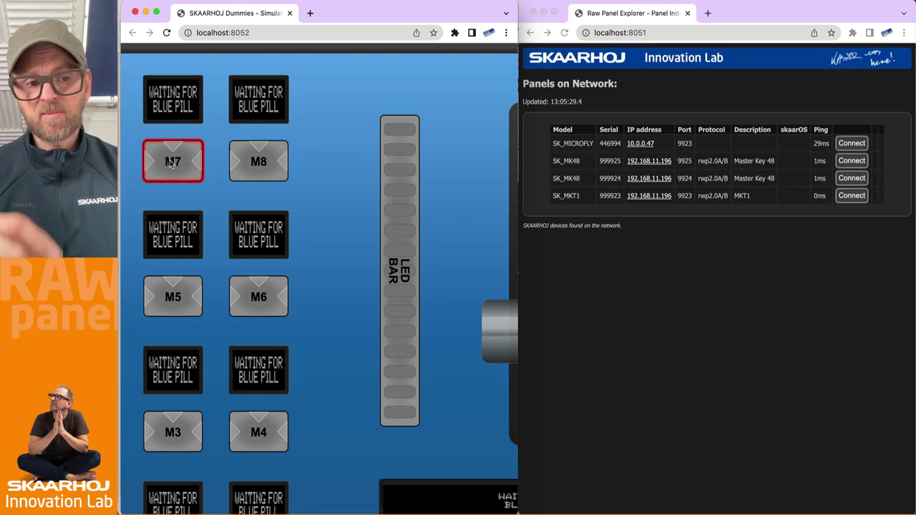
# - Connect Raw Panel Explorer to the emulated MKT1 on port 9923 and examine the Text column of its topology summary
pyautogui.click(849, 200)
pyautogui.click(851, 196)
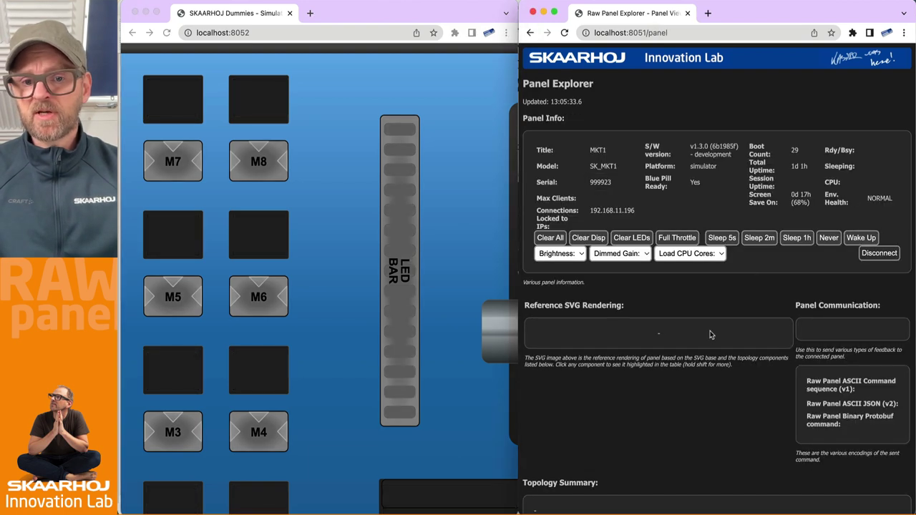
pyautogui.scroll(-5, 550, 176)
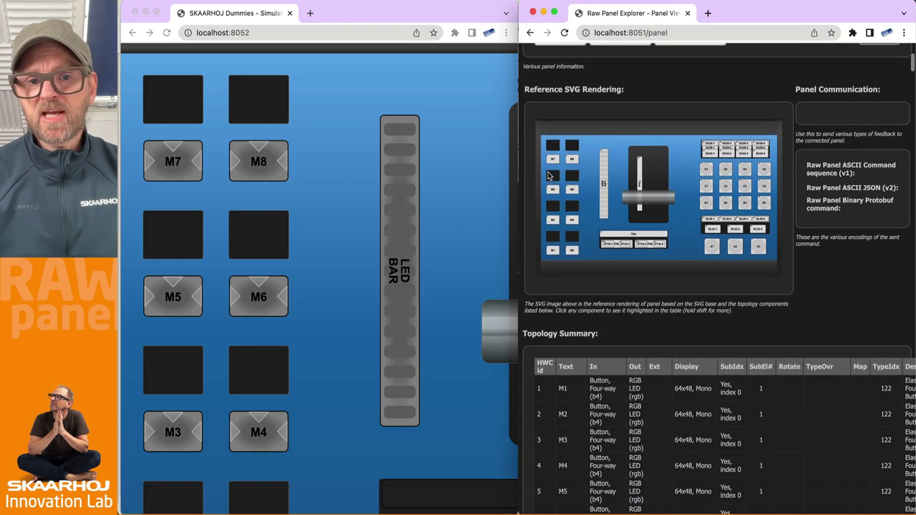
pyautogui.scroll(5, 549, 176)
pyautogui.scroll(-5, 549, 176)
pyautogui.scroll(-3, 549, 176)
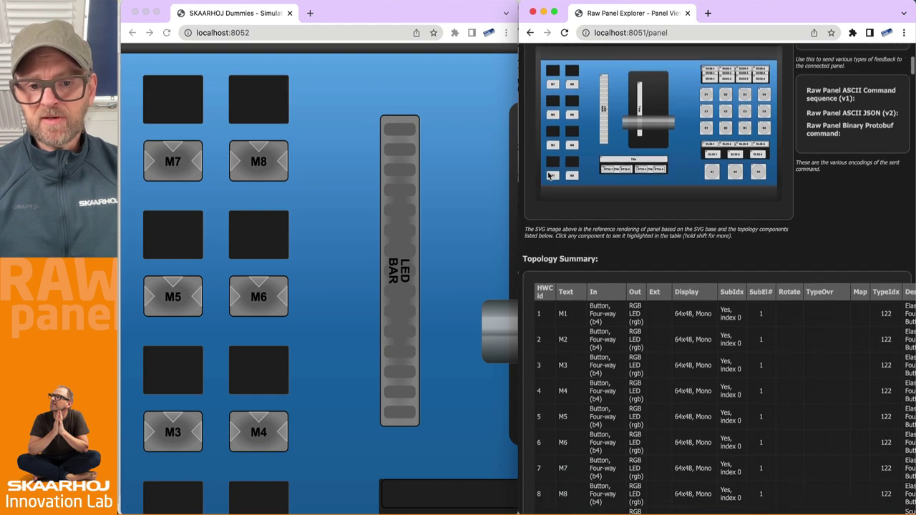
pyautogui.scroll(5, 568, 297)
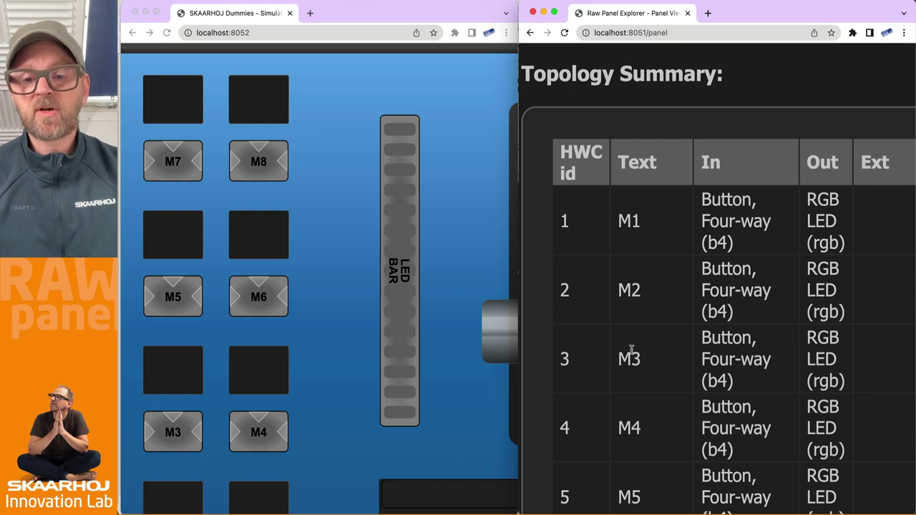
pyautogui.moveTo(631, 349); pyautogui.dragTo(579, 494)
pyautogui.click(630, 392)
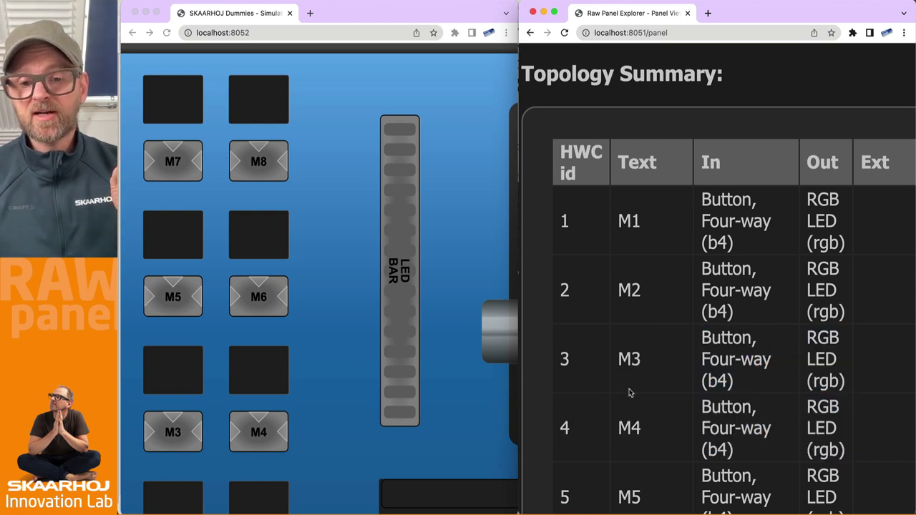
pyautogui.scroll(-5, 630, 392)
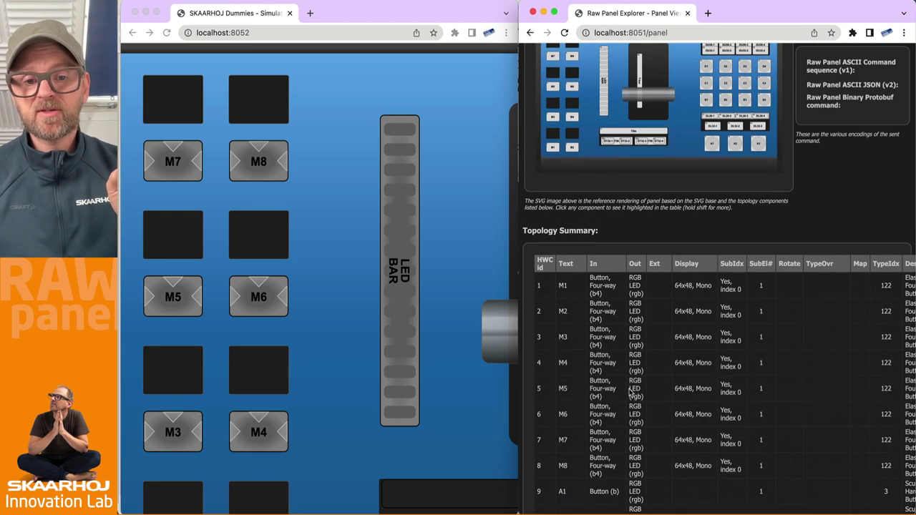
# - Inspect the labels on the emulated MKT1's T-bar, displays and buttons up close, and reset the page zoom
pyautogui.click(346, 312)
pyautogui.scroll(-5, 340, 312)
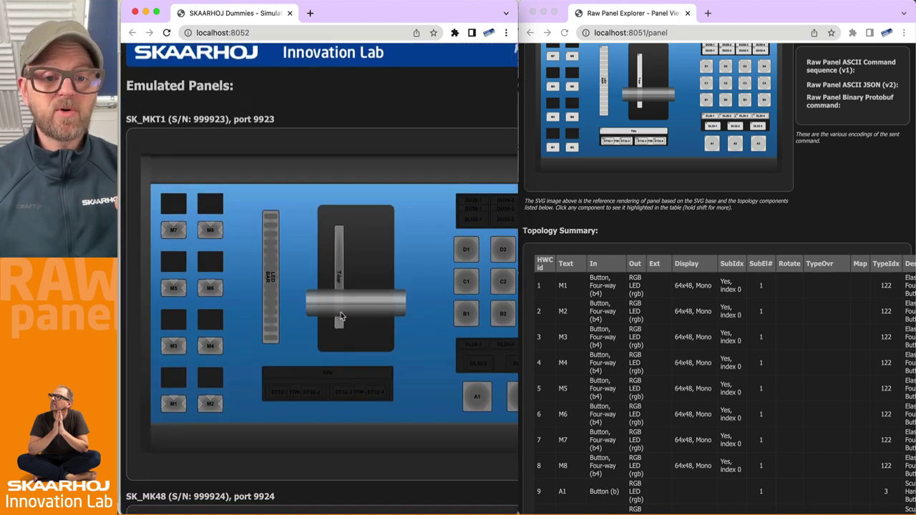
pyautogui.scroll(3, 341, 316)
pyautogui.scroll(5, 466, 266)
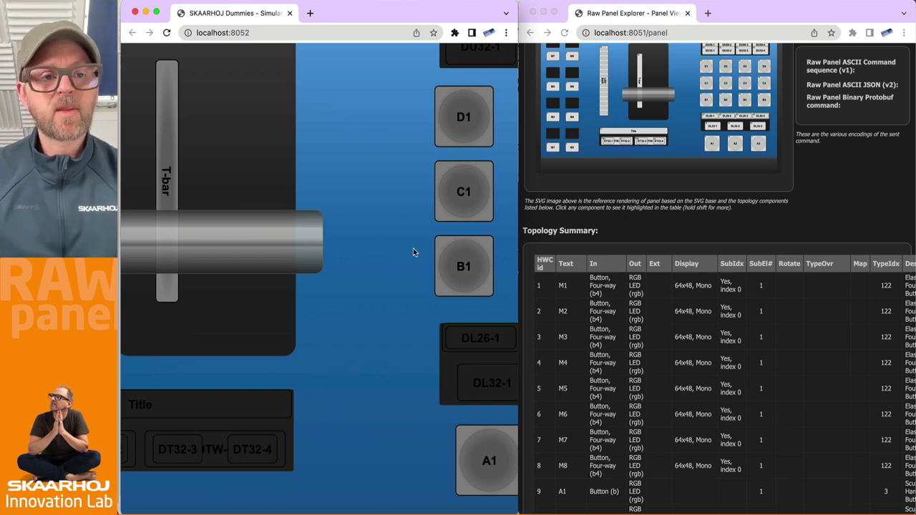
pyautogui.press('super+0')
# - Switch to Terminal, stop the emulation and rerun the same command with -port 9100 appended
pyautogui.press('super+Tab')
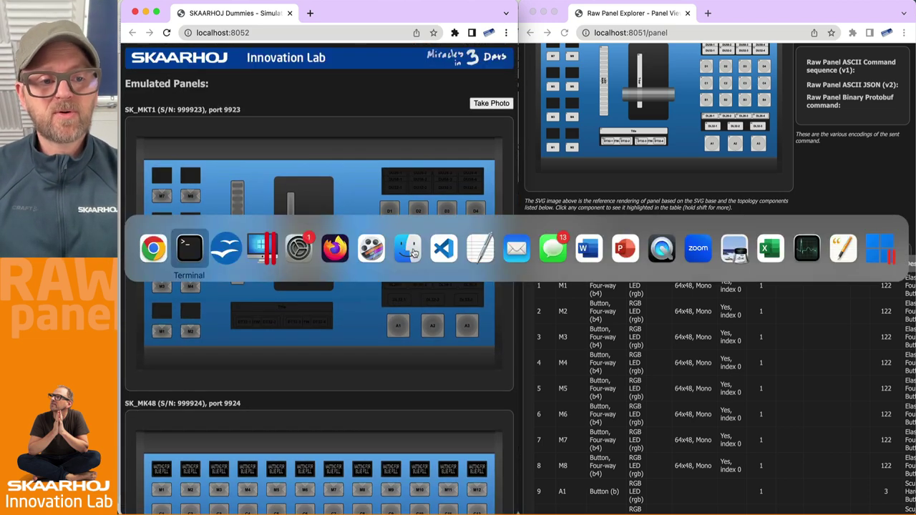
pyautogui.hotkey('ctrl', 'c')
pyautogui.press('Up')
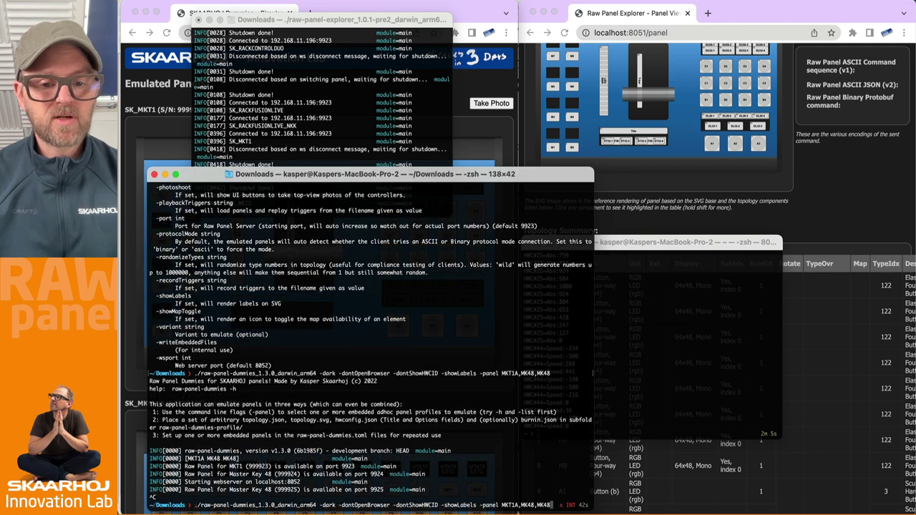
pyautogui.write('-port')
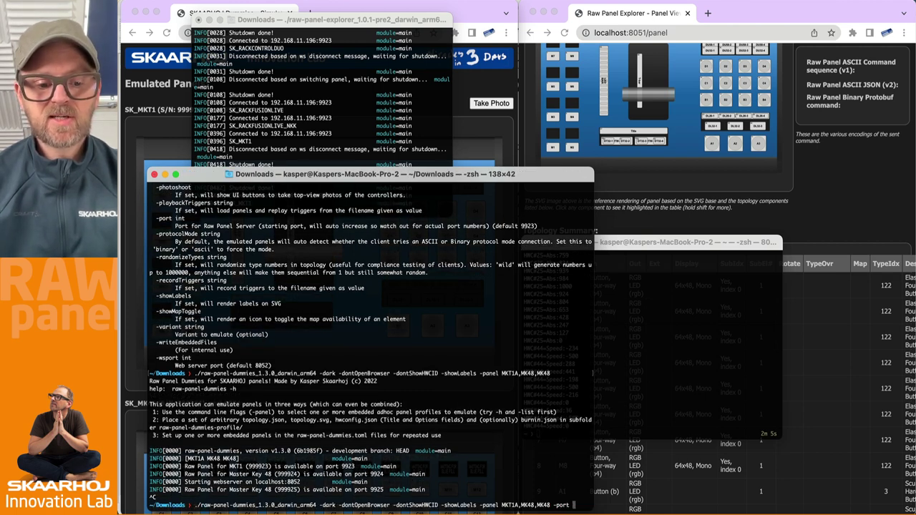
pyautogui.write(' 9100')
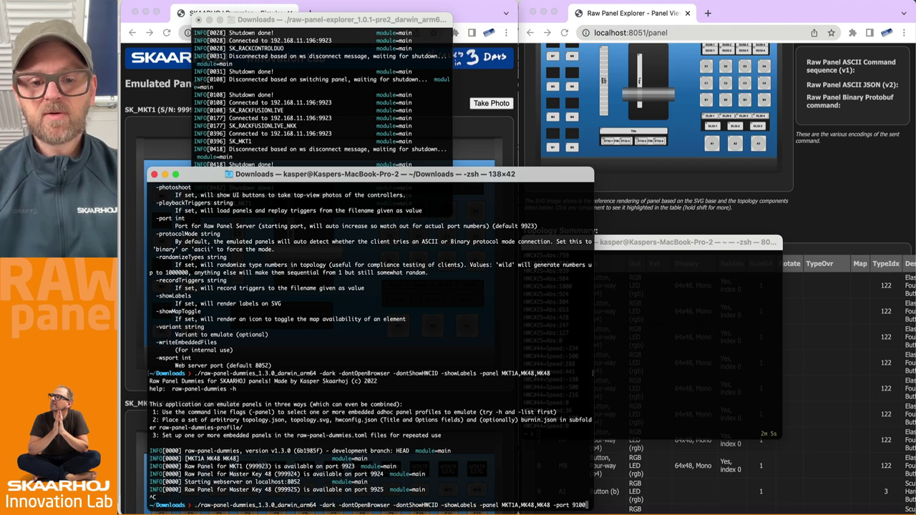
pyautogui.press('Return')
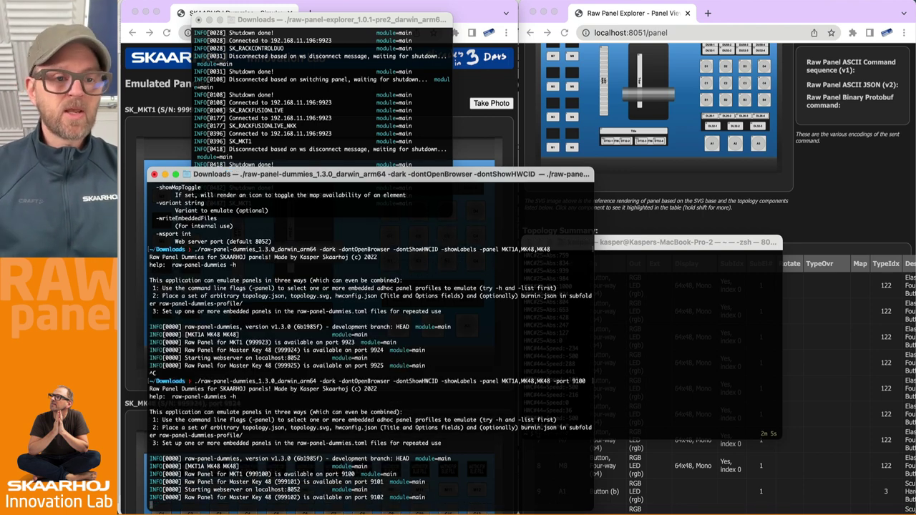
# - Return to the SKAARHOJ Dummies browser window and check the port numbers of the emulated MKT1 and first MK48
pyautogui.click(171, 134)
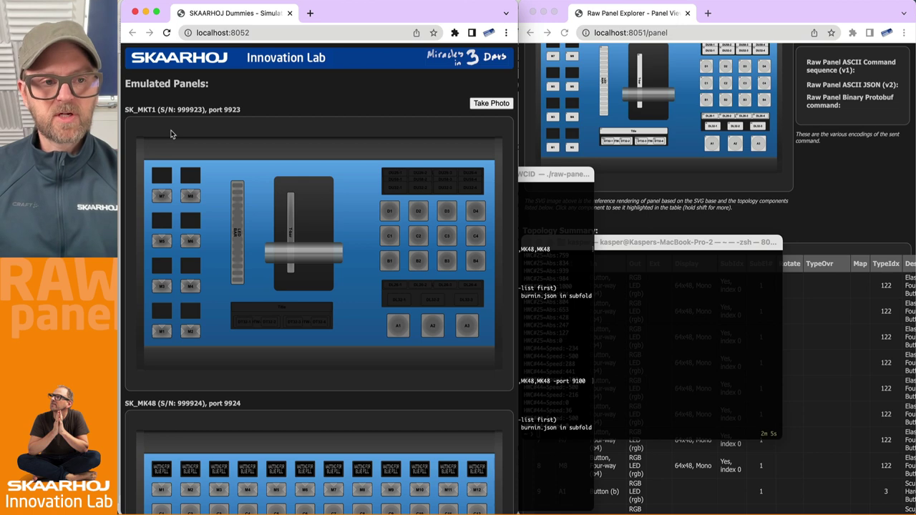
pyautogui.doubleClick(231, 110)
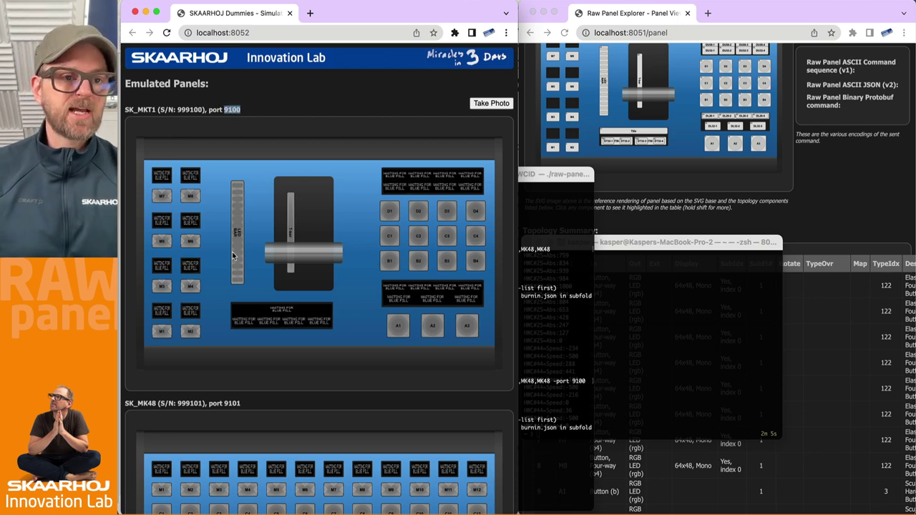
pyautogui.doubleClick(233, 404)
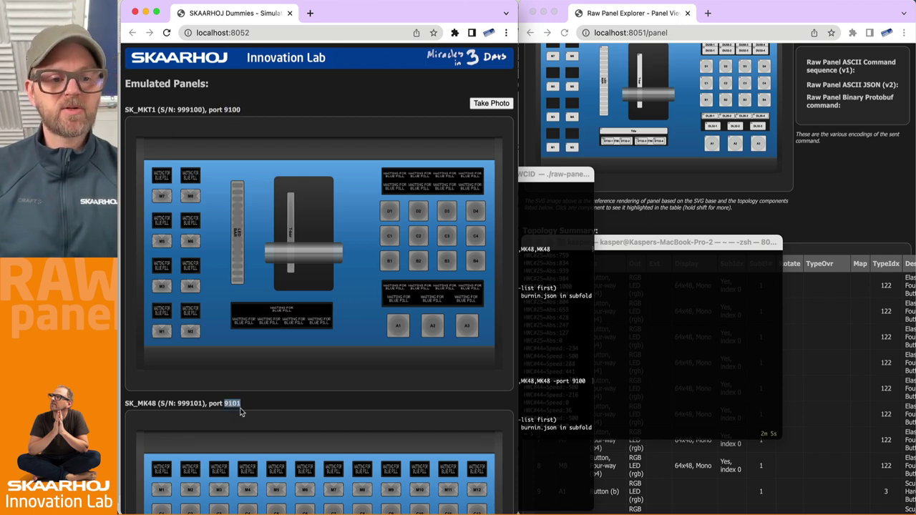
# - Disconnect Raw Panel Explorer from the MKT1 and examine the ports of the emulated panels in the Panels on Network list
pyautogui.click(864, 237)
pyautogui.scroll(5, 838, 182)
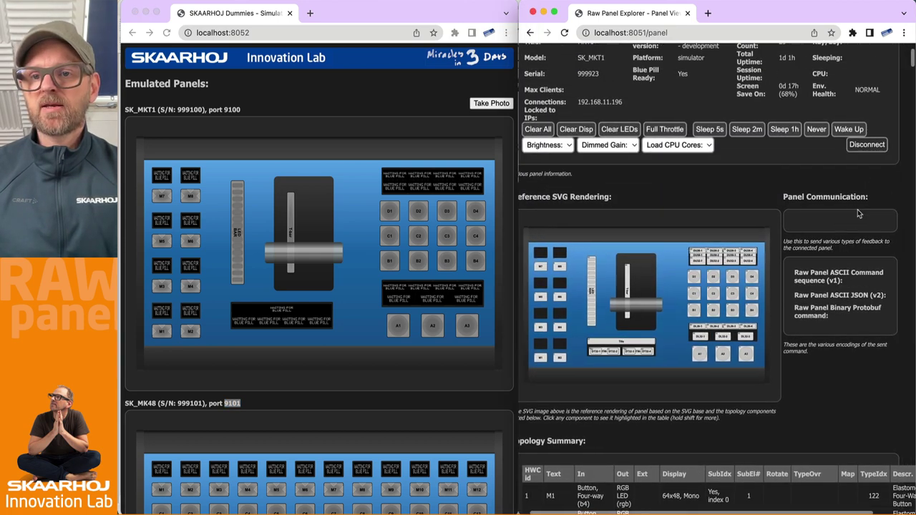
pyautogui.hscroll(1, 838, 184)
pyautogui.click(829, 145)
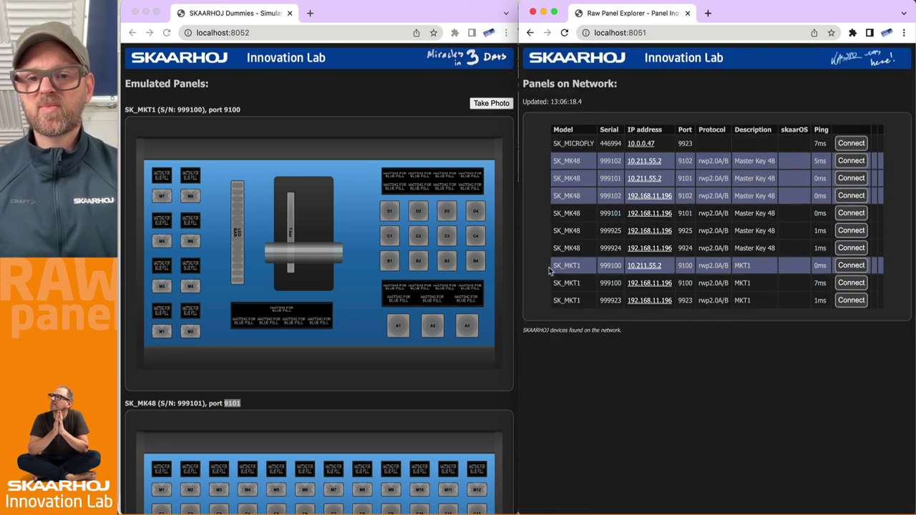
pyautogui.moveTo(552, 266); pyautogui.dragTo(886, 278)
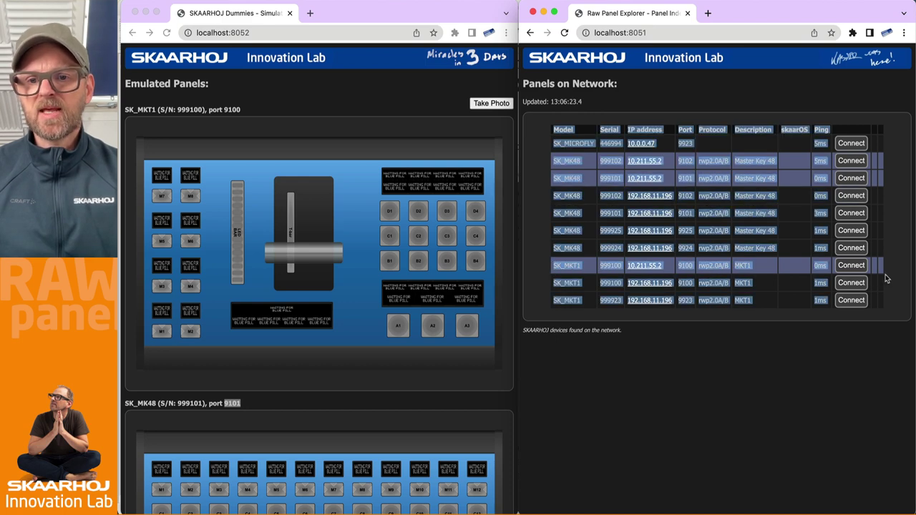
pyautogui.click(682, 272)
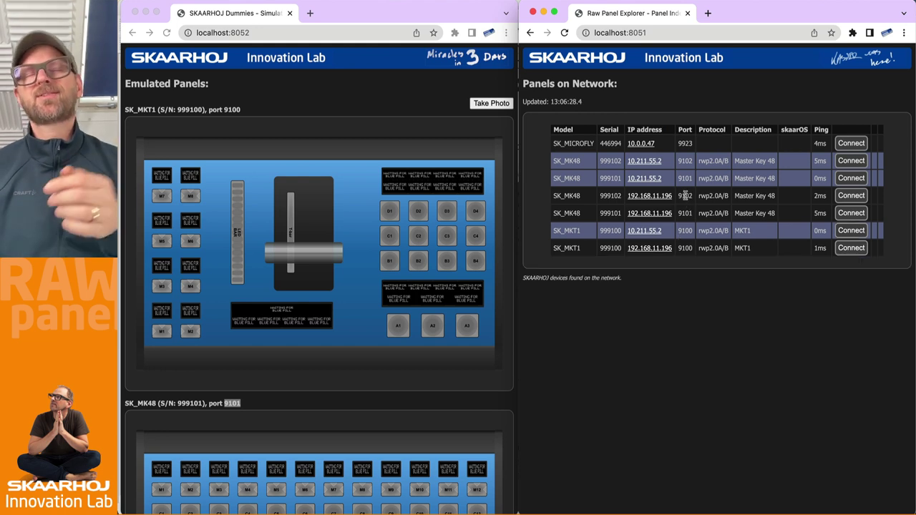
pyautogui.doubleClick(685, 195)
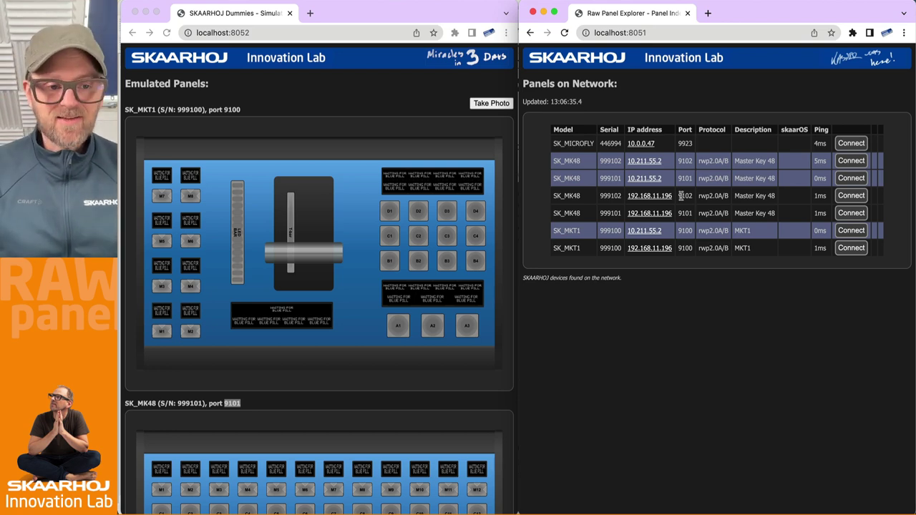
# - Switch to Terminal, stop the emulation and rerun the same command with -logIncomingMessagesAsJson appended
pyautogui.press('super+Tab')
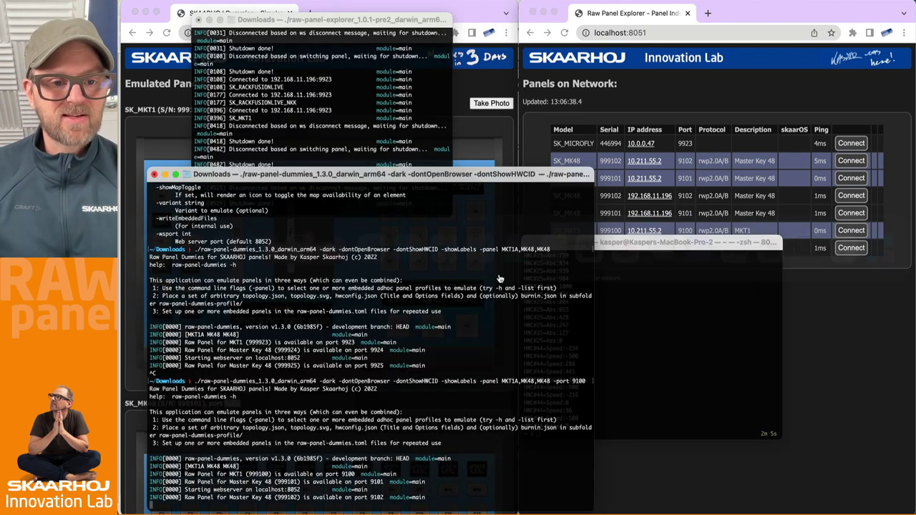
pyautogui.hotkey('ctrl', 'c')
pyautogui.press('Up')
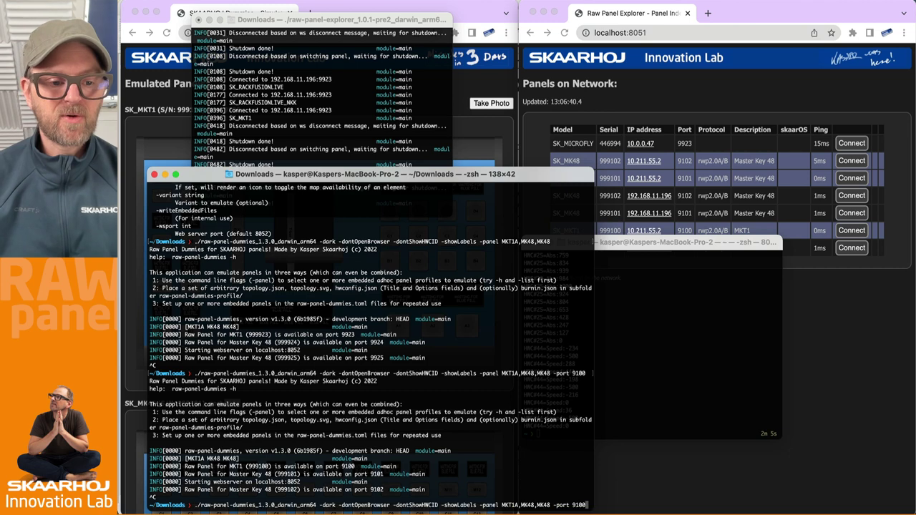
pyautogui.write('-')
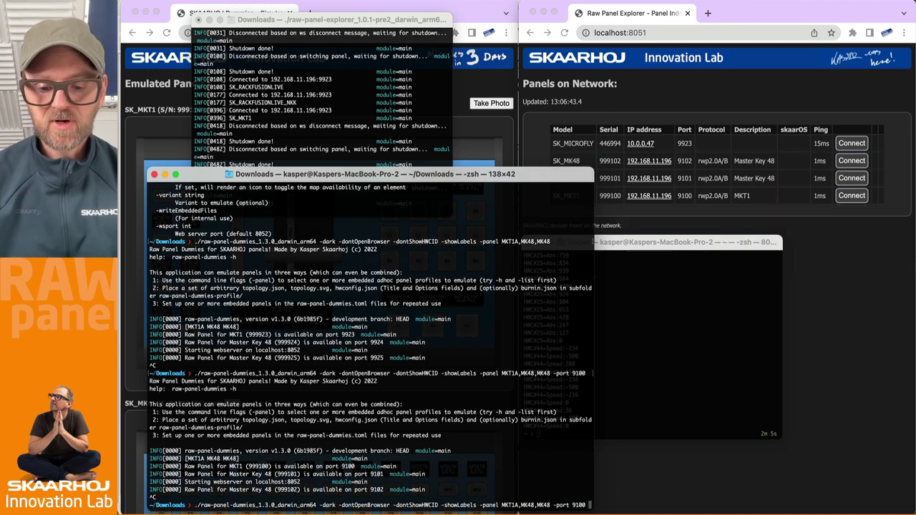
pyautogui.write('log')
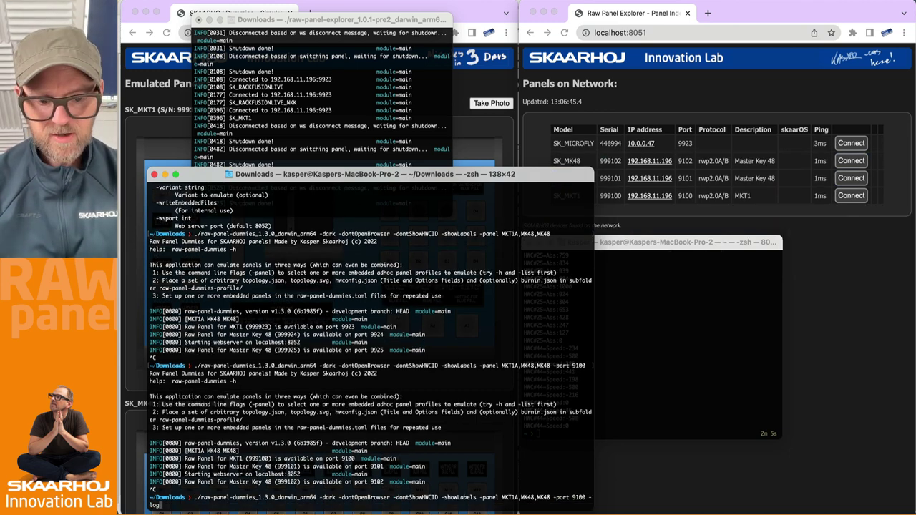
pyautogui.write('IncomingM')
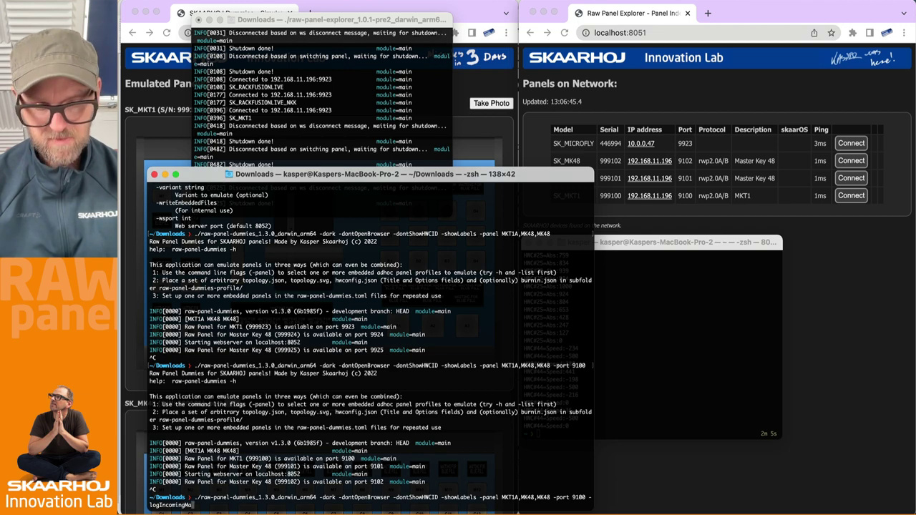
pyautogui.write('essagesA')
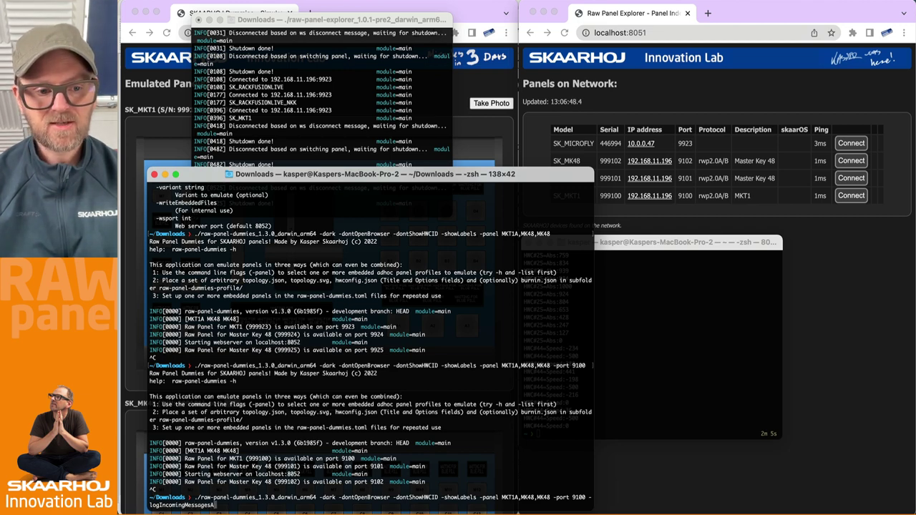
pyautogui.write('sJso')
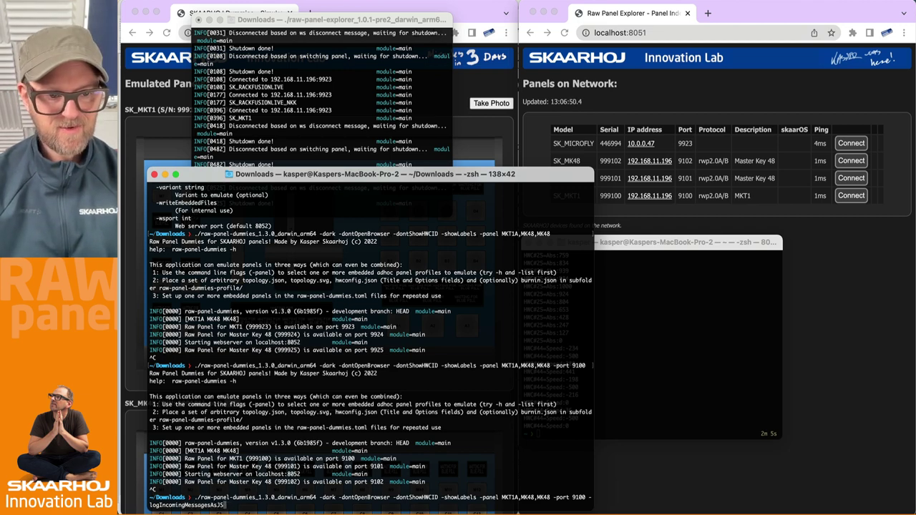
pyautogui.write('n')
pyautogui.press('Return')
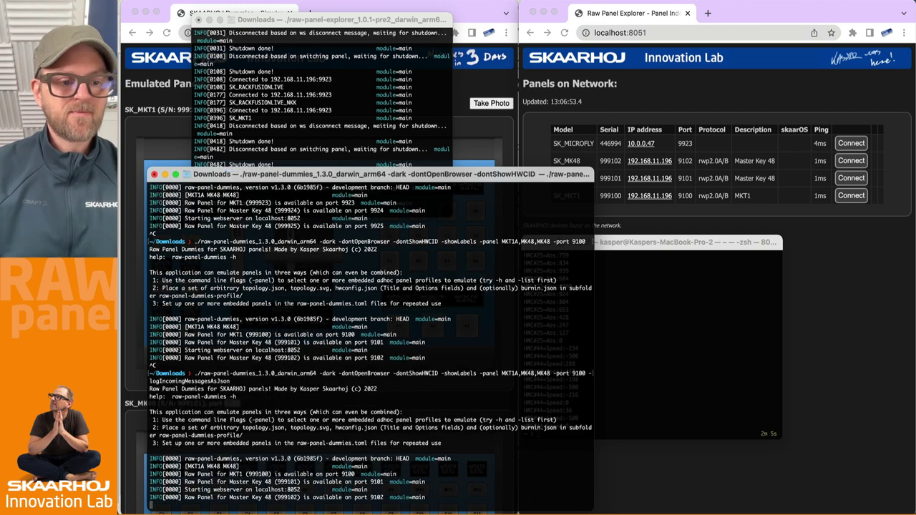
# - Place the raw-panel-dummies Terminal window over the SKAARHOJ Dummies browser window, leaving Raw Panel Explorer uncovered and in front
pyautogui.click(157, 115)
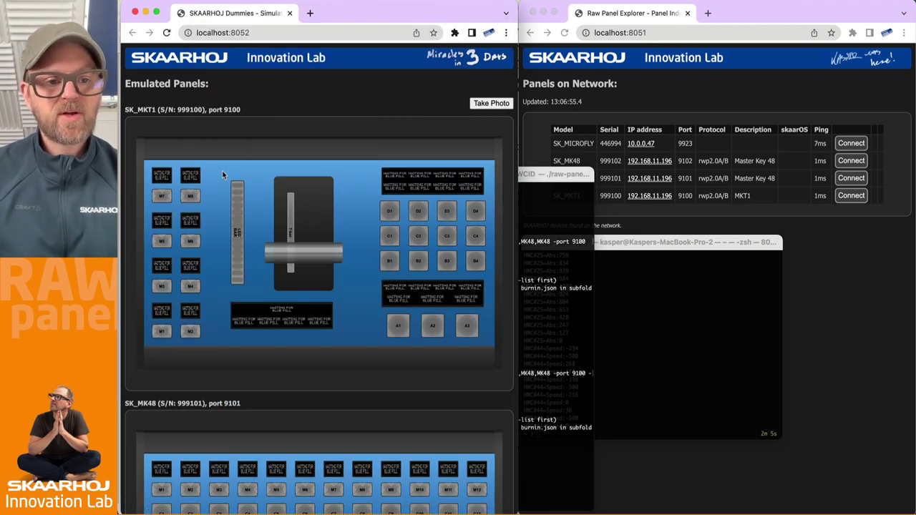
pyautogui.press('super+Tab')
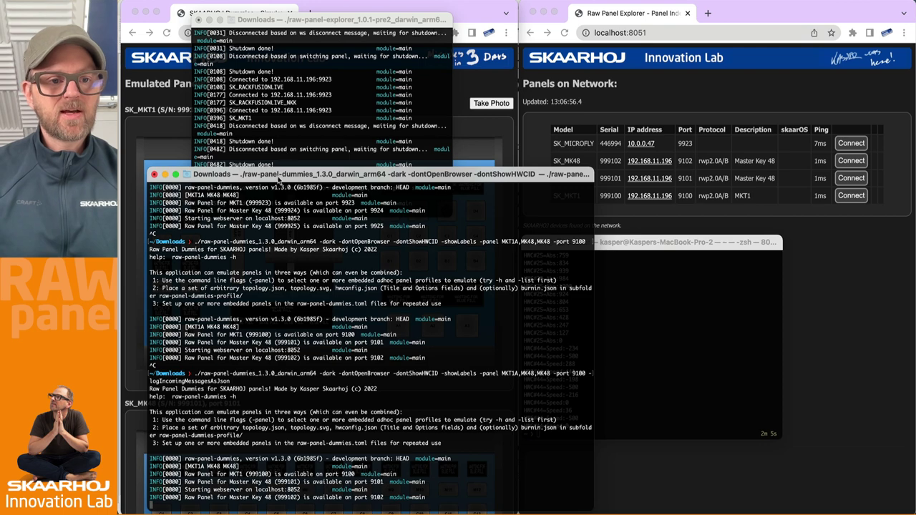
pyautogui.moveTo(272, 175); pyautogui.dragTo(645, 125)
pyautogui.click(362, 372)
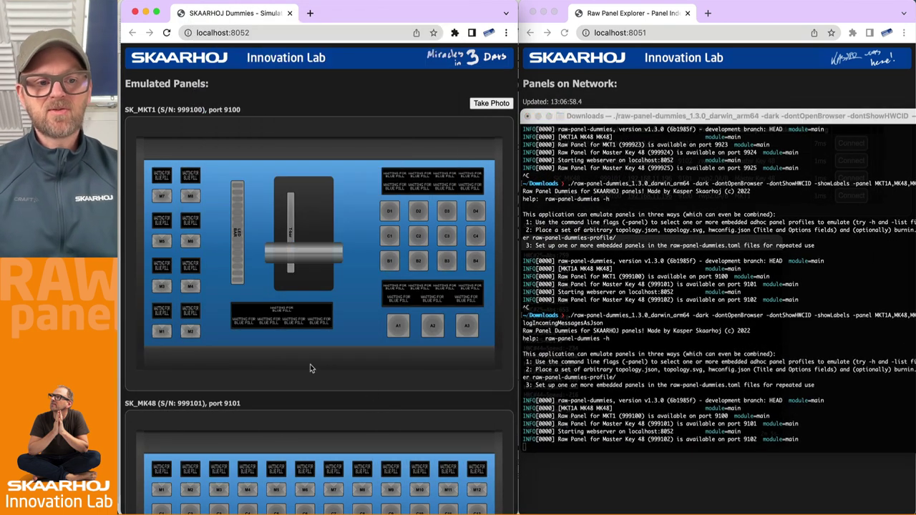
pyautogui.click(737, 190)
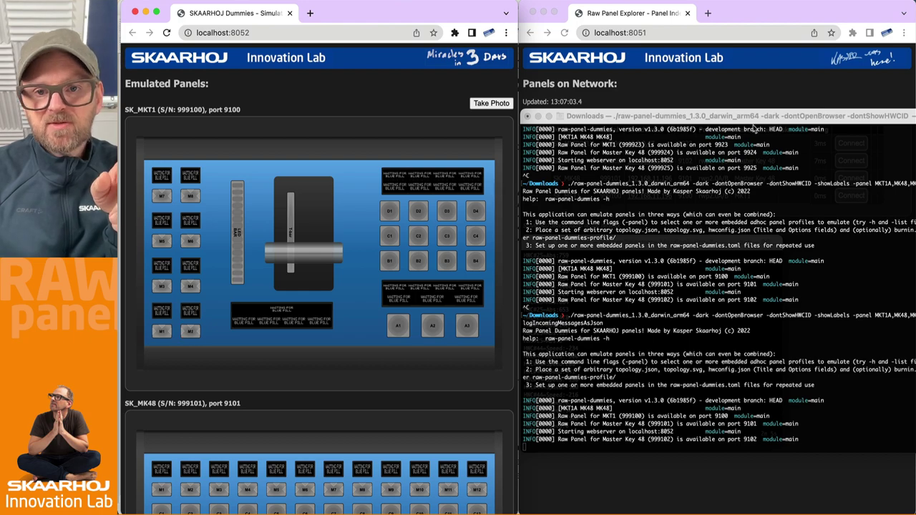
pyautogui.moveTo(753, 123); pyautogui.dragTo(363, 148)
pyautogui.click(857, 349)
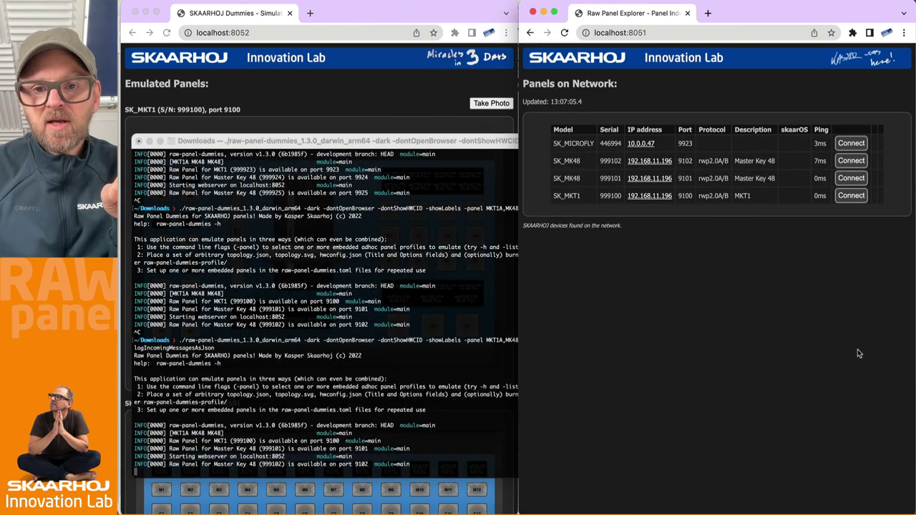
# - Connect Raw Panel Explorer to the emulated SK_MKT1 on port 9100
pyautogui.click(656, 201)
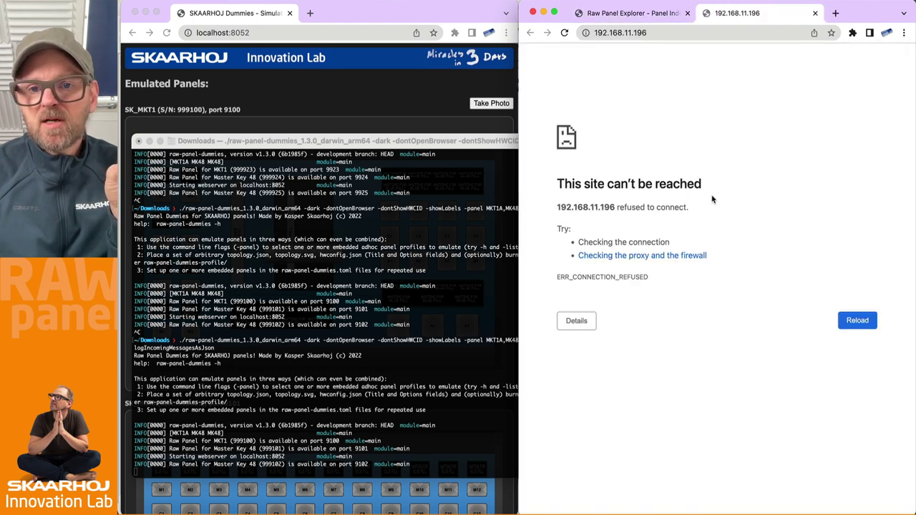
pyautogui.click(619, 21)
pyautogui.click(852, 199)
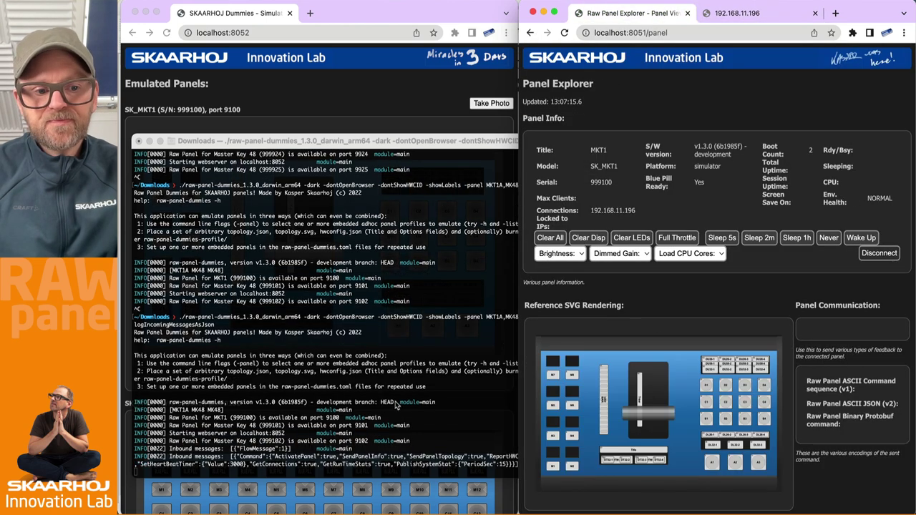
# - Switch to Terminal and examine the inbound JSON messages logged when Raw Panel Explorer connected to the MKT1
pyautogui.click(229, 452)
pyautogui.moveTo(235, 447); pyautogui.dragTo(366, 457)
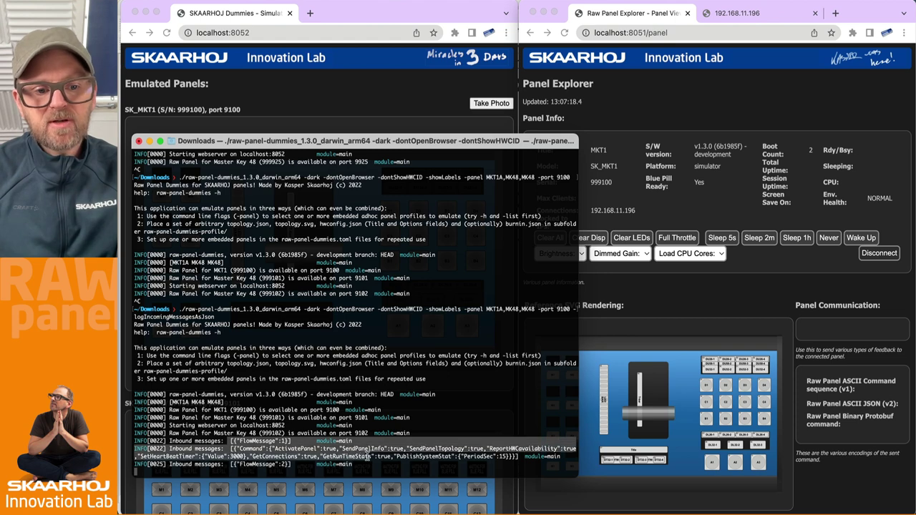
pyautogui.click(369, 457)
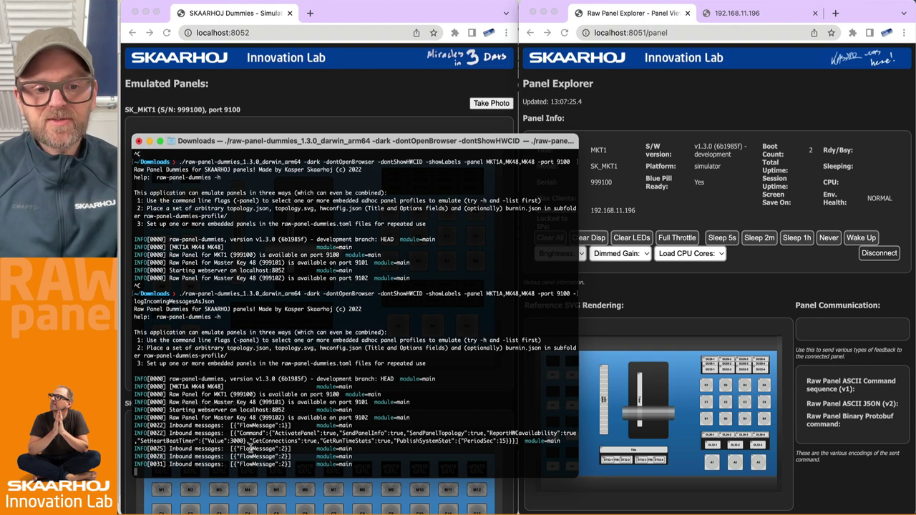
pyautogui.moveTo(233, 433); pyautogui.dragTo(427, 432)
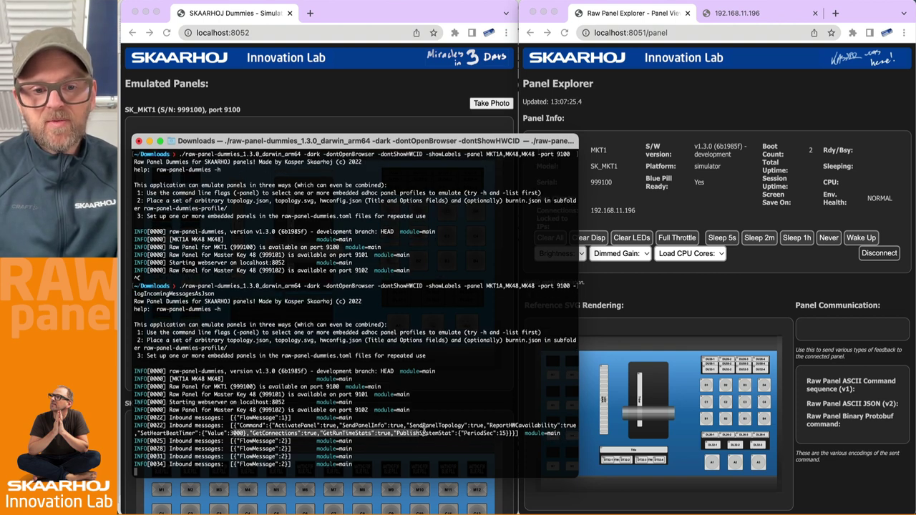
pyautogui.click(501, 434)
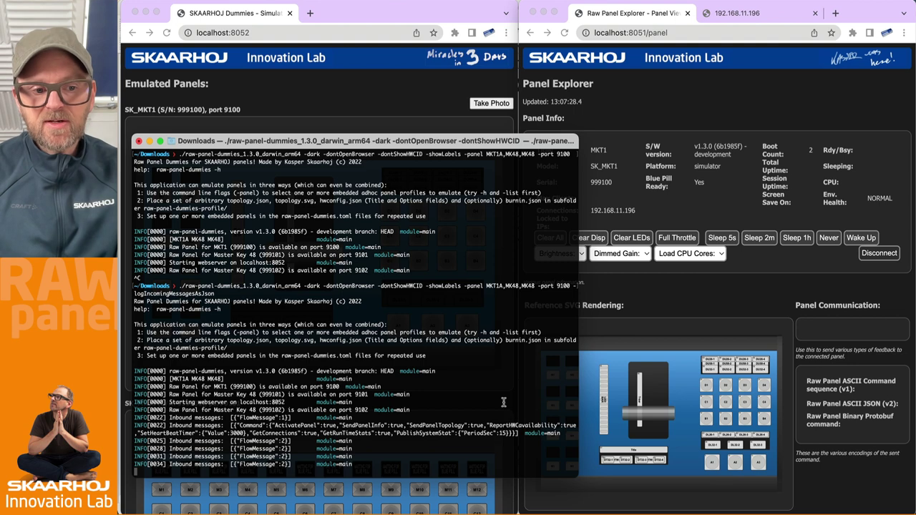
# - Return to Raw Panel Explorer, select the MKT1's lowest, outermost M button (HWC#1) in the reference rendering, and set its state to On
pyautogui.click(729, 309)
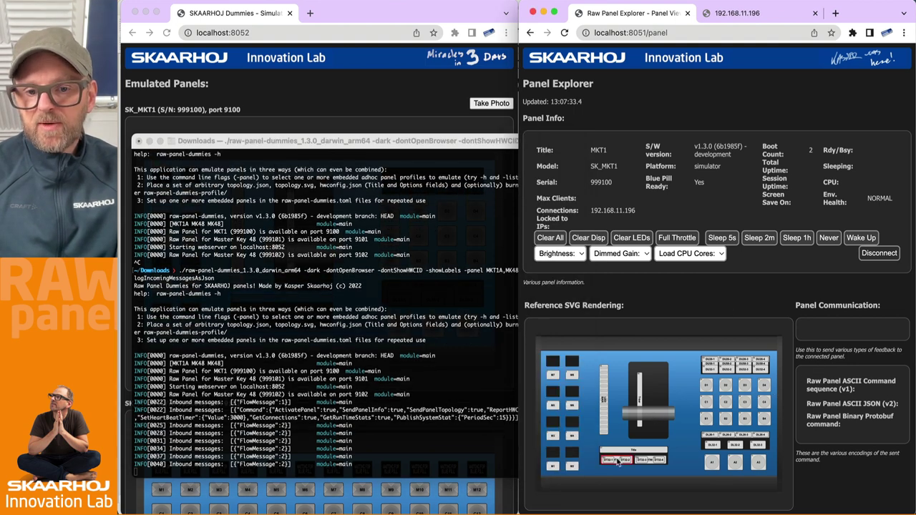
pyautogui.click(552, 469)
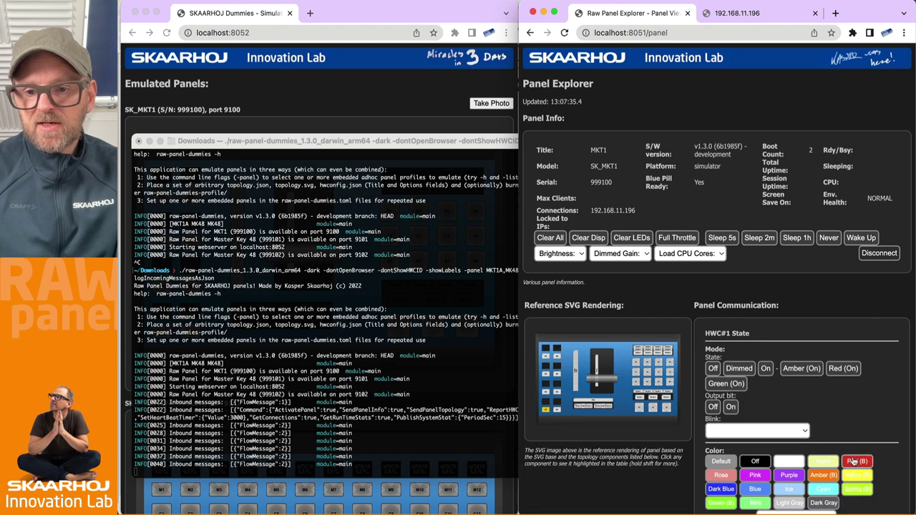
pyautogui.click(765, 369)
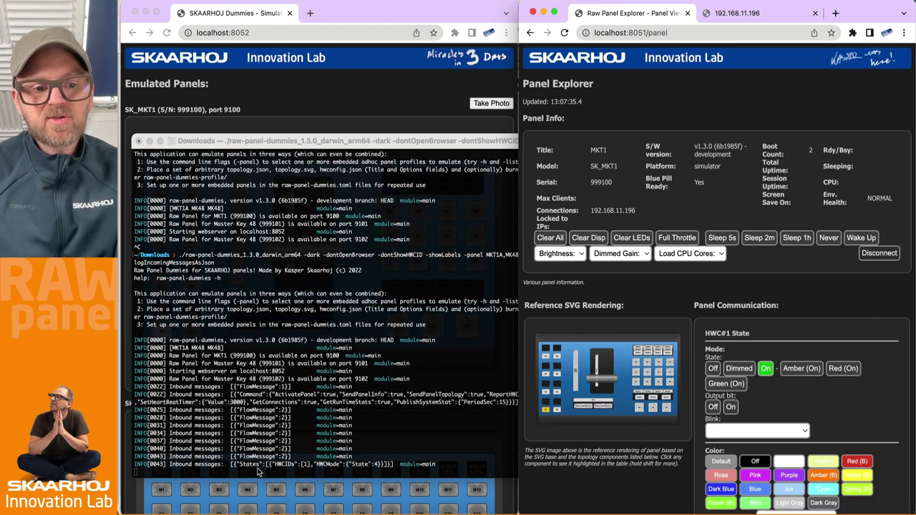
# - Switch to Terminal and examine the inbound message logged for HWC#1's mode state
pyautogui.click(237, 470)
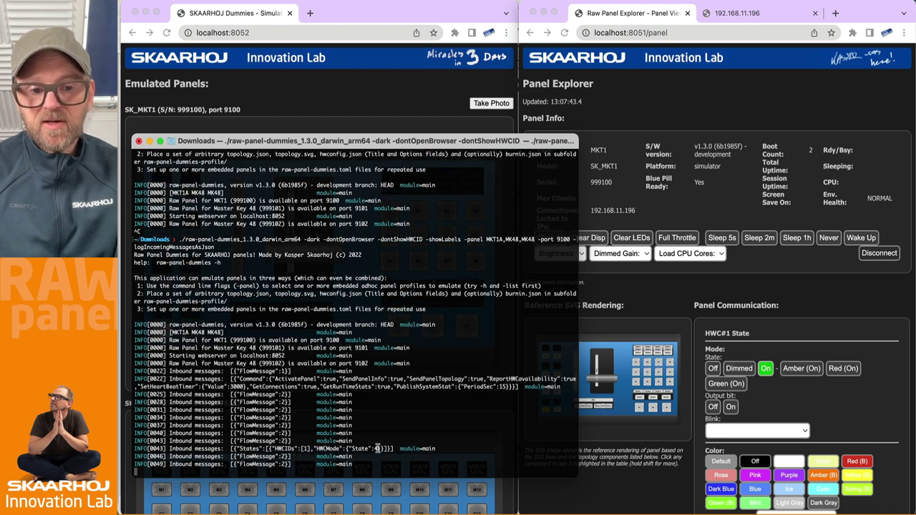
pyautogui.moveTo(378, 448); pyautogui.dragTo(355, 447)
pyautogui.click(306, 442)
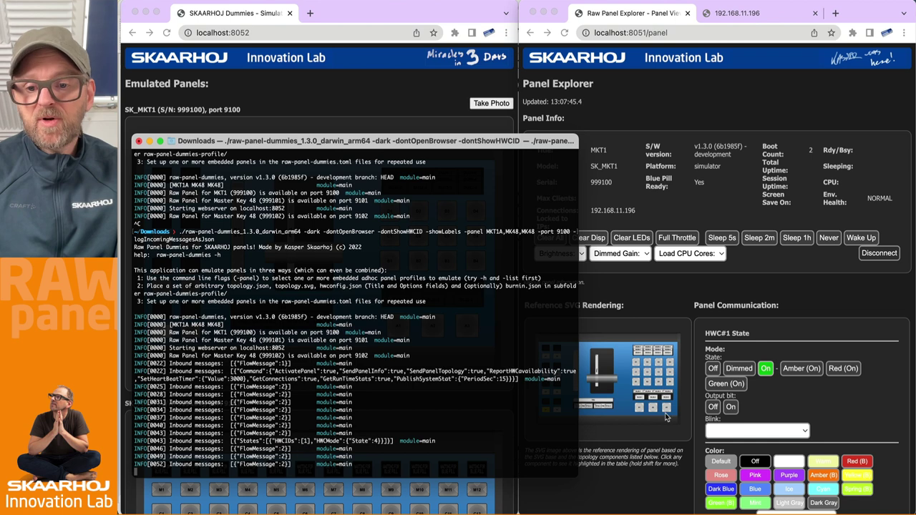
# - In Raw Panel Explorer, set HWC#1's color to Red (B), and change it to a custom blue with RGB code #0a1ef7
pyautogui.click(856, 463)
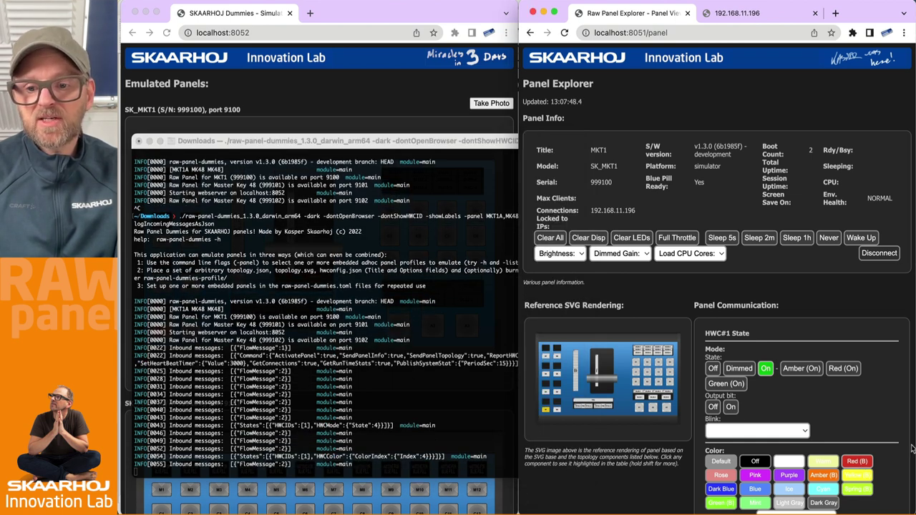
pyautogui.scroll(-3, 879, 451)
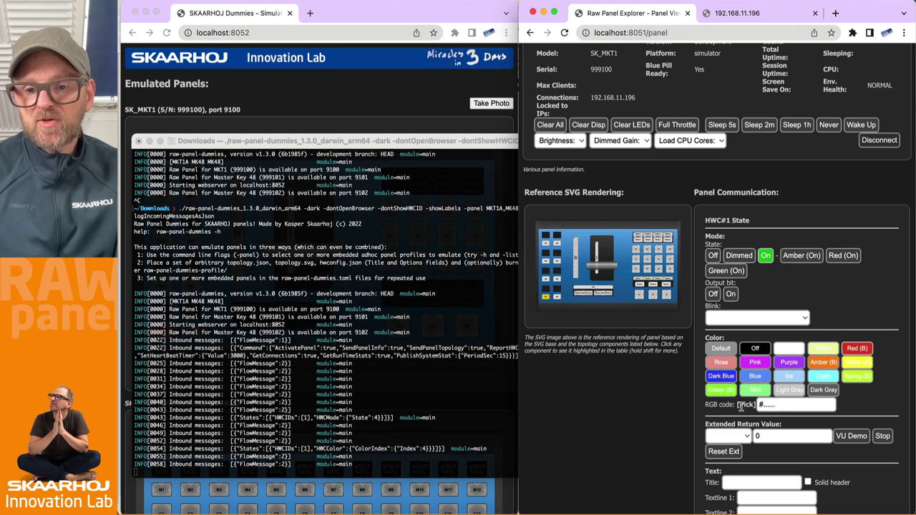
pyautogui.click(741, 406)
pyautogui.click(830, 349)
pyautogui.moveTo(873, 409); pyautogui.dragTo(881, 426)
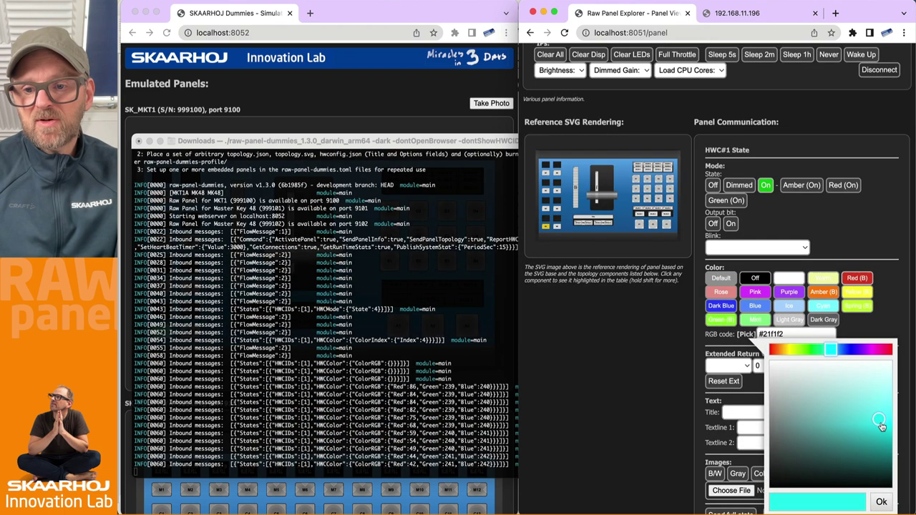
pyautogui.moveTo(844, 349)
pyautogui.mouseDown()
pyautogui.moveTo(879, 349)
pyautogui.moveTo(822, 349)
pyautogui.moveTo(849, 349)
pyautogui.mouseUp()
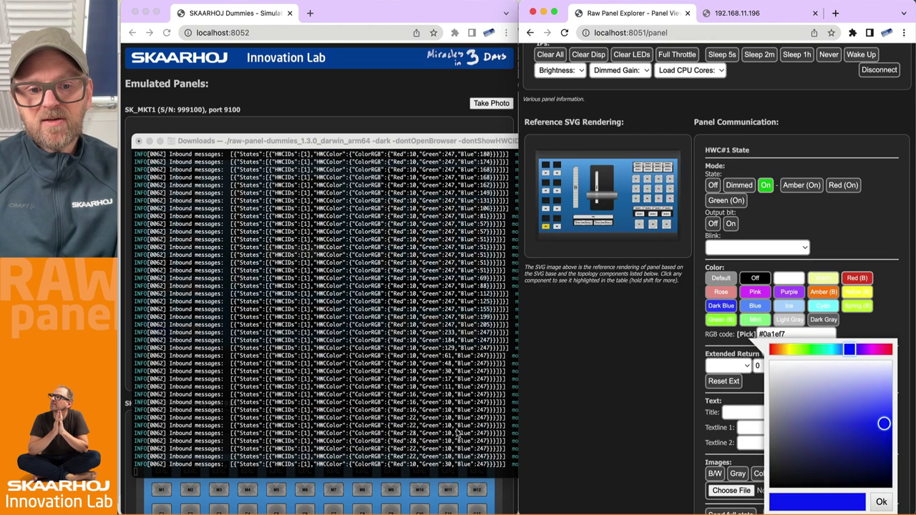
# - Switch to Terminal and stop the running raw-panel-dummies emulation
pyautogui.click(372, 350)
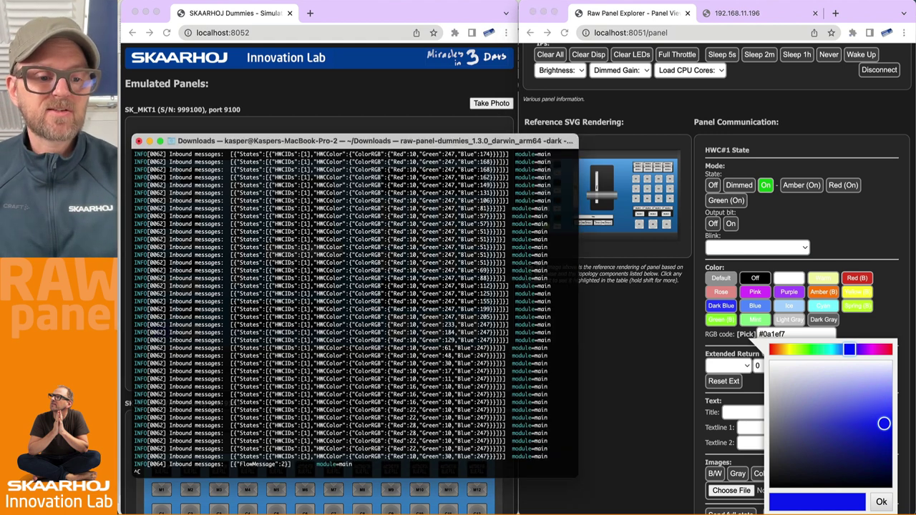
pyautogui.hotkey('ctrl', 'c')
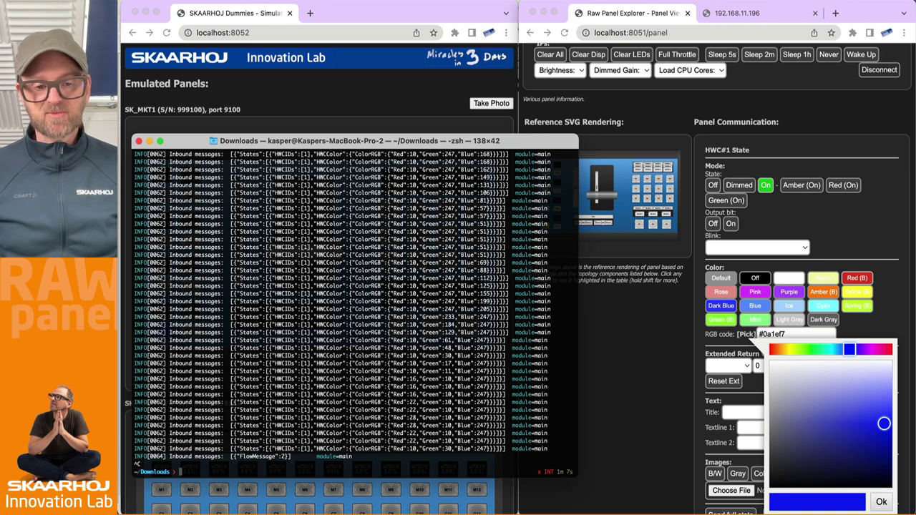